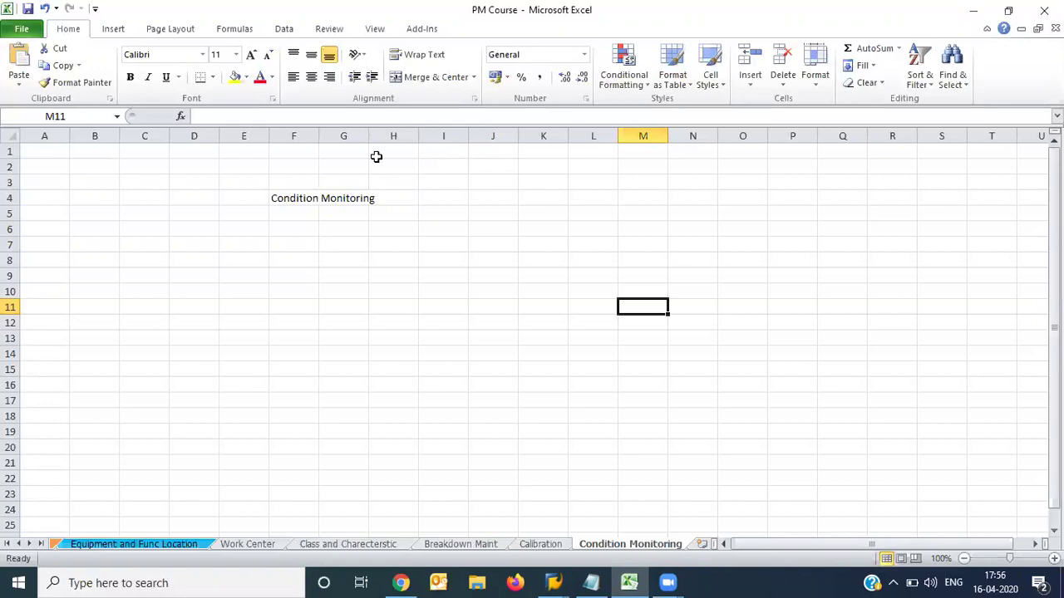
- Enter "Measuring Point and Mesuring Document" in cell F8 of the Condition Monitoring sheet
left_click(295, 263)
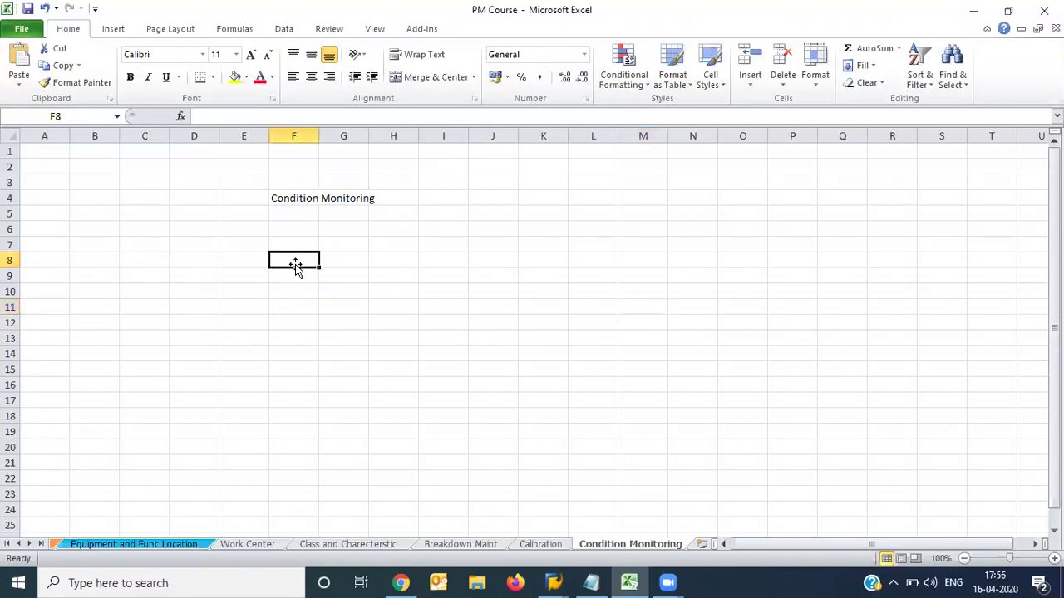
type("Me")
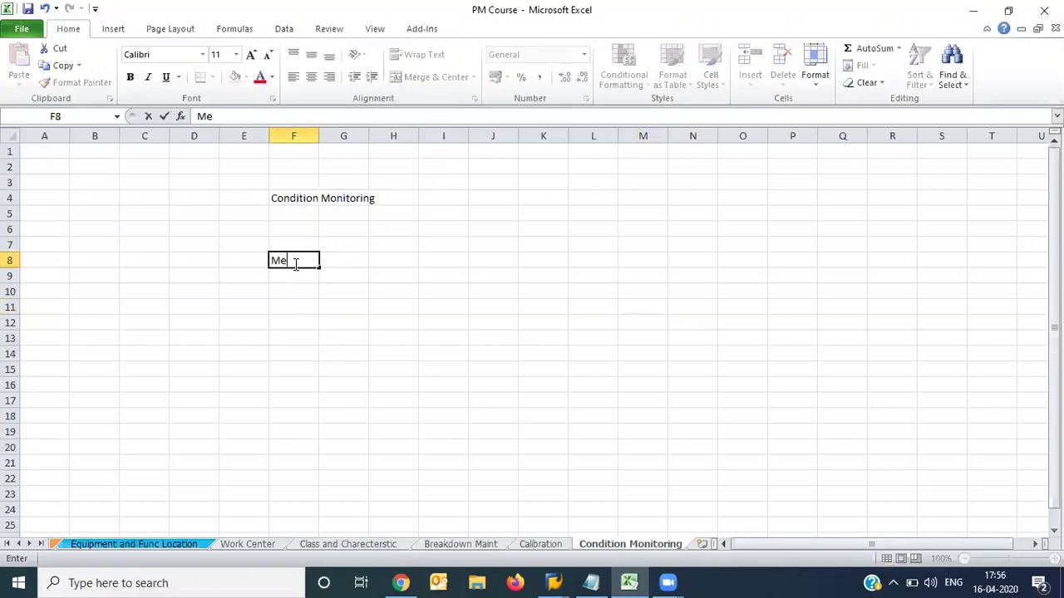
type("asuring Point and Mesuring Document")
key("Return")
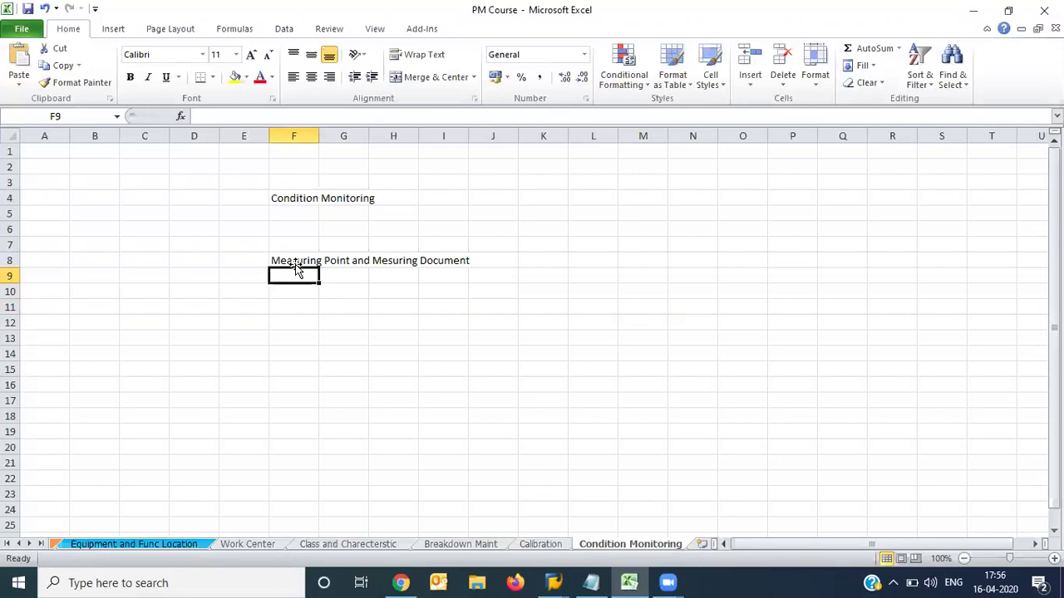
- Enter "Check List" in cell F10, two rows beneath the measuring point entry
key("Left")
key("Down")
key("Right")
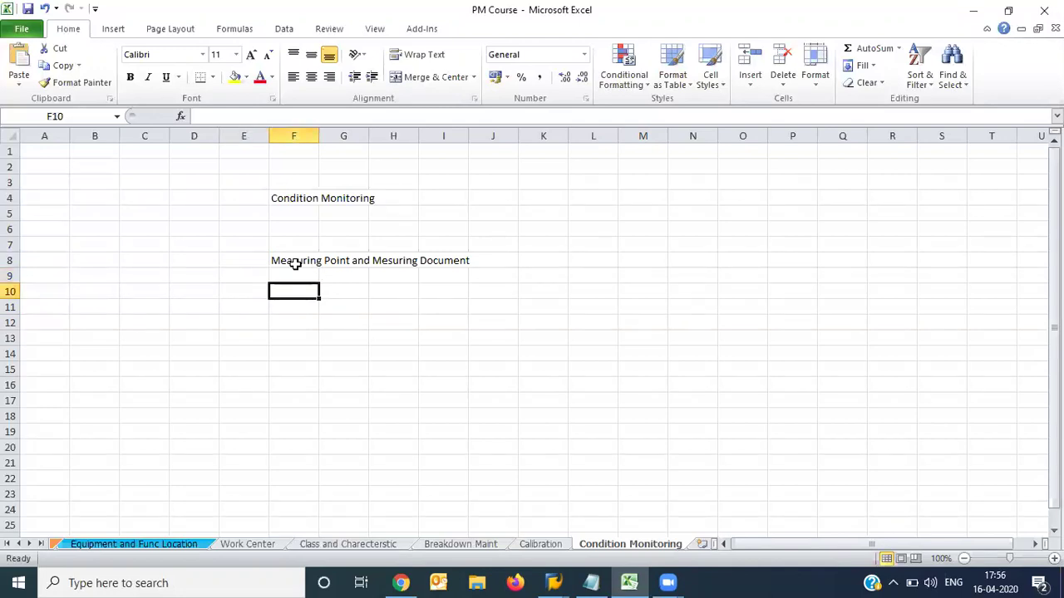
type("C")
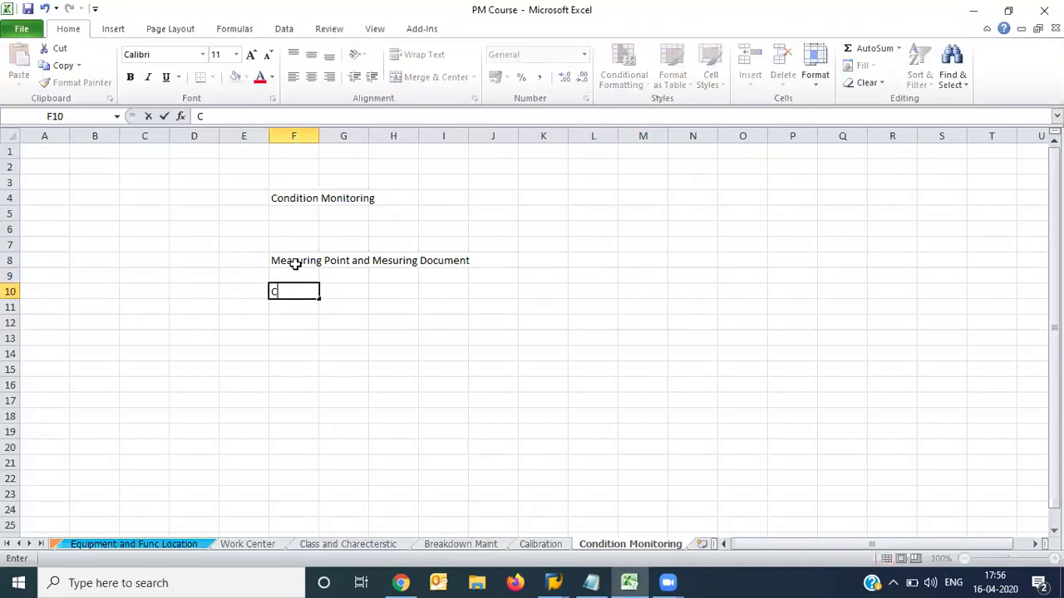
type("heck List")
key("Return")
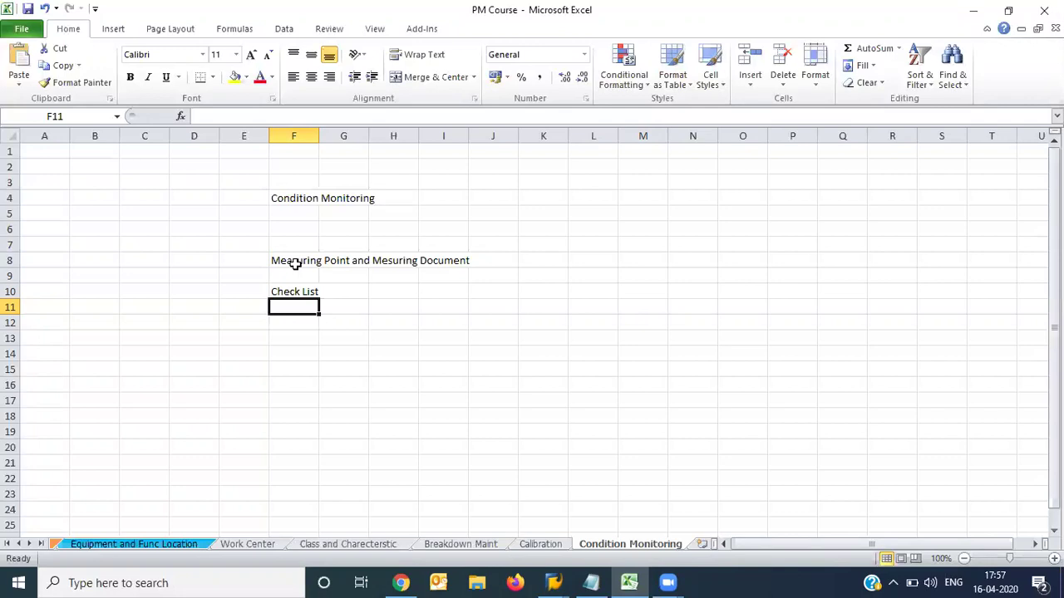
- List the check items "oil leakage", "temp" and "clean" in cells G11 to G13 beneath Check List
left_click(368, 310)
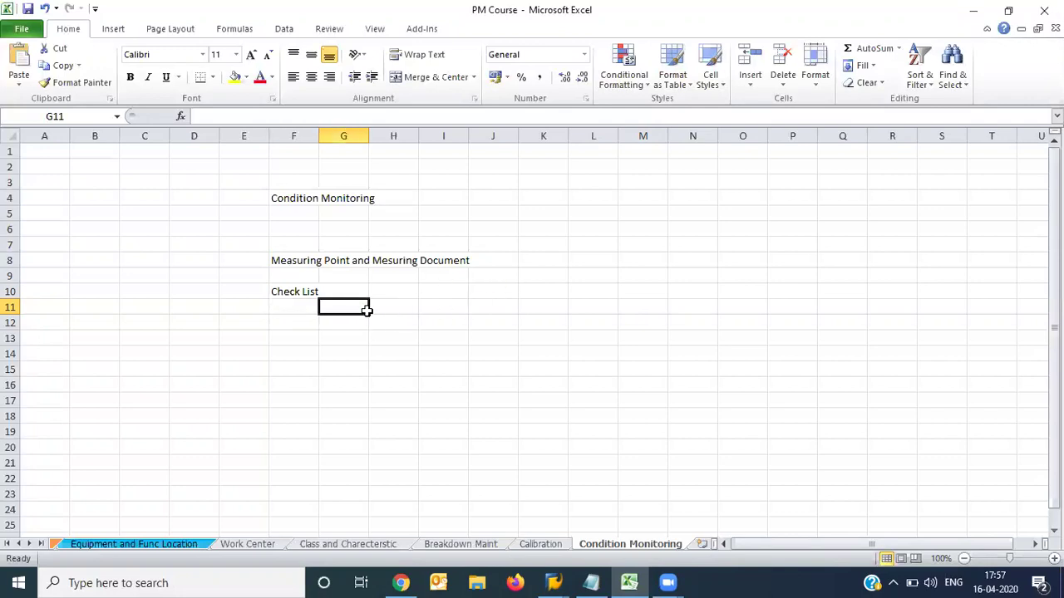
type("oil l")
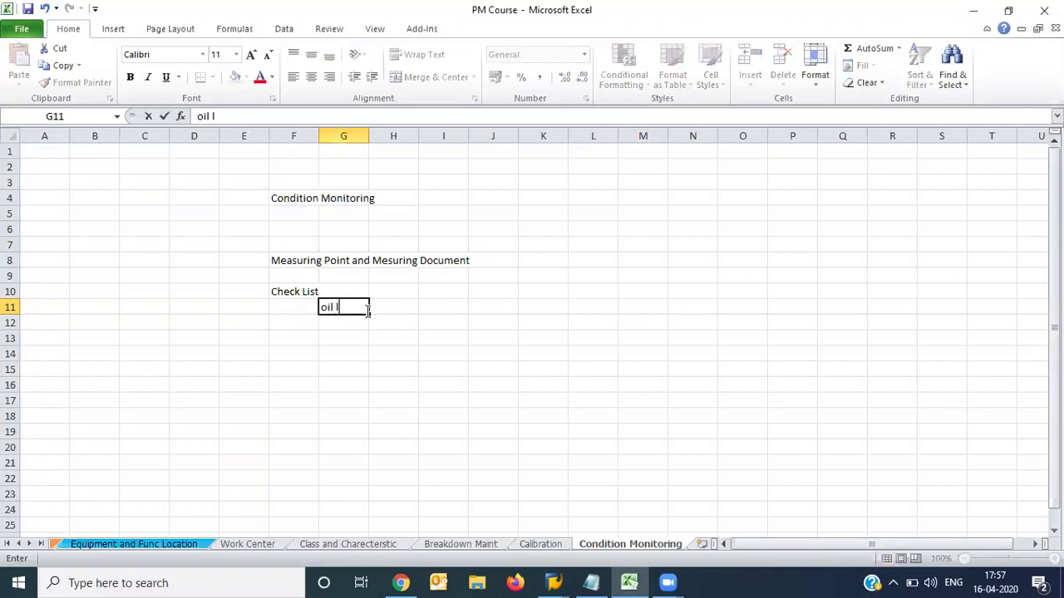
type("eakage")
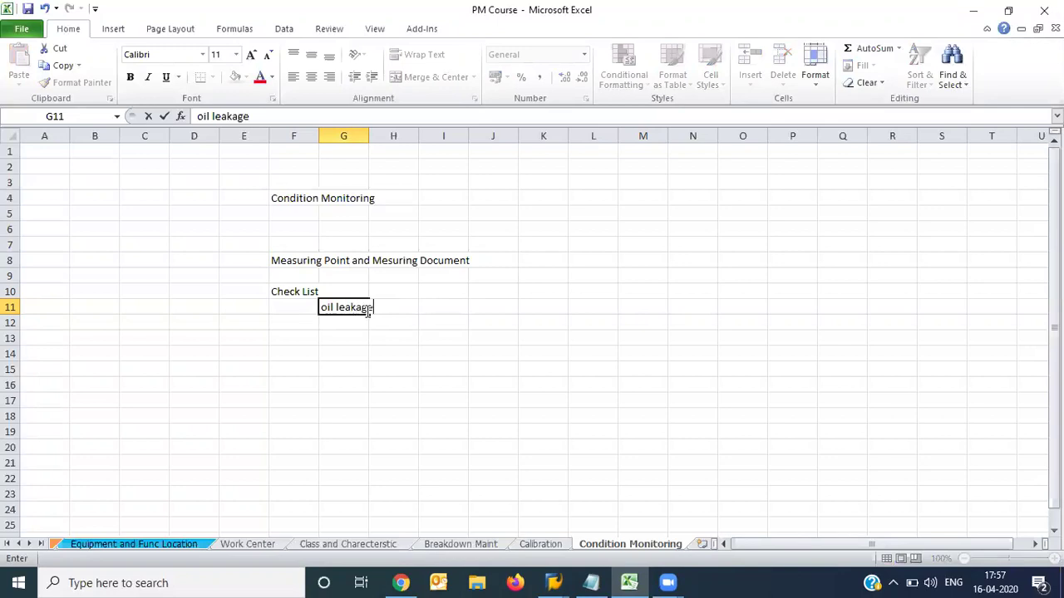
key("Return")
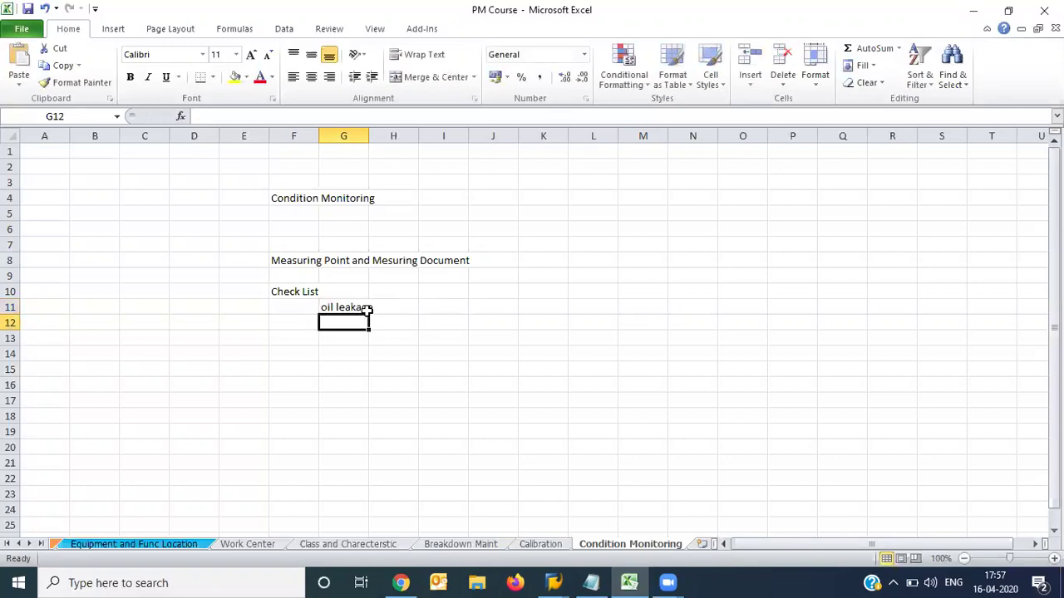
type("temp")
key("Return")
type("clea")
key("BackSpace")
type("an")
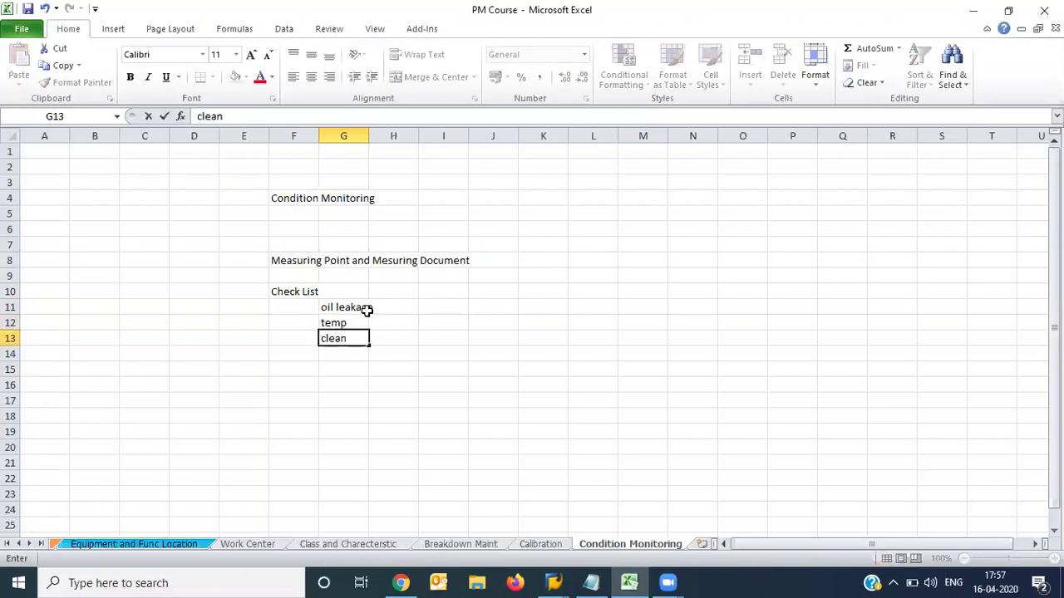
key("Return")
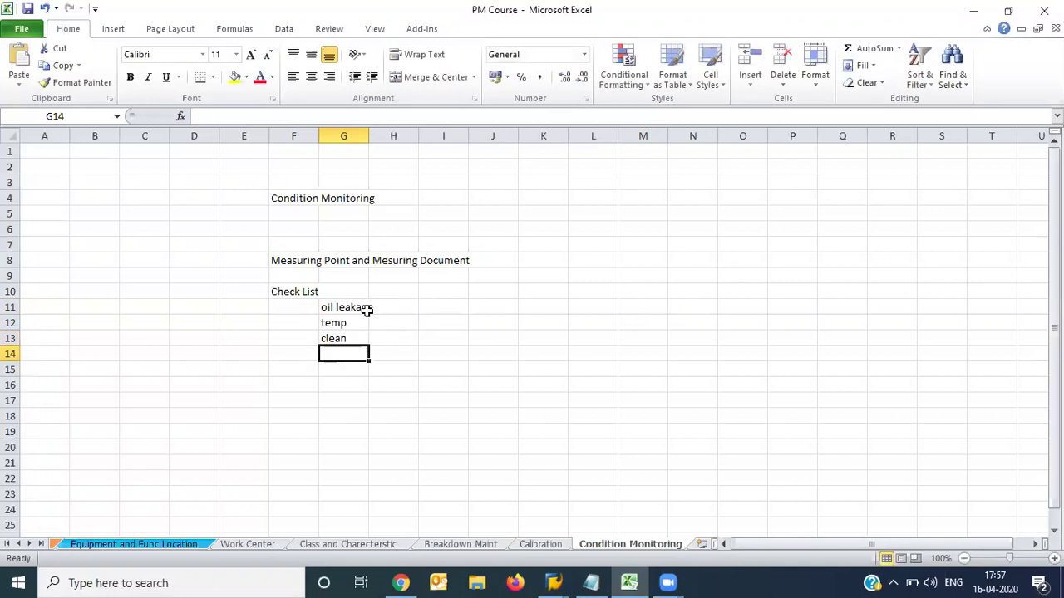
- Add the check items "electrical Connection" and "Locking" in cells G14 and G15
type("electricl")
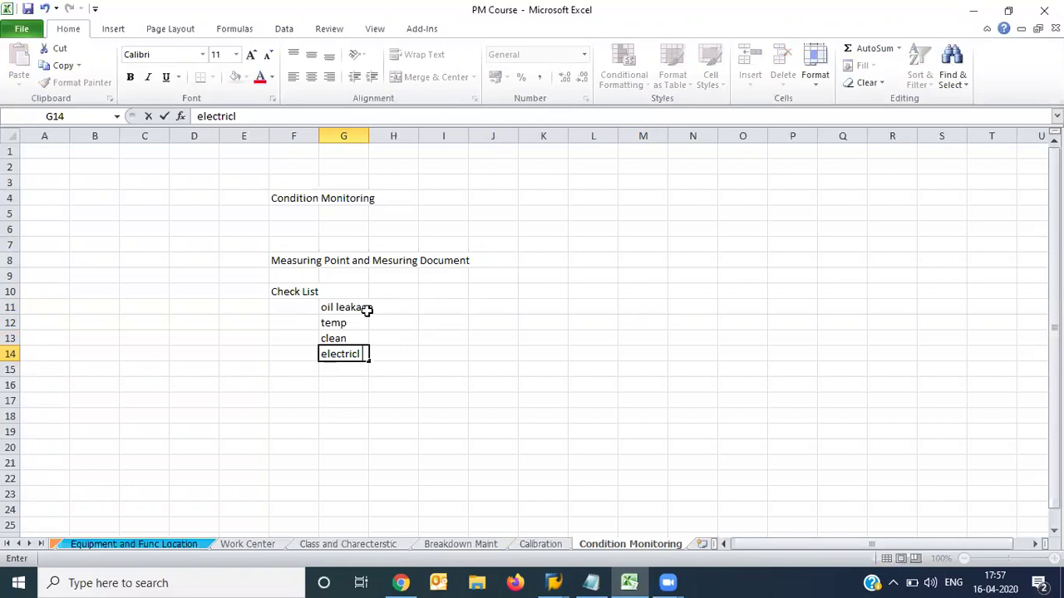
key("BackSpace")
type("al Connection")
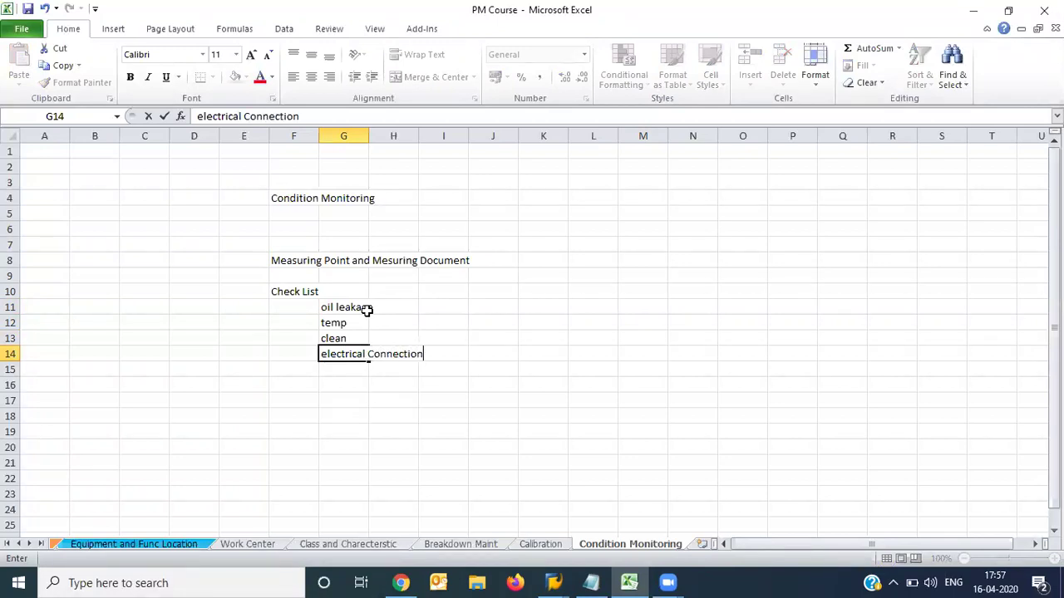
key("Return")
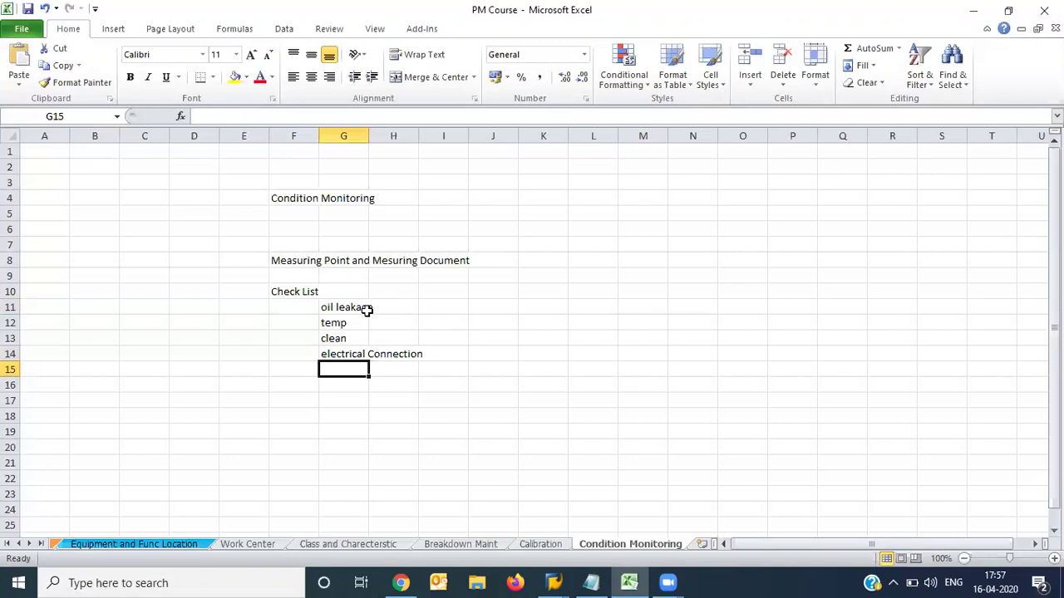
type("Locking")
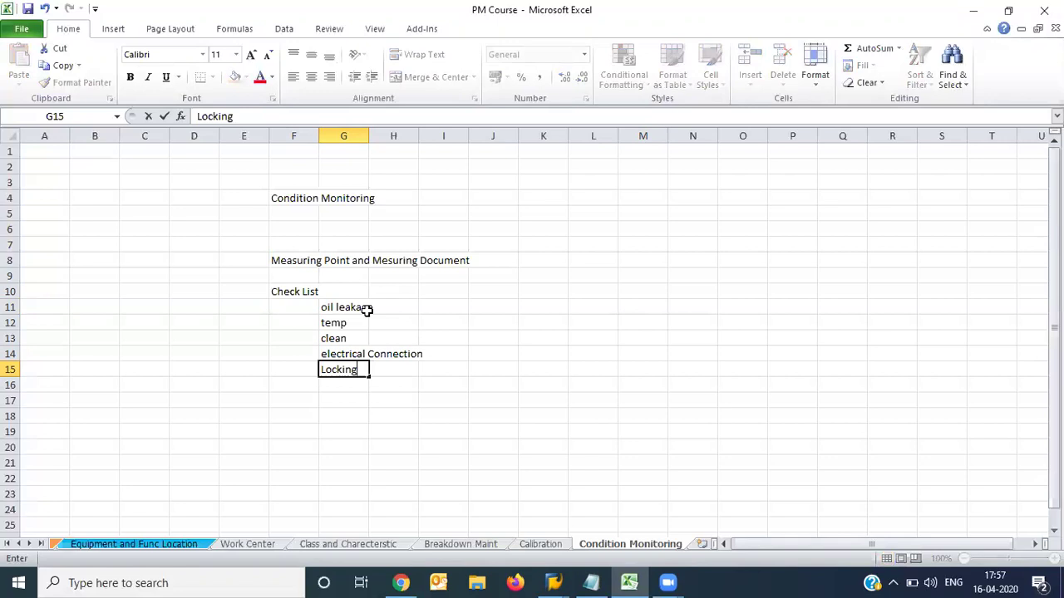
key("Return")
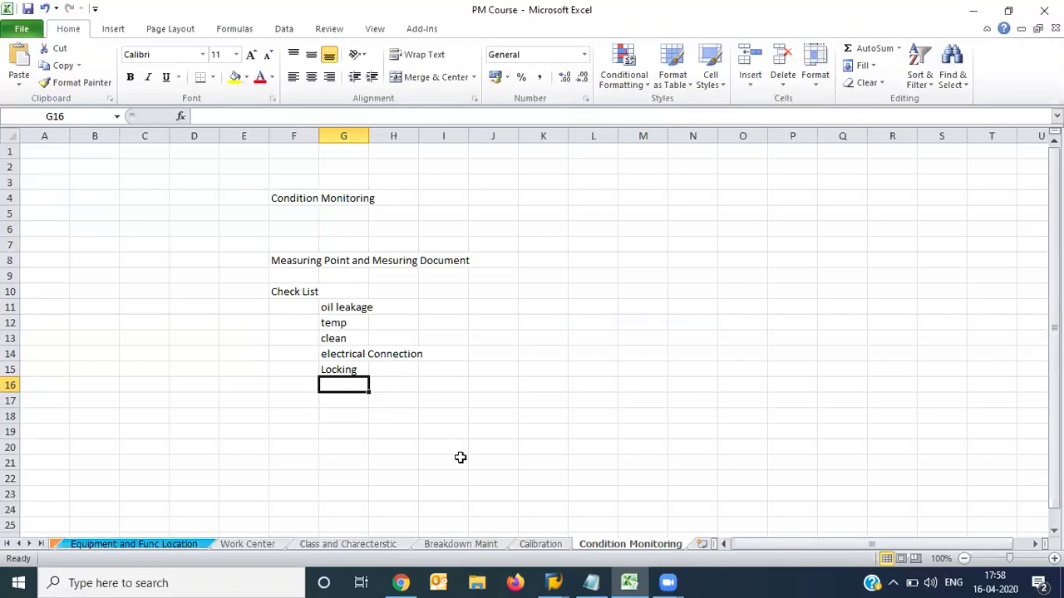
- Switch to the SAP logon screen and log on to client 800 with the user name and account password
left_click(554, 583)
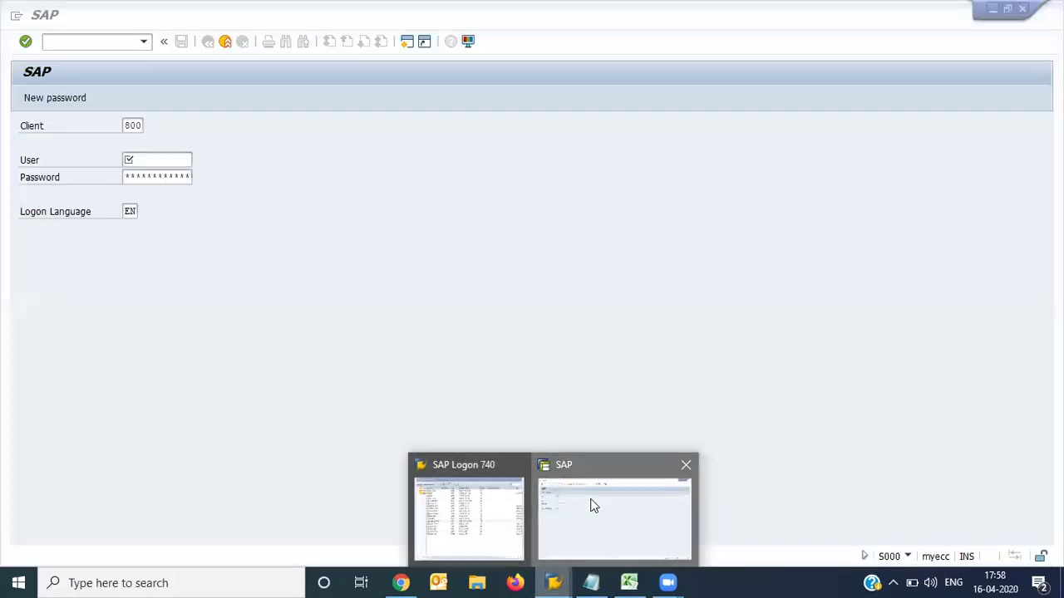
left_click(591, 503)
key("Tab")
type("*******")
key("Return")
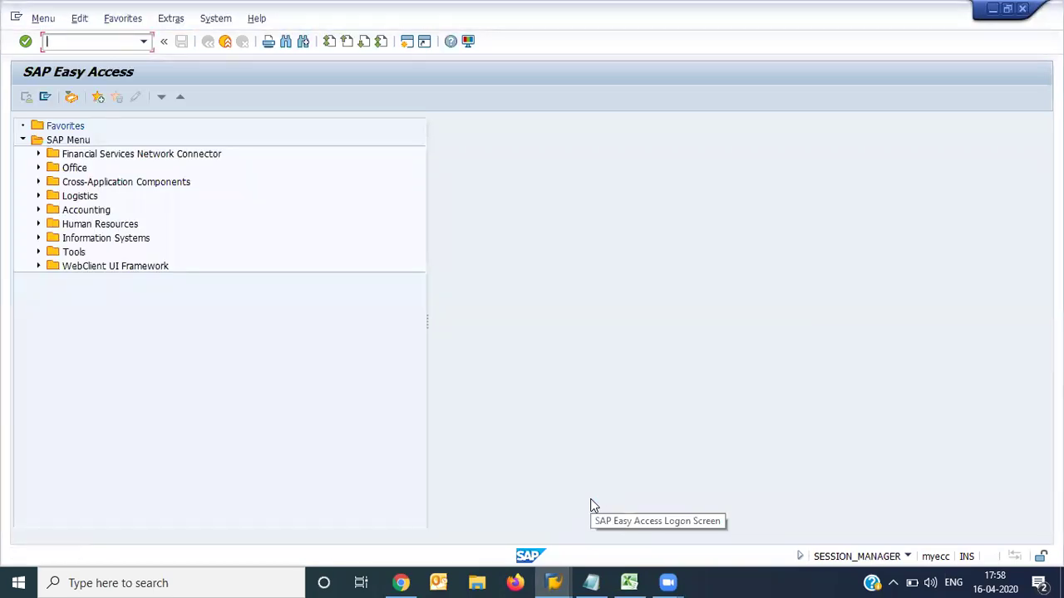
- Start transaction IK01 and select Equipment (IEQ) as the measuring point object
type("ik01")
key("Return")
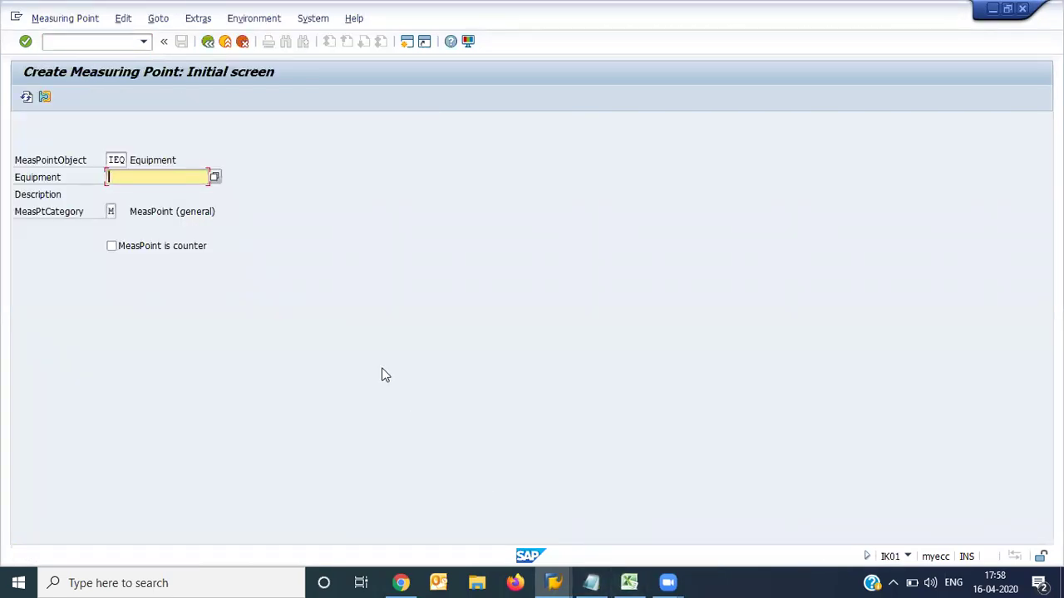
left_click(122, 158)
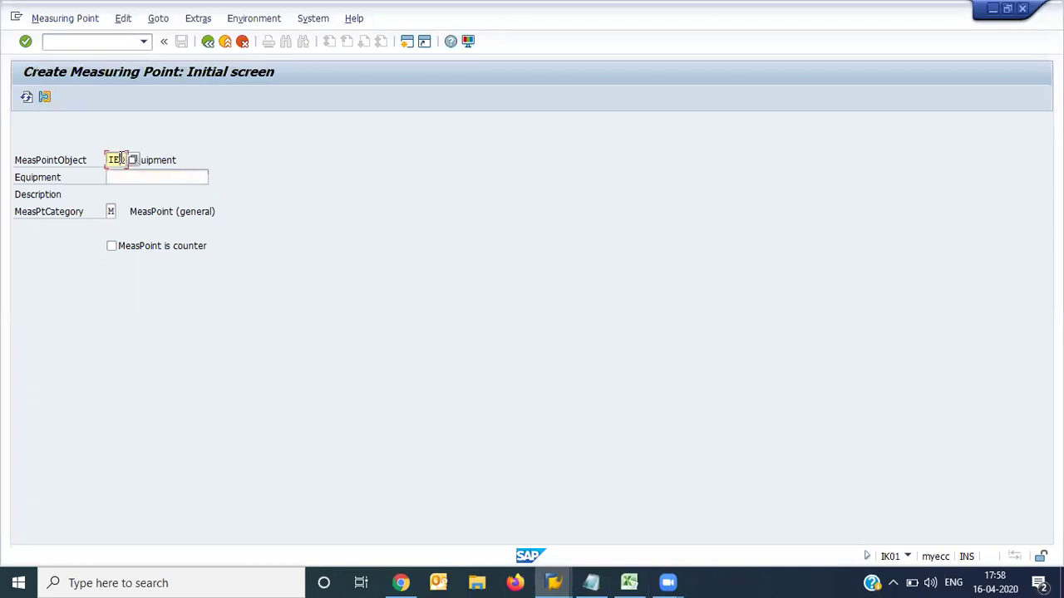
left_click(142, 161)
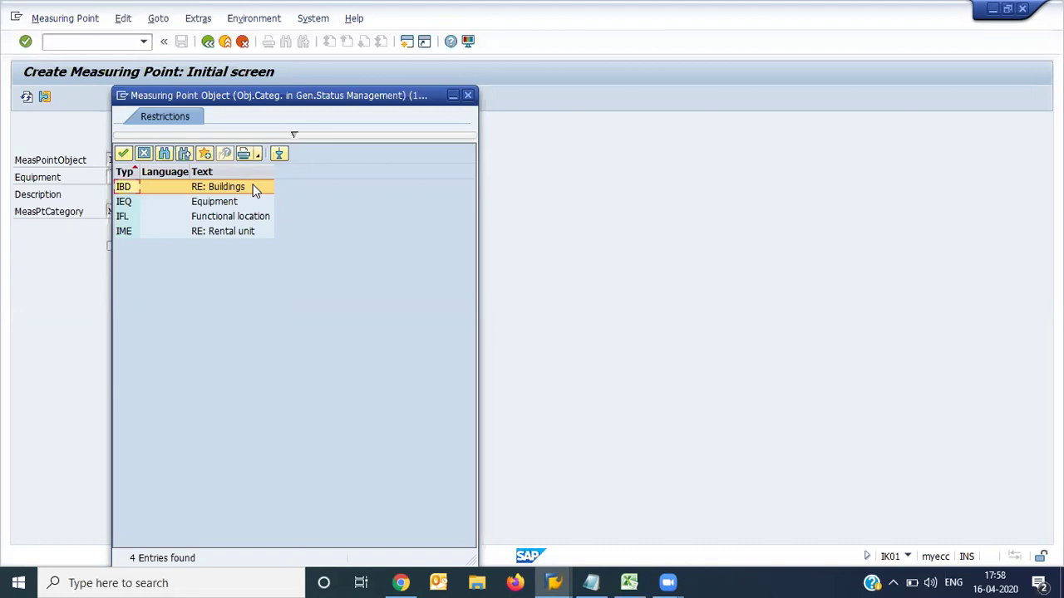
left_click(464, 44)
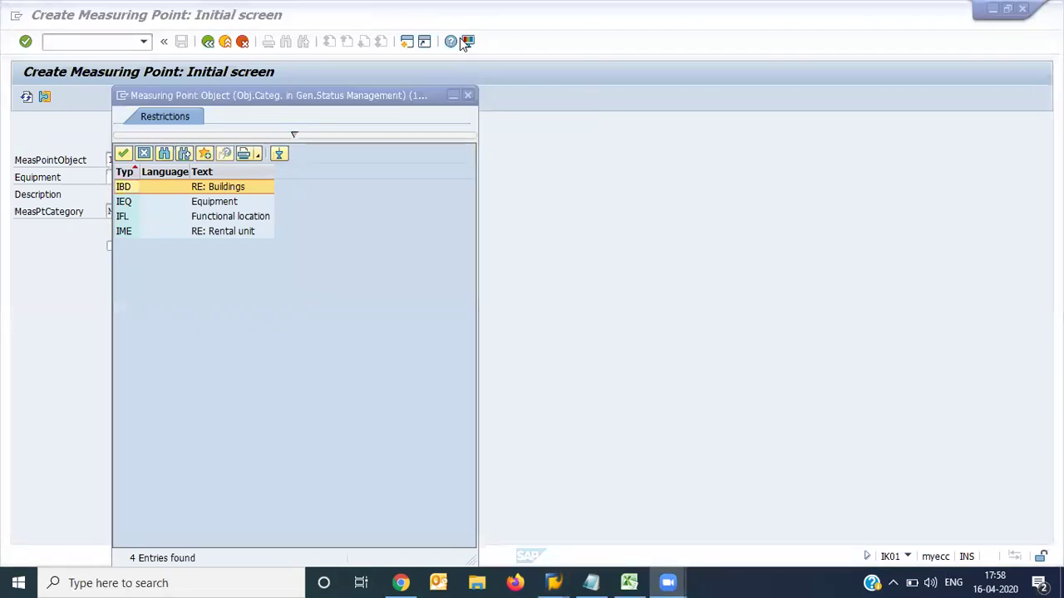
left_click(671, 352)
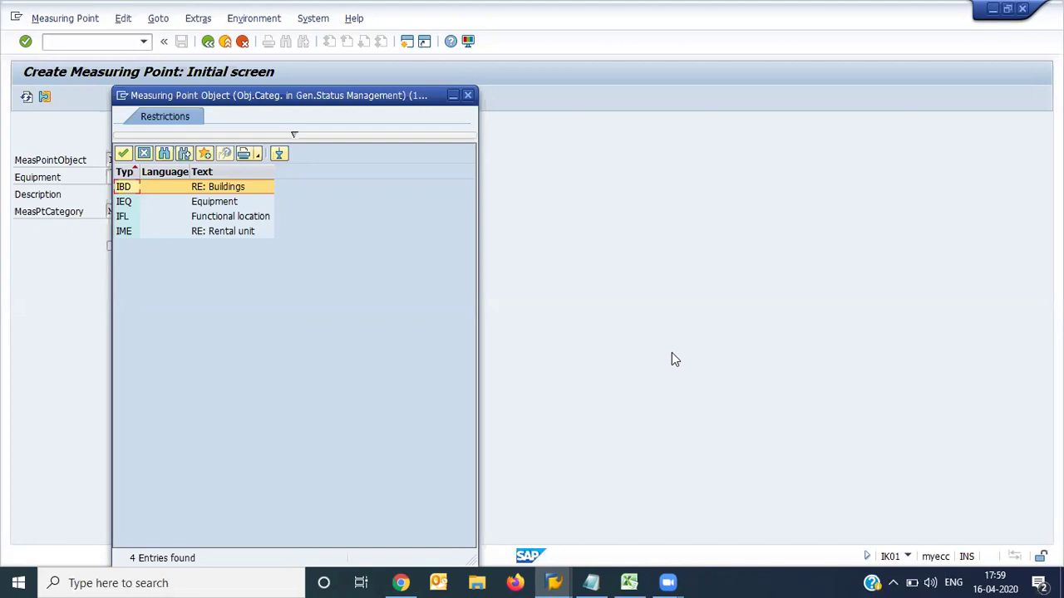
key("Down")
key("Return")
key("Return")
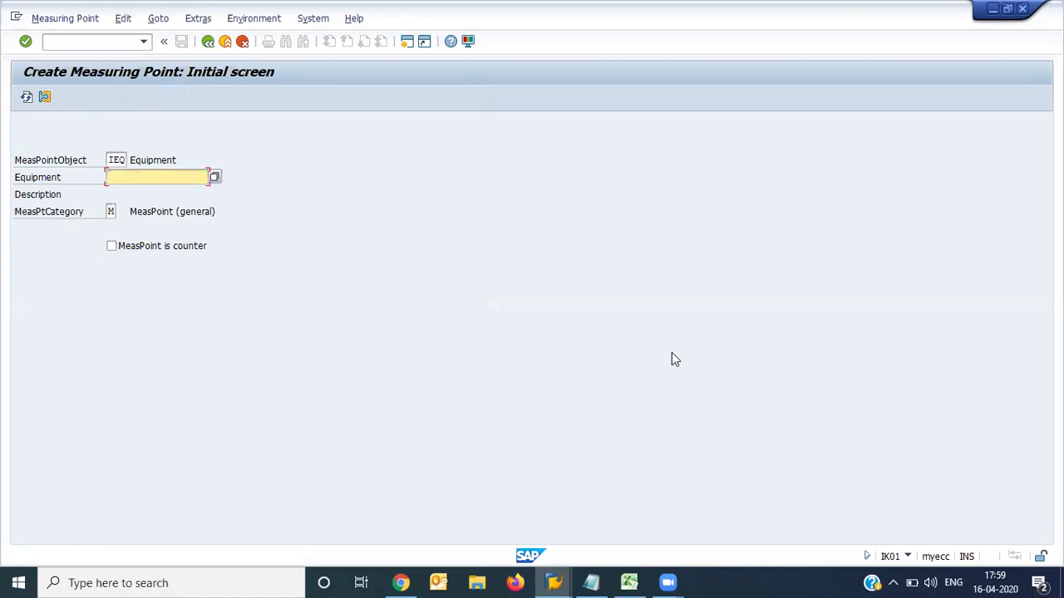
- Fill in equipment 10007226 for the new measuring point from the earlier entries
key("Down")
key("Down")
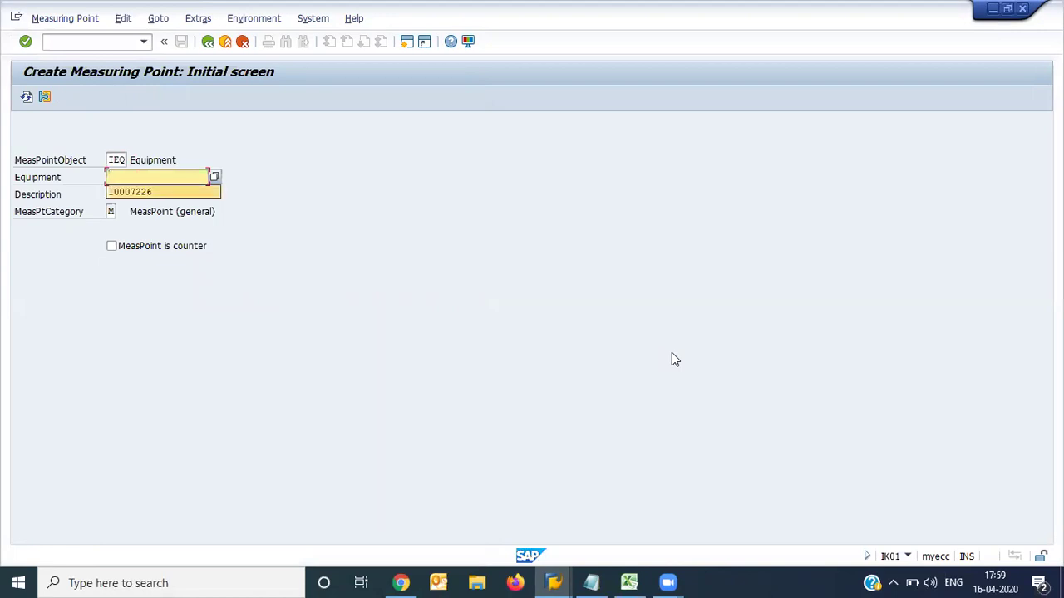
key("Return")
key("Return")
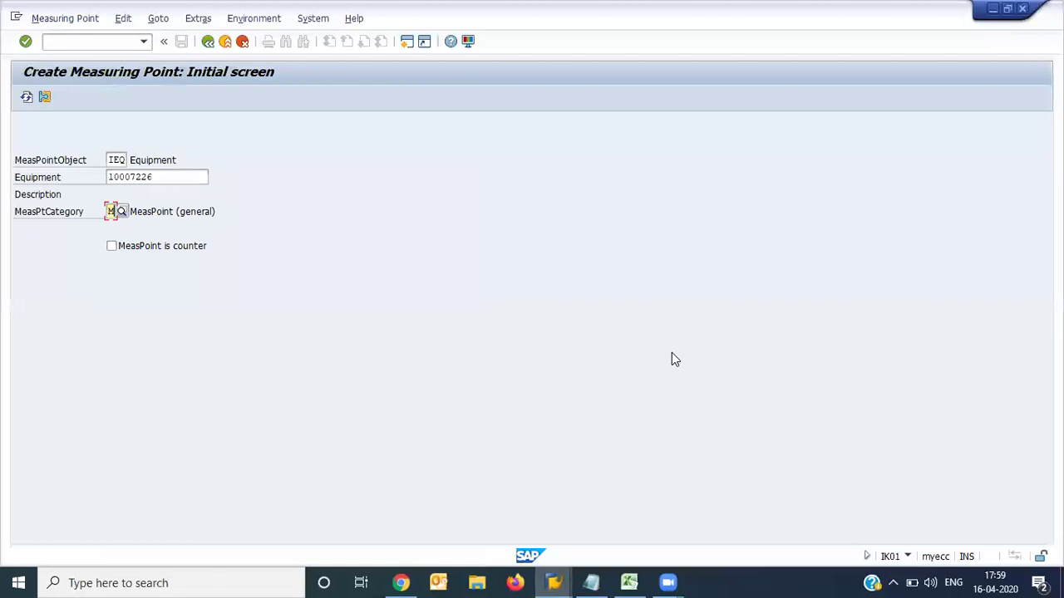
- Select measuring point category M, MeasPoint (general), and continue to the general data
left_click(125, 213)
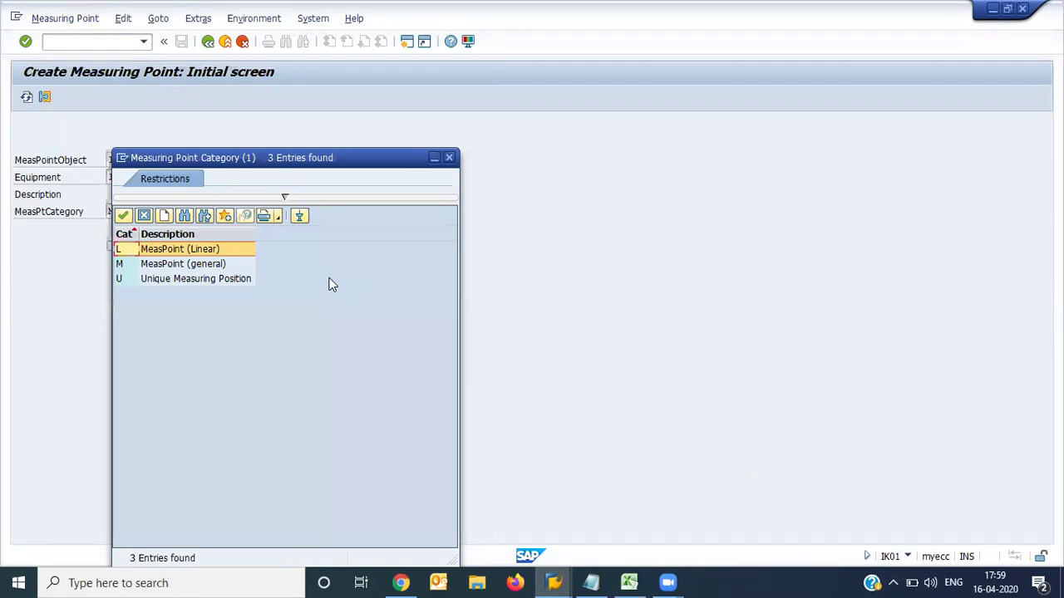
key("Down")
key("Return")
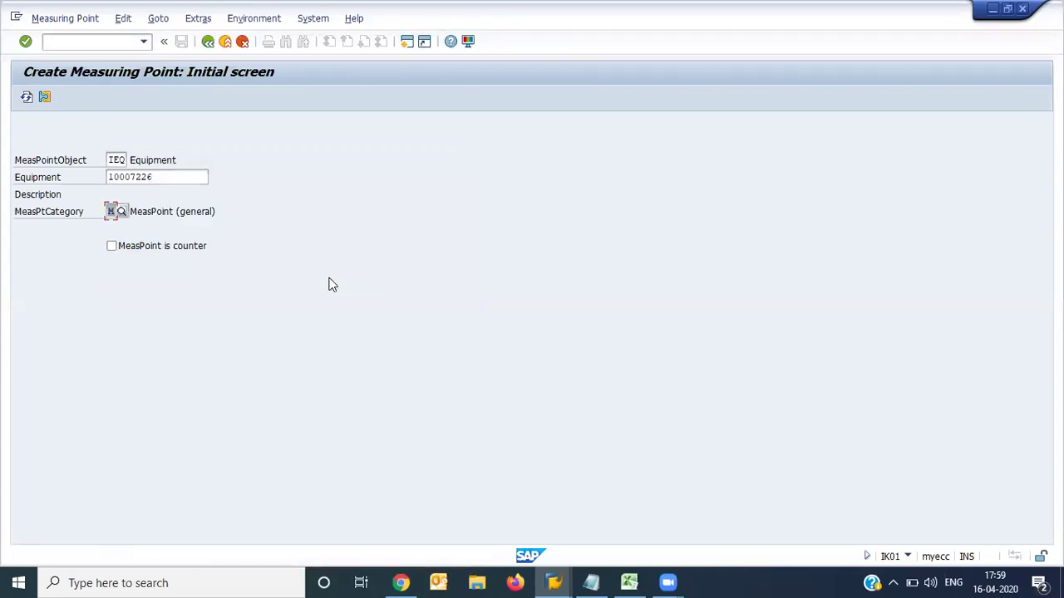
key("Return")
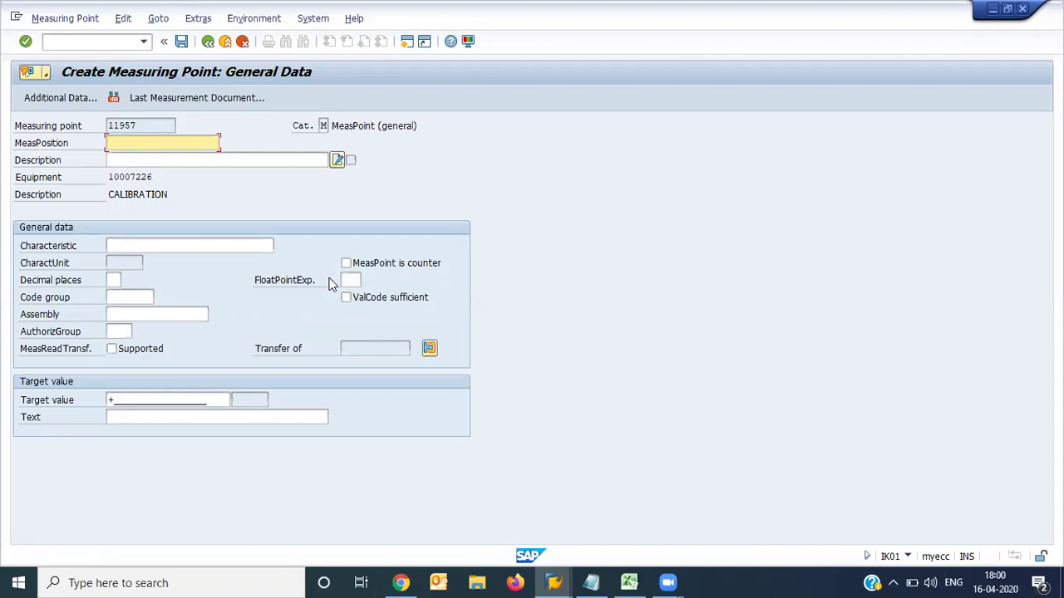
- Set the measurement position to PUMP_AREA_1 and the measuring point description to "Puping Area"
type("PUMP_AREA_1")
key("Tab")
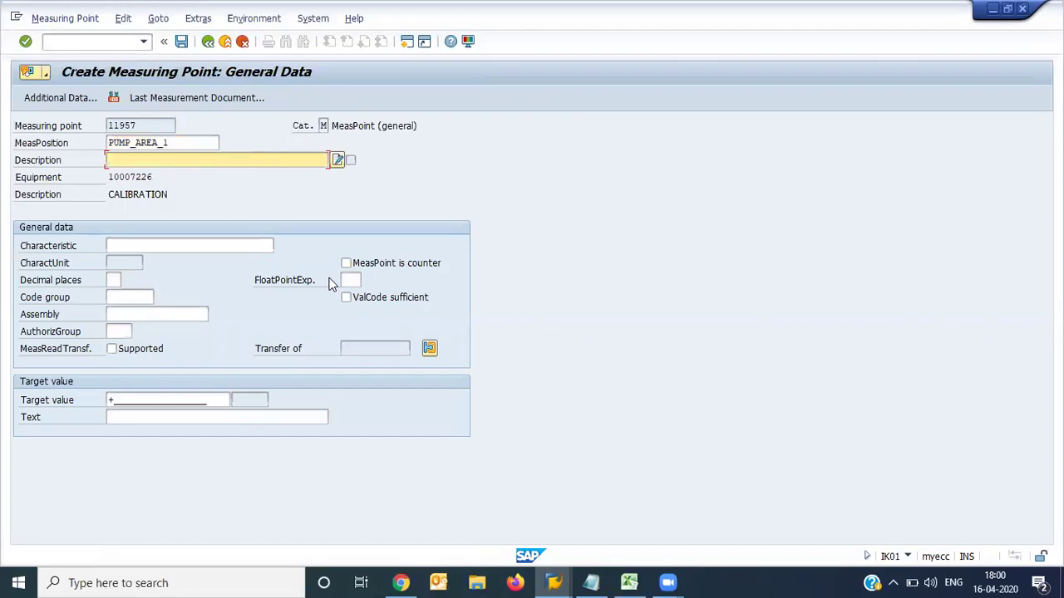
left_click(330, 284)
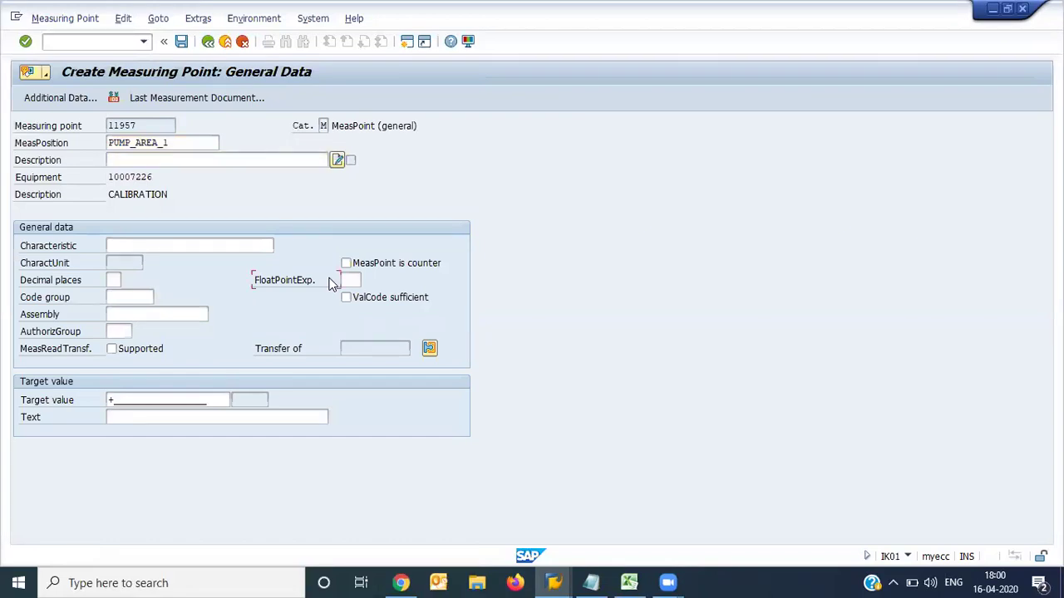
left_click(268, 158)
type("Pu")
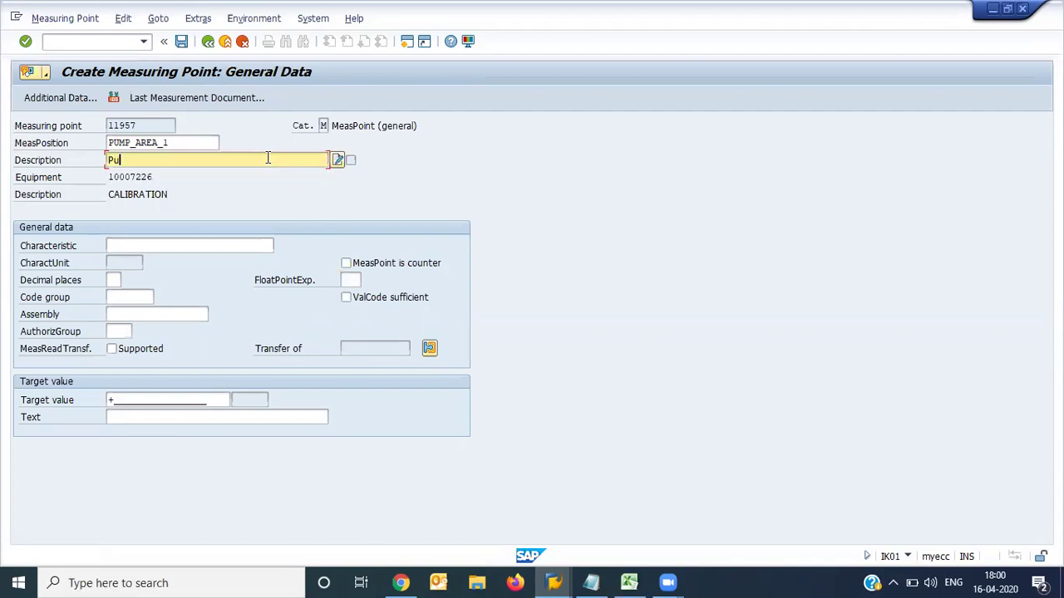
type("ping Area")
- Assign characteristic CH_M021 (Temperature °C) to the measuring point from the earlier entries
left_click(214, 240)
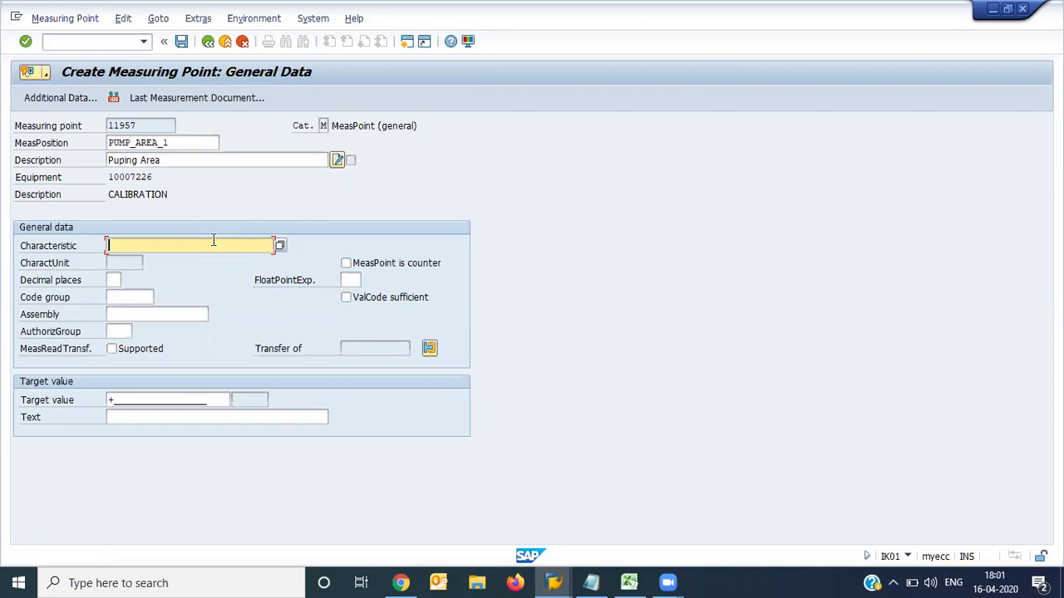
left_click(213, 240)
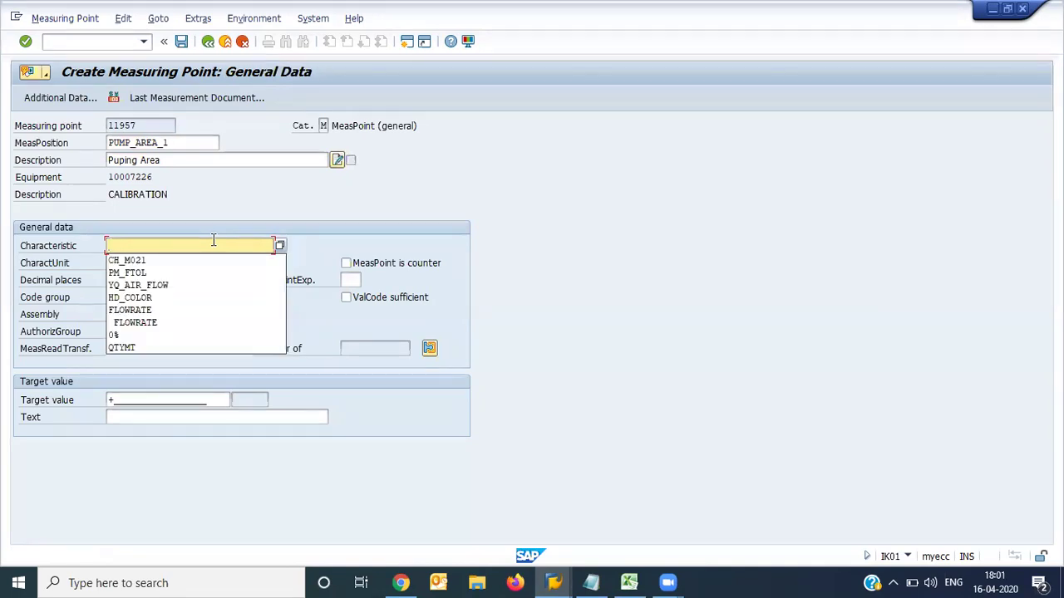
key("Down")
key("Return")
key("Return")
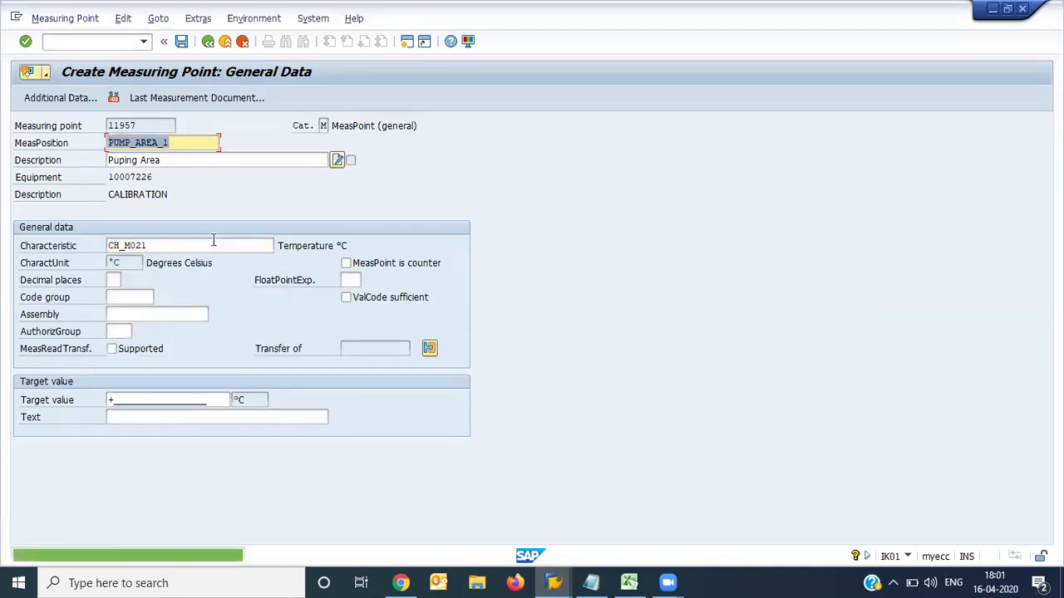
left_click(214, 240)
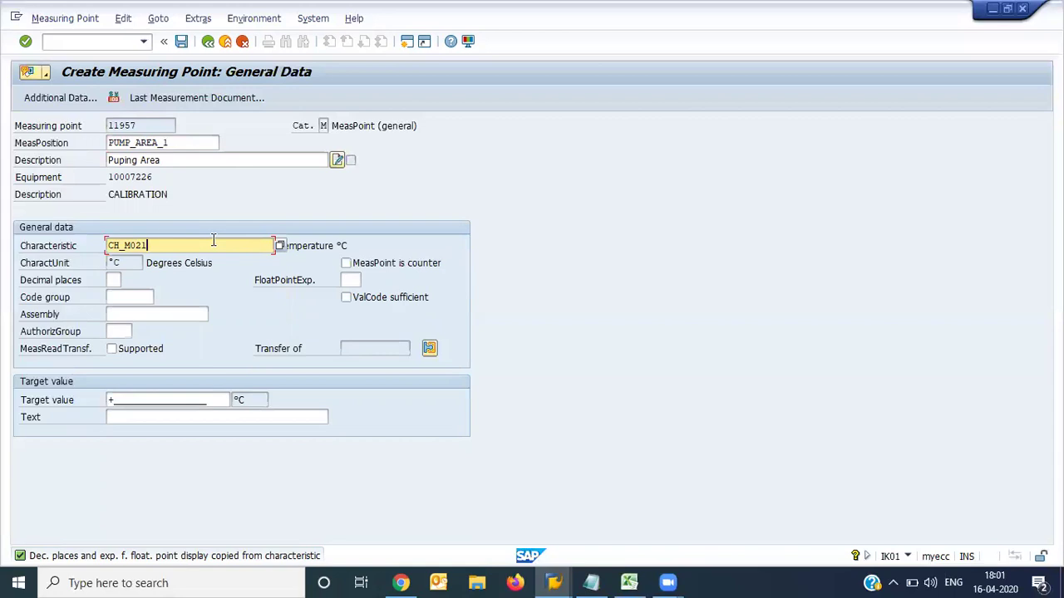
- Replace the measuring point's description with "Bearing Temp"
left_click(188, 164)
key("BackSpace")
key("BackSpace")
key("BackSpace")
key("BackSpace")
key("BackSpace")
key("BackSpace")
key("BackSpace")
key("BackSpace")
key("BackSpace")
key("BackSpace")
key("BackSpace")
type("BeR")
type("i")
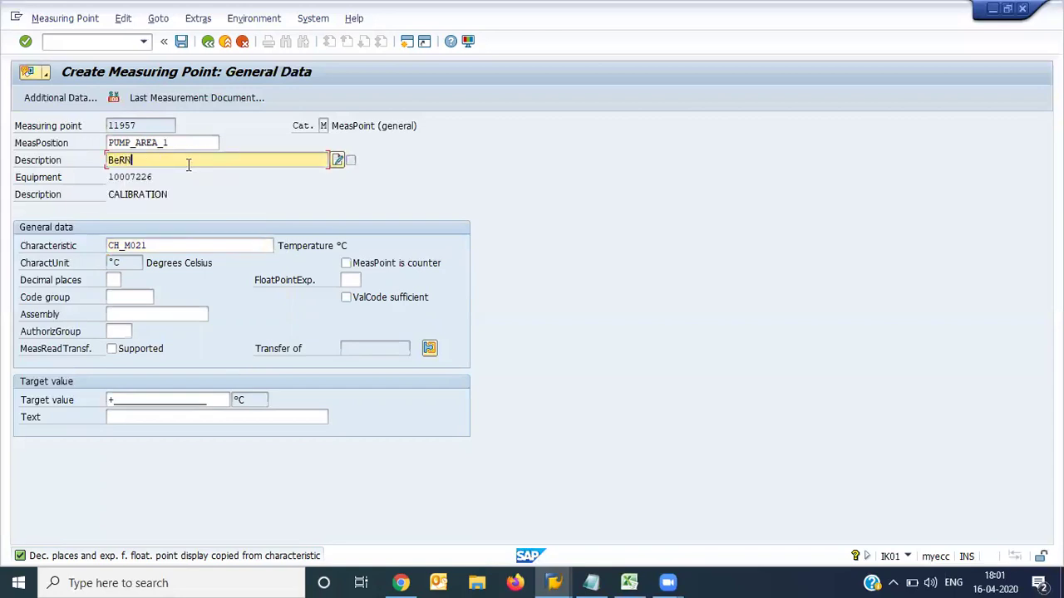
key("BackSpace")
key("BackSpace")
type("ar")
type("ining")
key("BackSpace")
key("BackSpace")
key("BackSpace")
type("g Temp")
- Set the measuring point's decimal places to 2, leaving it as a non-counter point
left_click(112, 282)
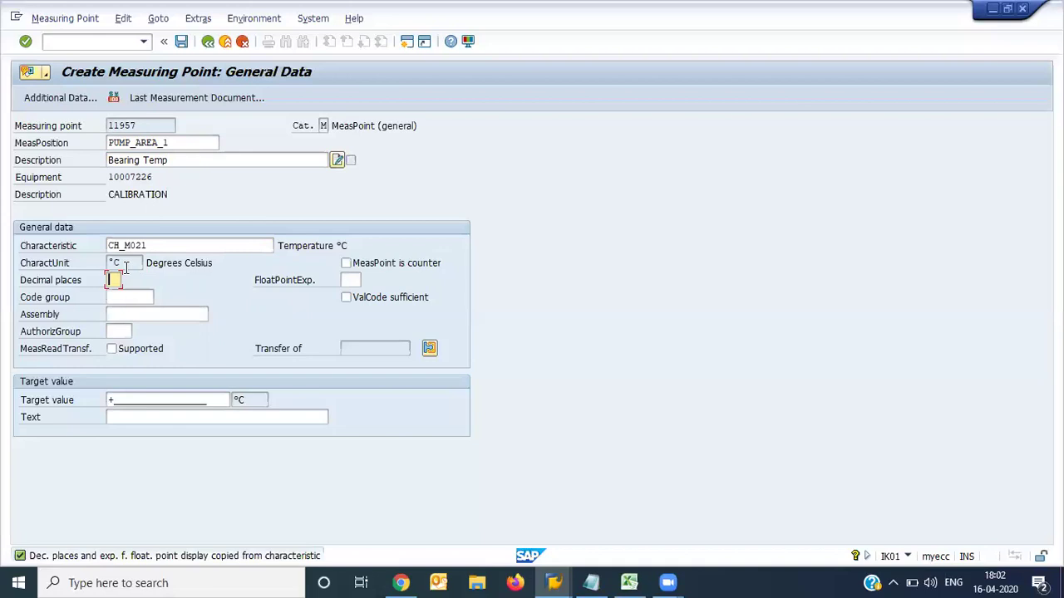
type("2")
key("Return")
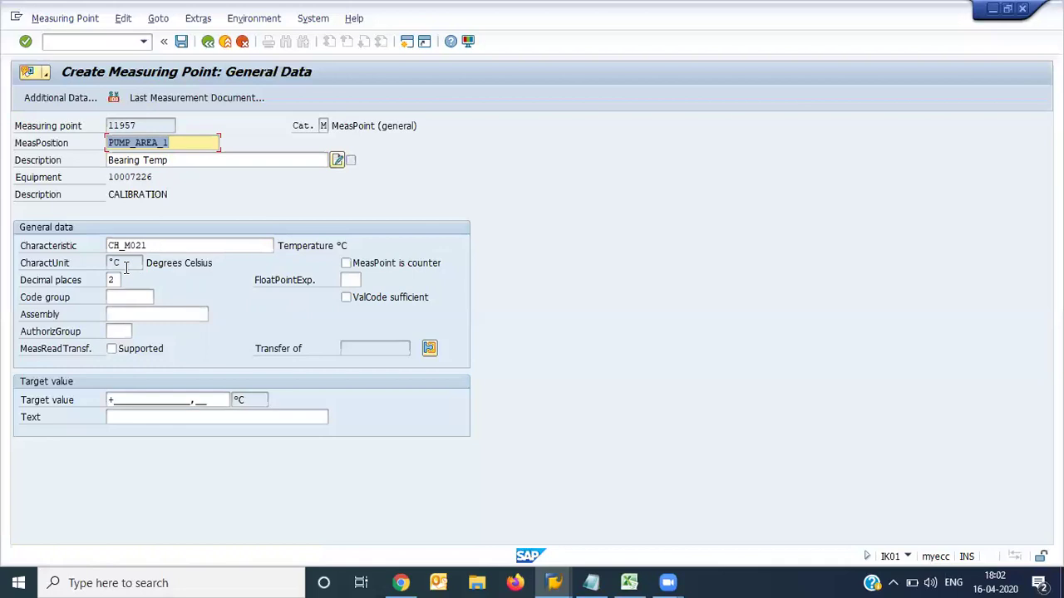
left_click(404, 263)
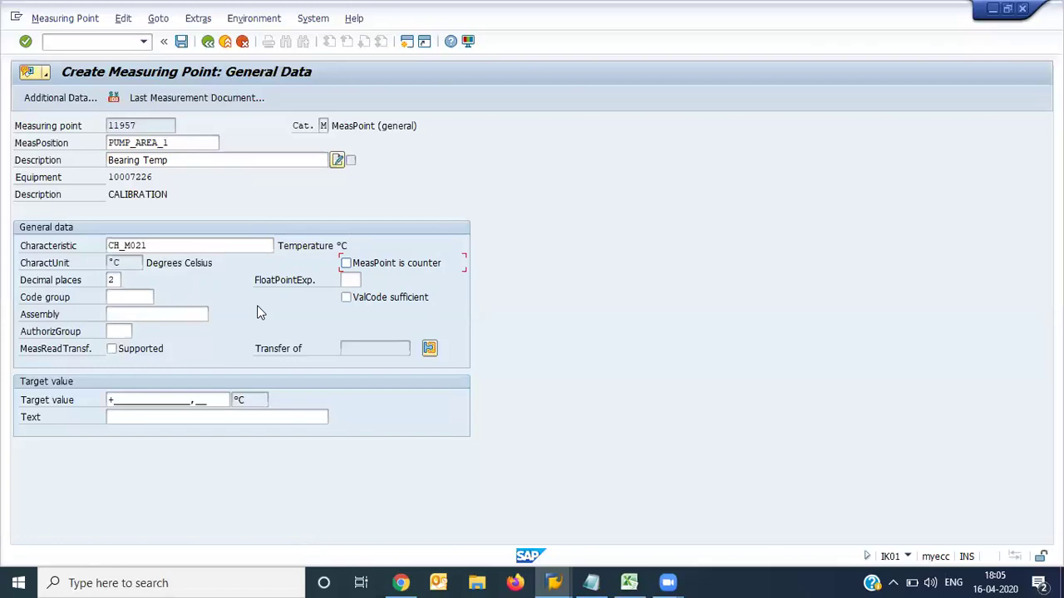
- Review the oil leakage item in the Excel check list and return to the SAP measuring point
left_click(625, 580)
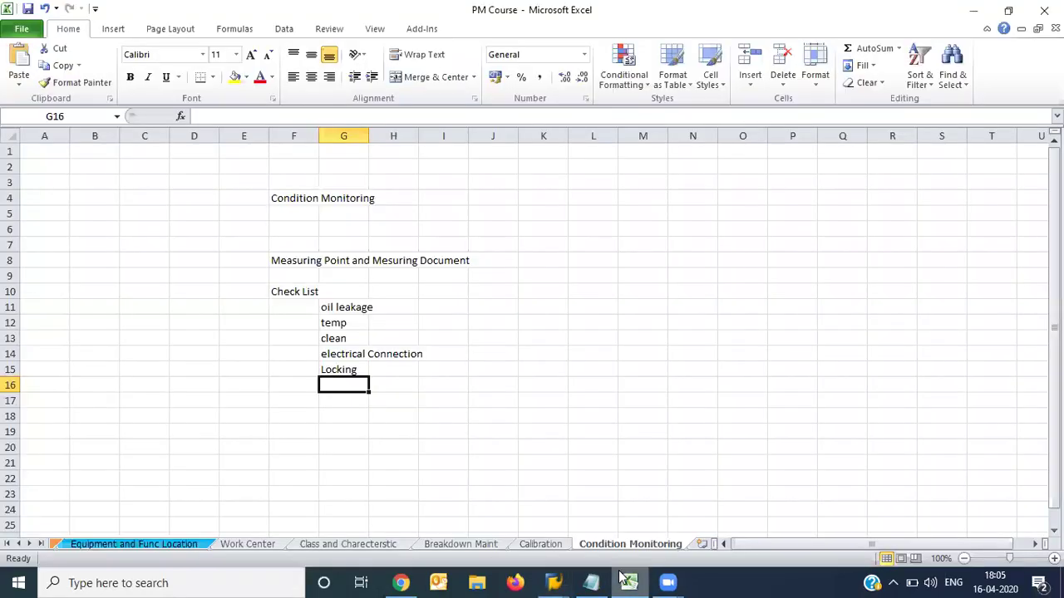
left_click(344, 312)
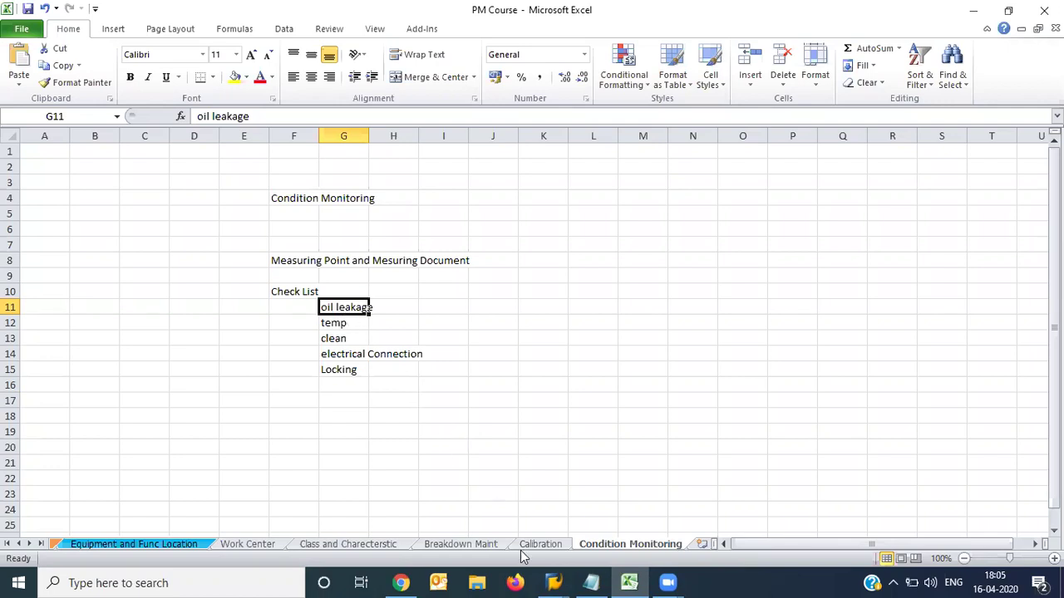
left_click(555, 581)
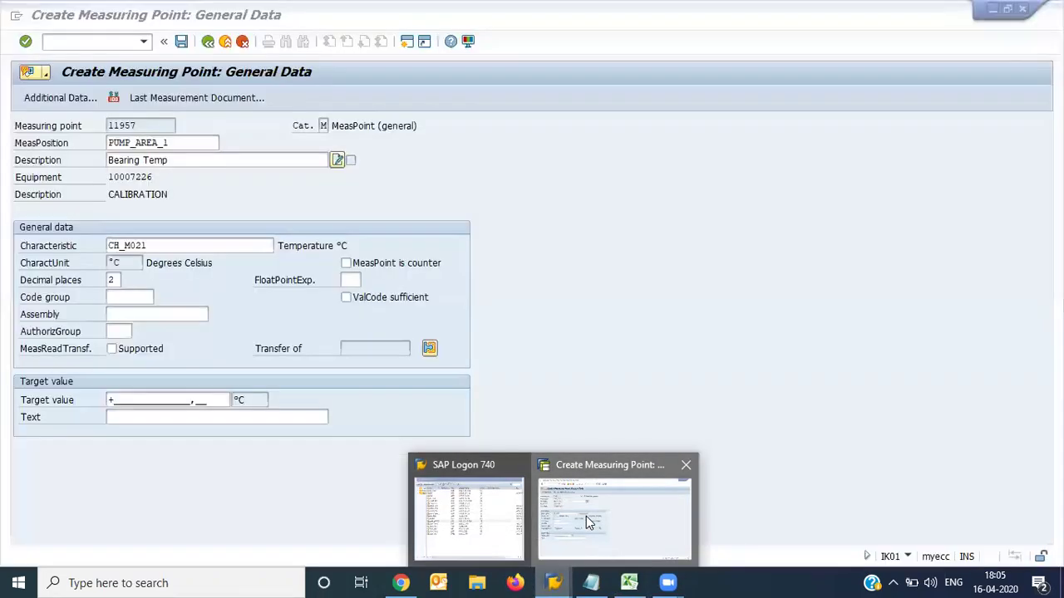
left_click(585, 516)
- Try the ValCode sufficient option and examine the damage codes of the MONITOR code group in the catalog
left_click(350, 298)
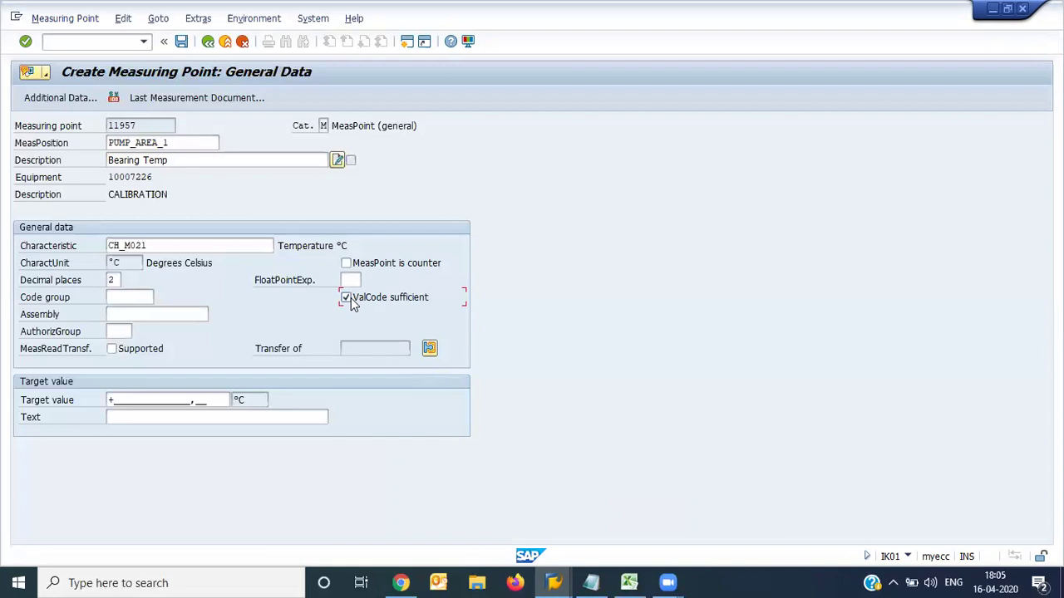
left_click(146, 297)
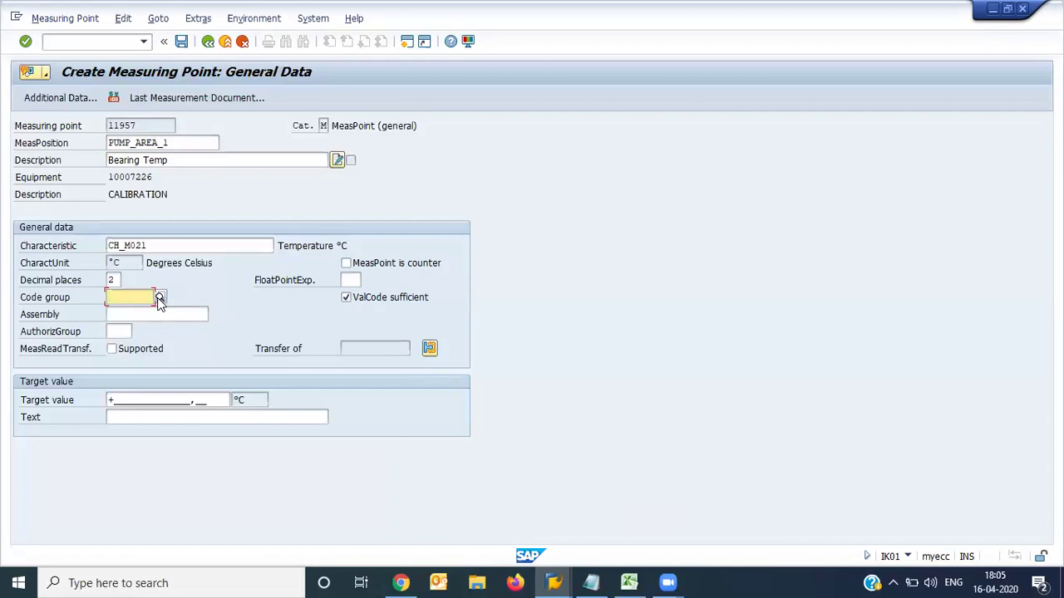
left_click(159, 299)
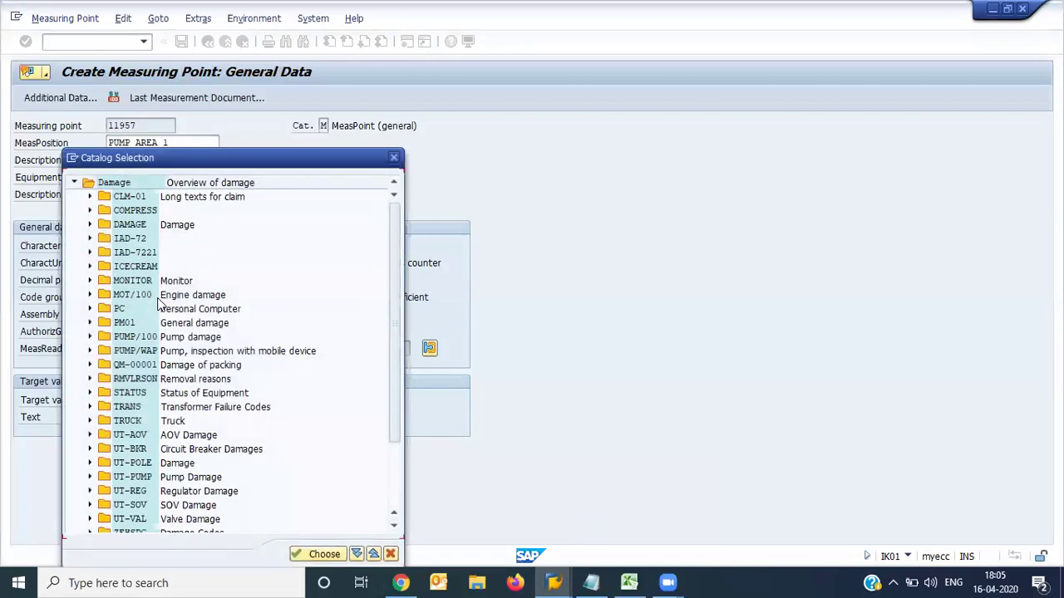
left_click(91, 281)
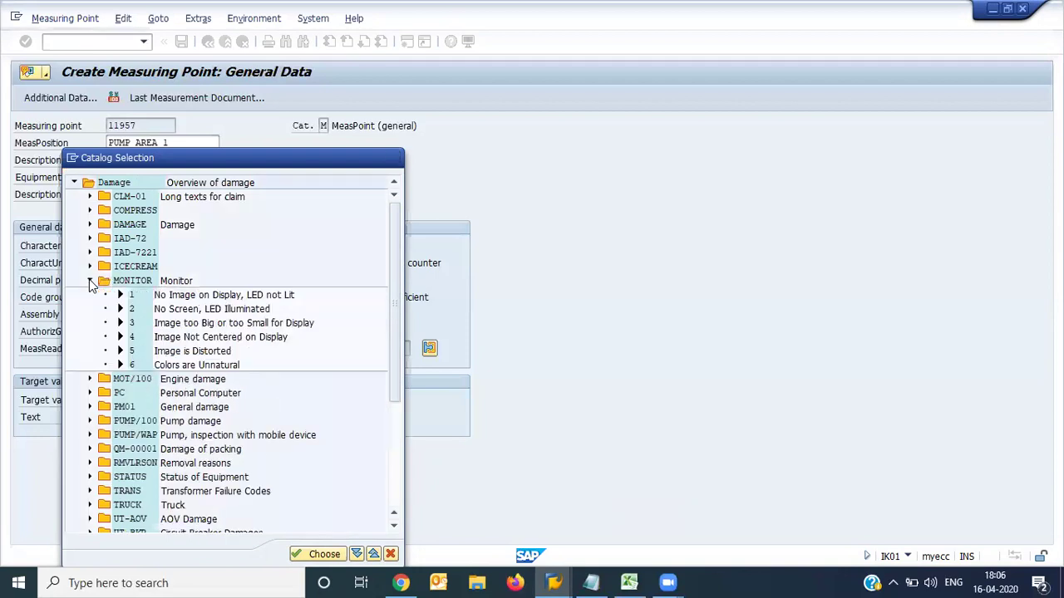
left_click(177, 300)
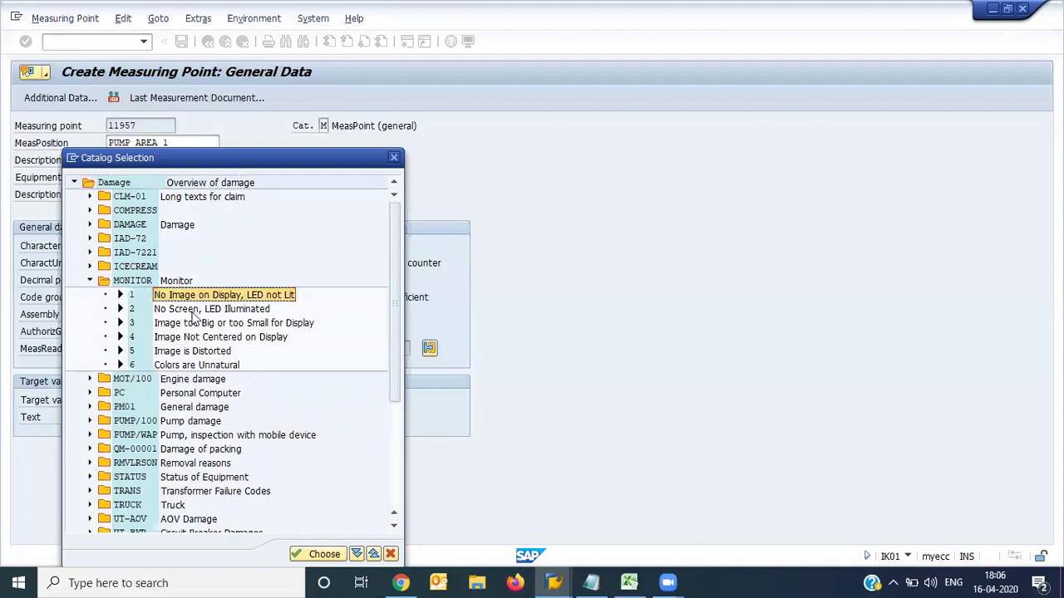
left_click(215, 311)
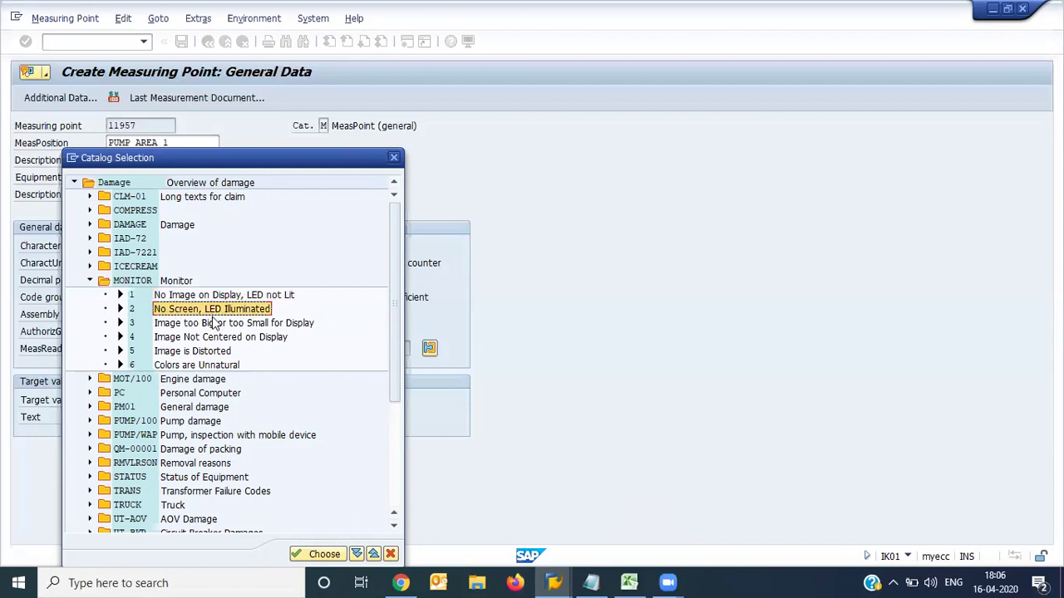
left_click(213, 326)
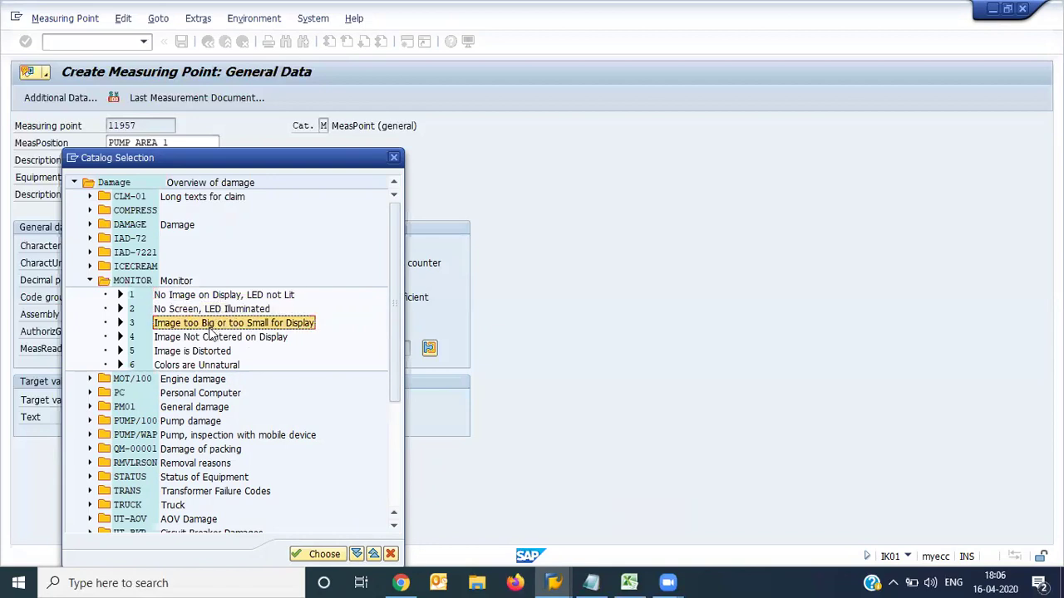
left_click(204, 339)
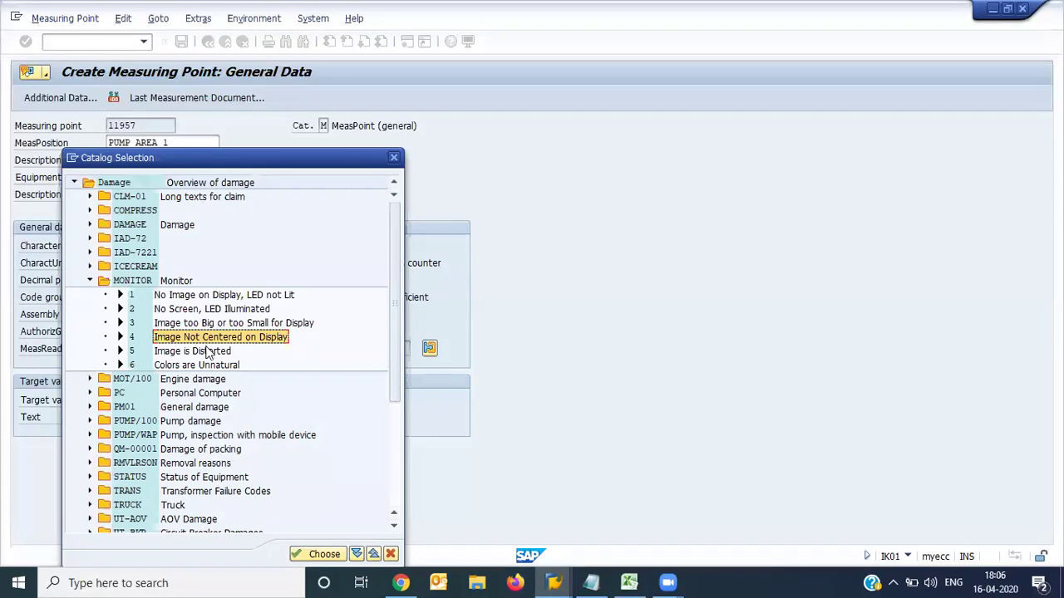
left_click(210, 354)
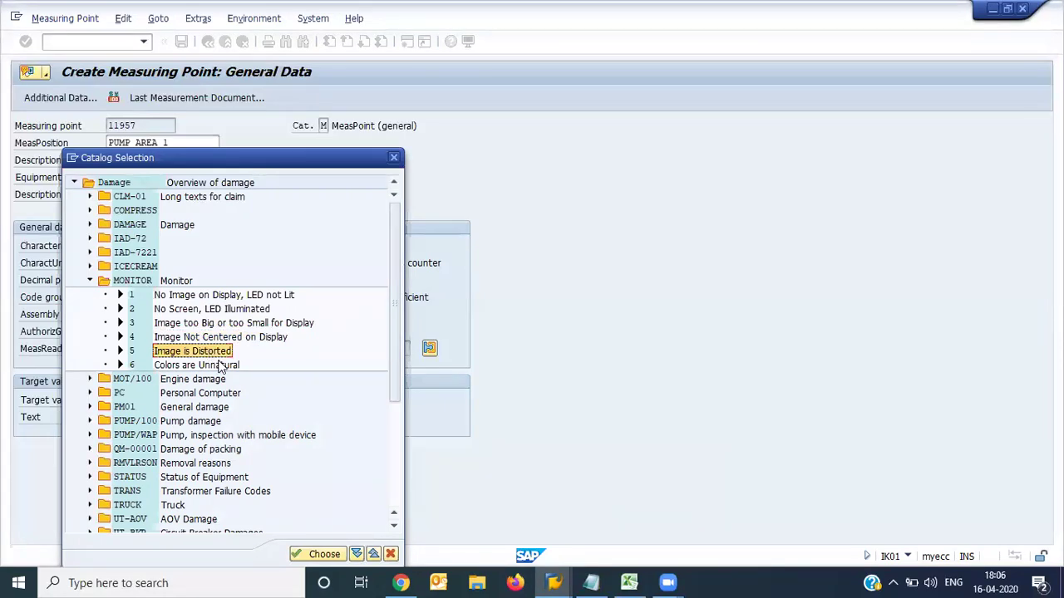
left_click(233, 370)
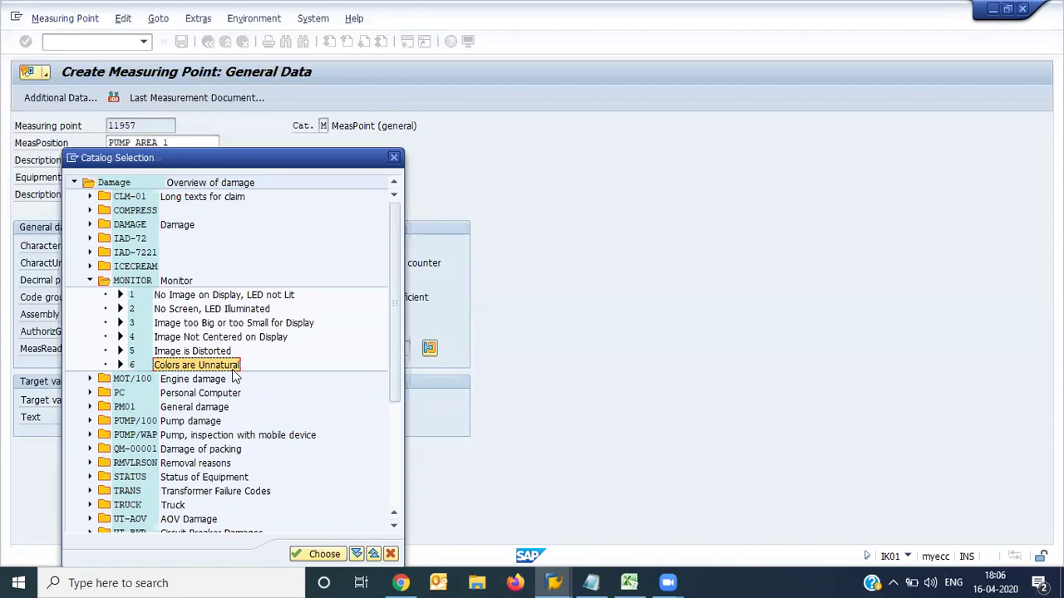
left_click(396, 161)
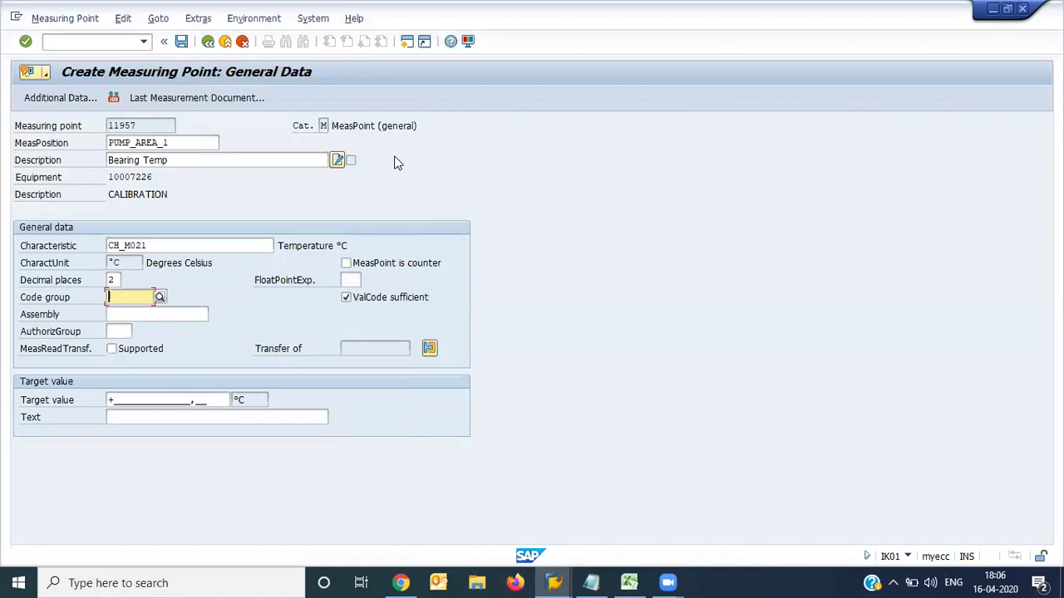
left_click(360, 301)
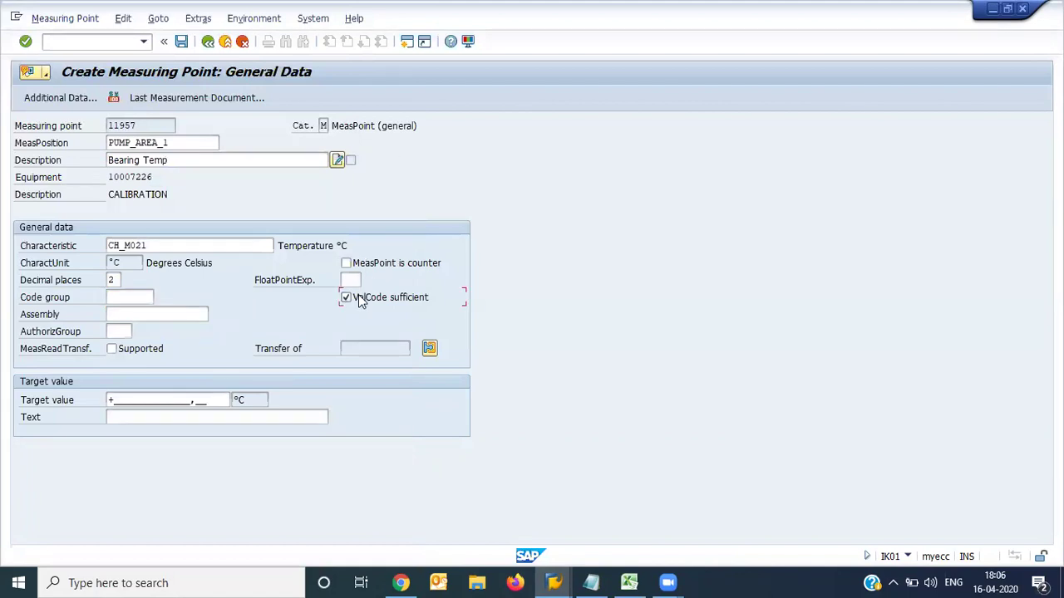
- Save the new measuring point for the equipment without a target value
left_click(200, 400)
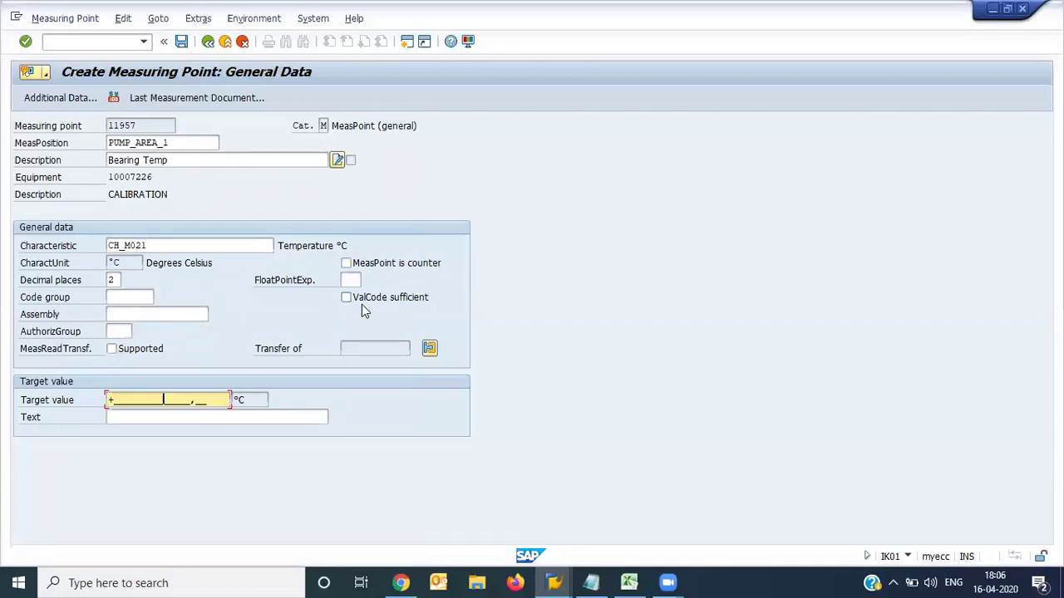
left_click(180, 40)
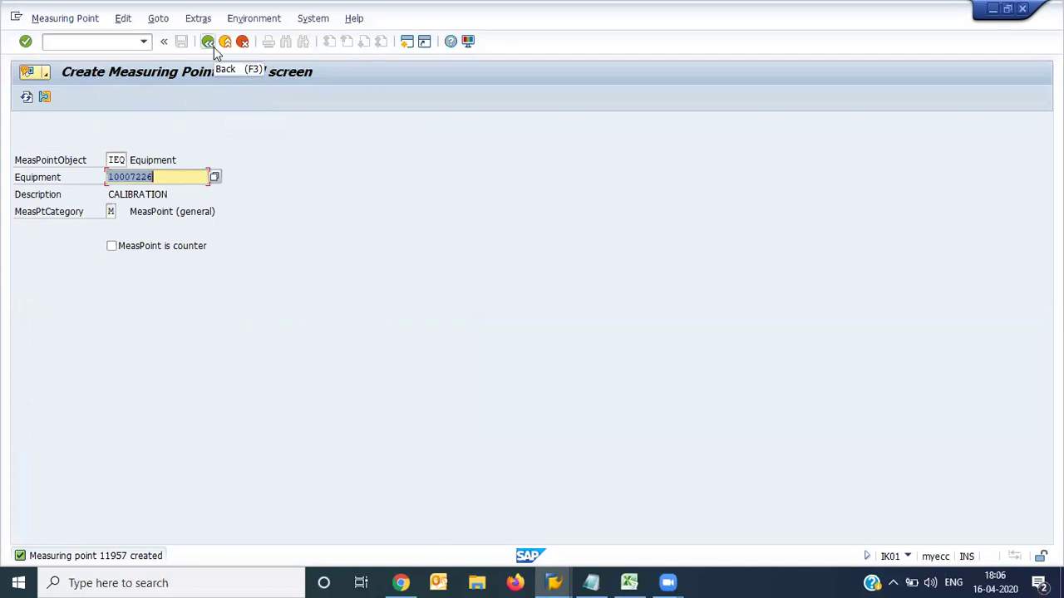
- Switch to Excel and record "Meausring pint - 11957" in cell K4 of the Condition Monitoring sheet
left_click(627, 583)
left_click(556, 294)
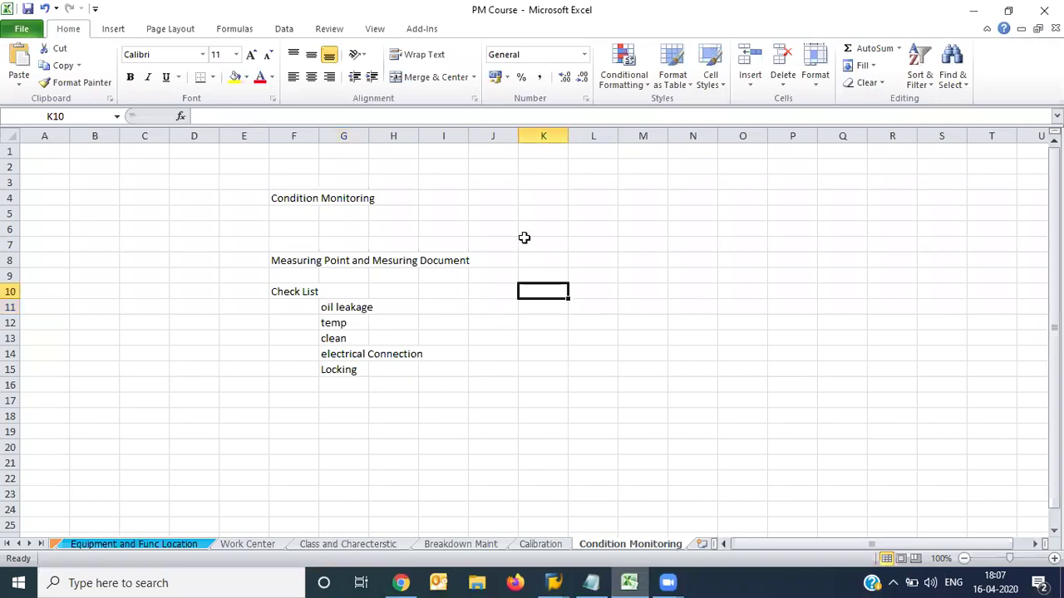
left_click(543, 210)
key("Up")
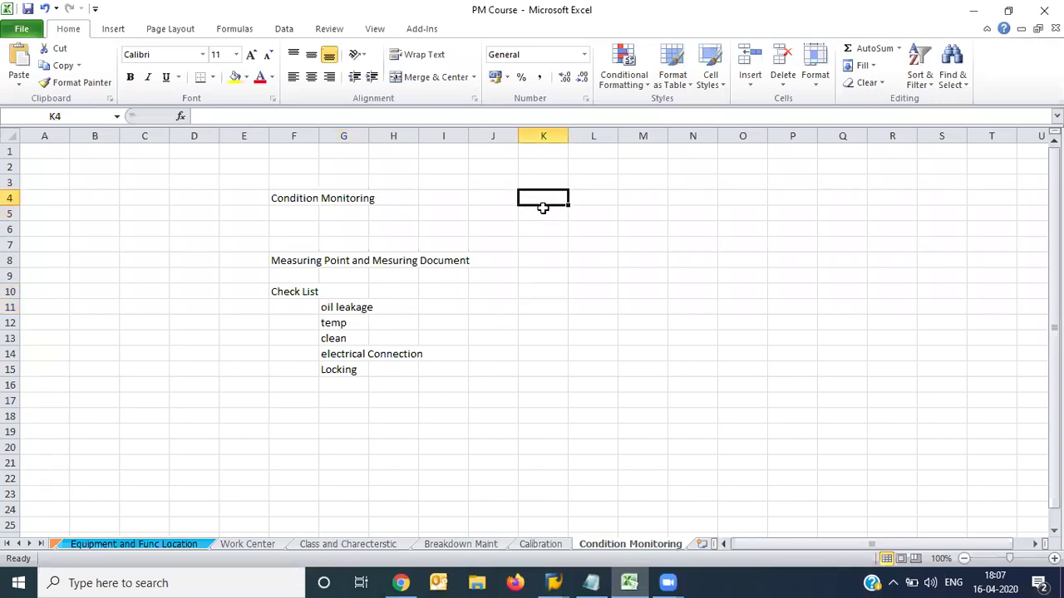
type("Meausring ")
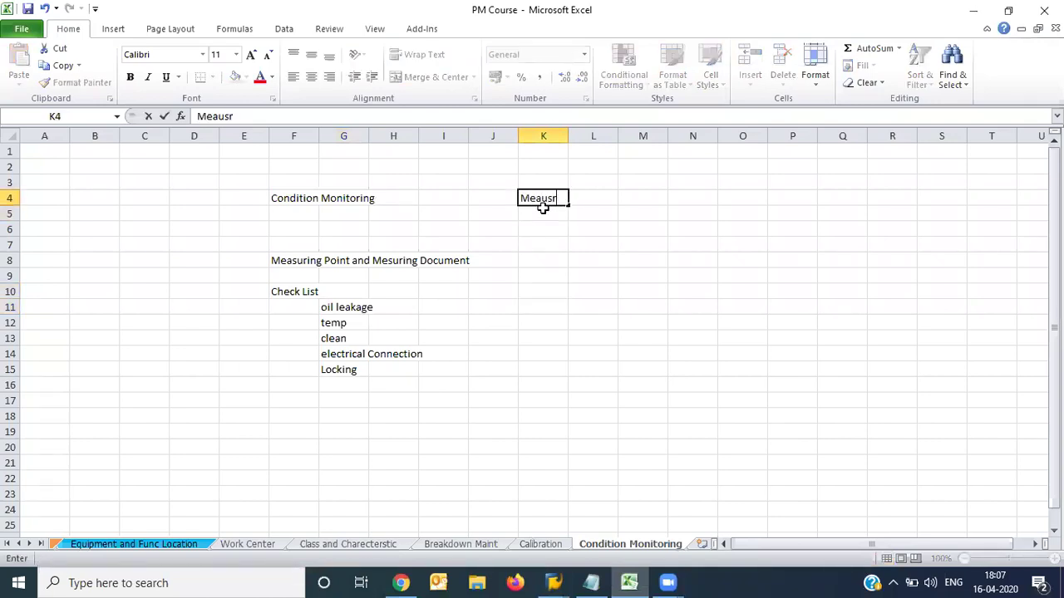
type("pint -")
key("alt+Tab")
key("alt+Tab")
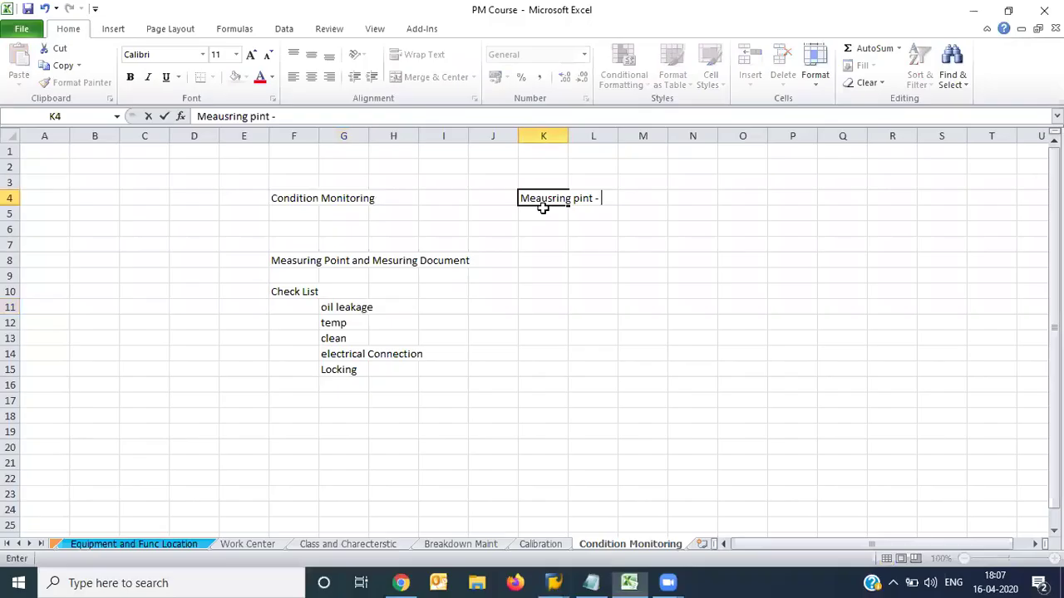
type("11957")
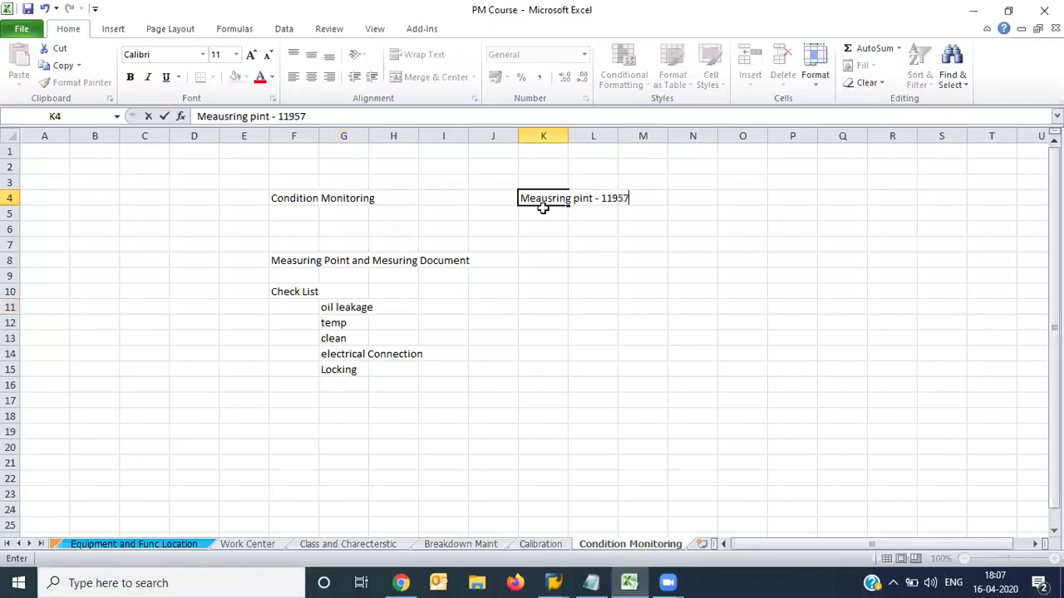
key("Return")
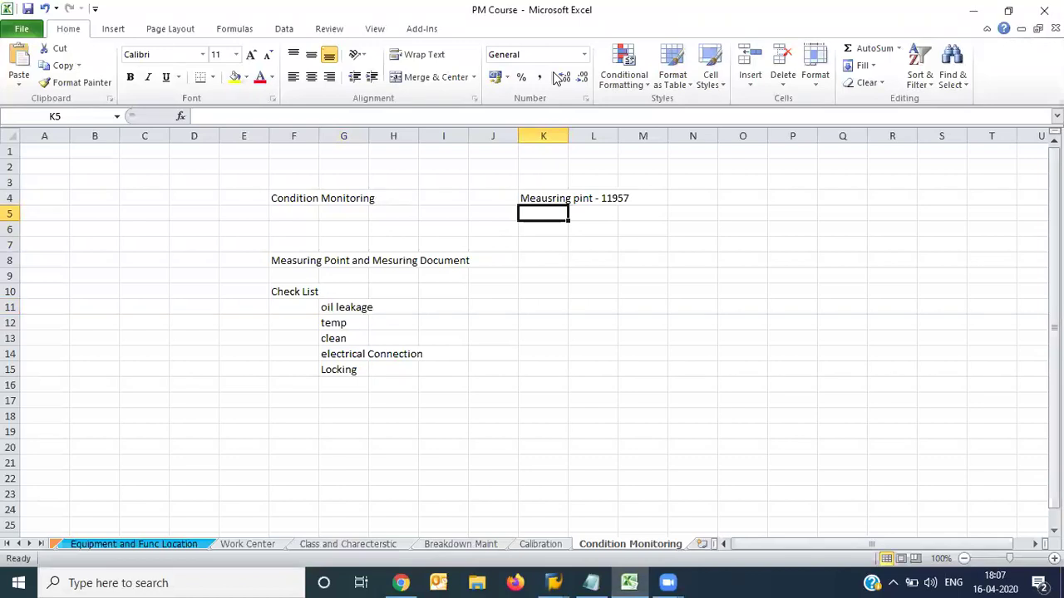
- Switch back to SAP and start transaction IK11 to create a measurement document for measuring point 11957
left_click(561, 581)
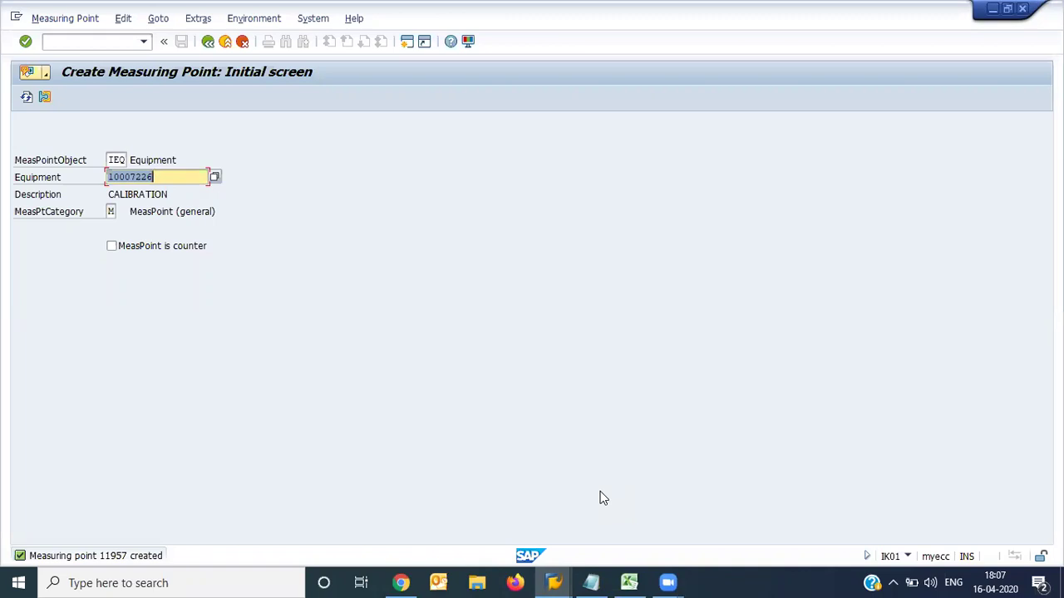
key("F3")
type("ik")
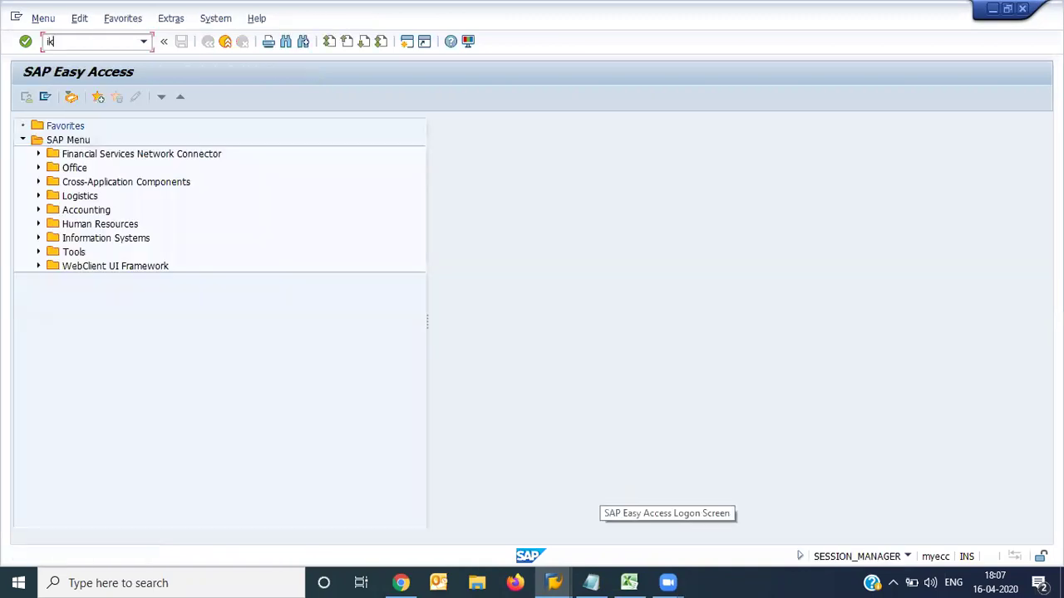
type("11")
key("Return")
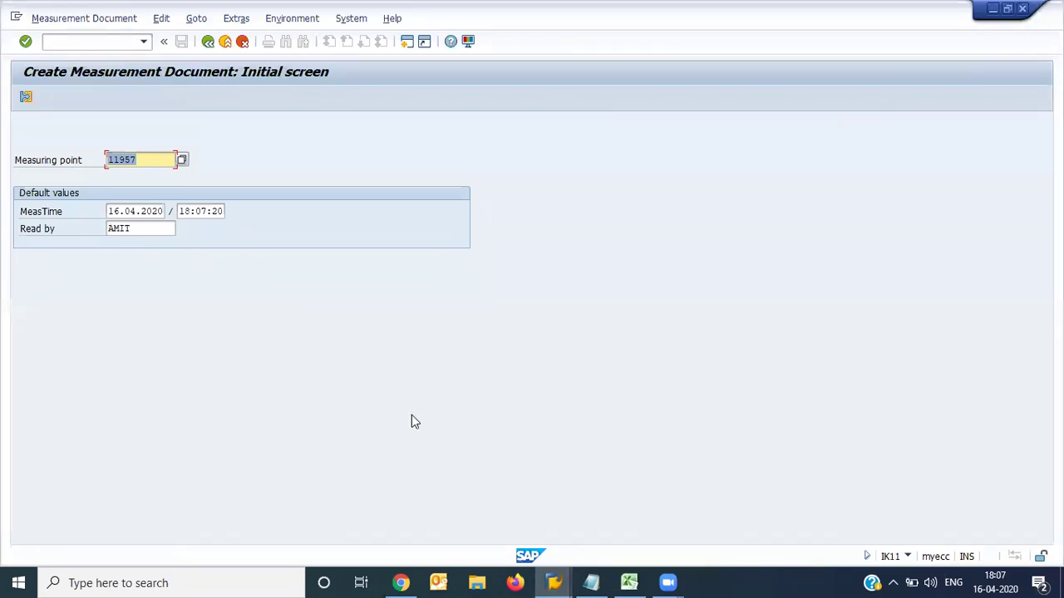
left_click(145, 159)
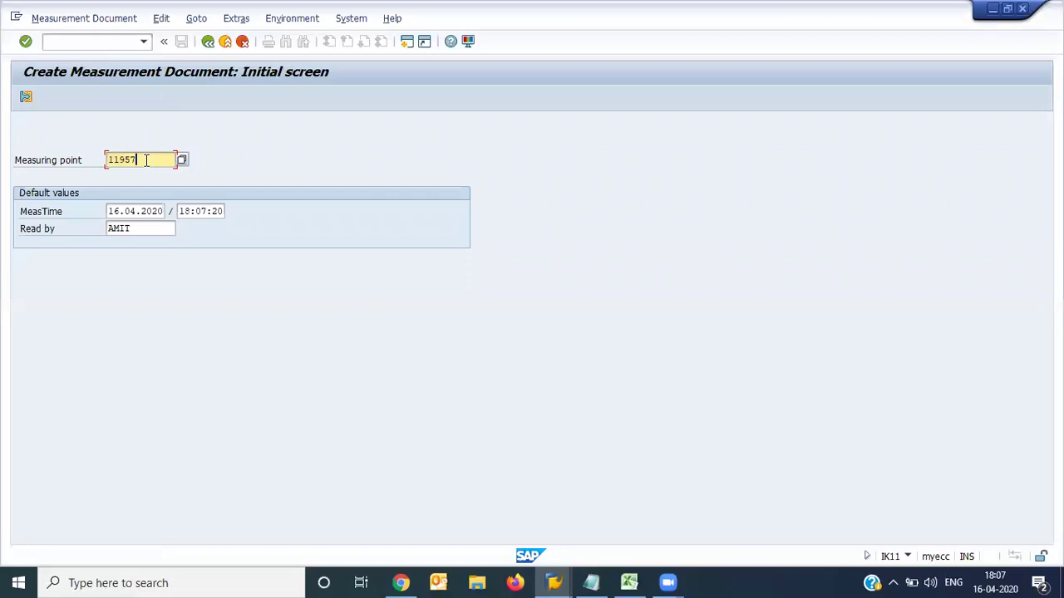
- Set Read by to TECHNI, keeping the default measurement date and time, and open the measurement document for measuring point 11957
left_click(141, 211)
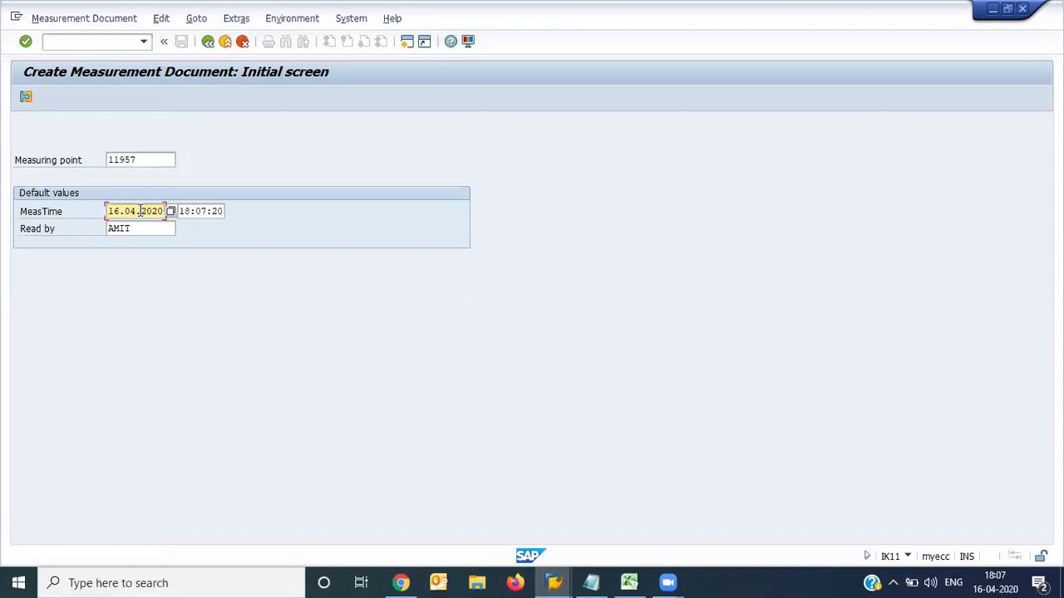
left_click(152, 234)
key("BackSpace")
key("BackSpace")
key("BackSpace")
key("BackSpace")
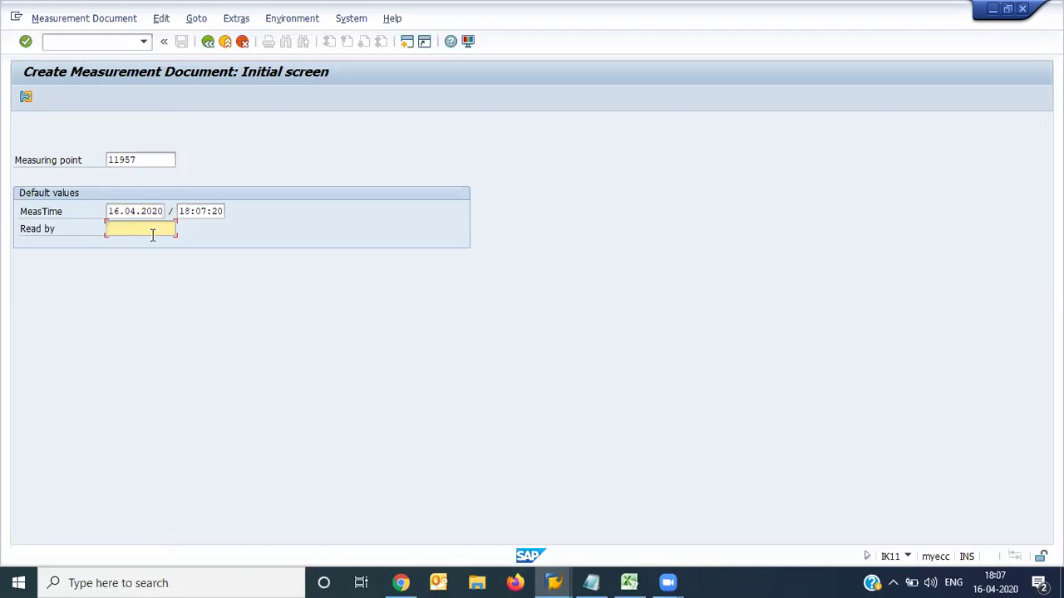
type("TEchni")
key("Return")
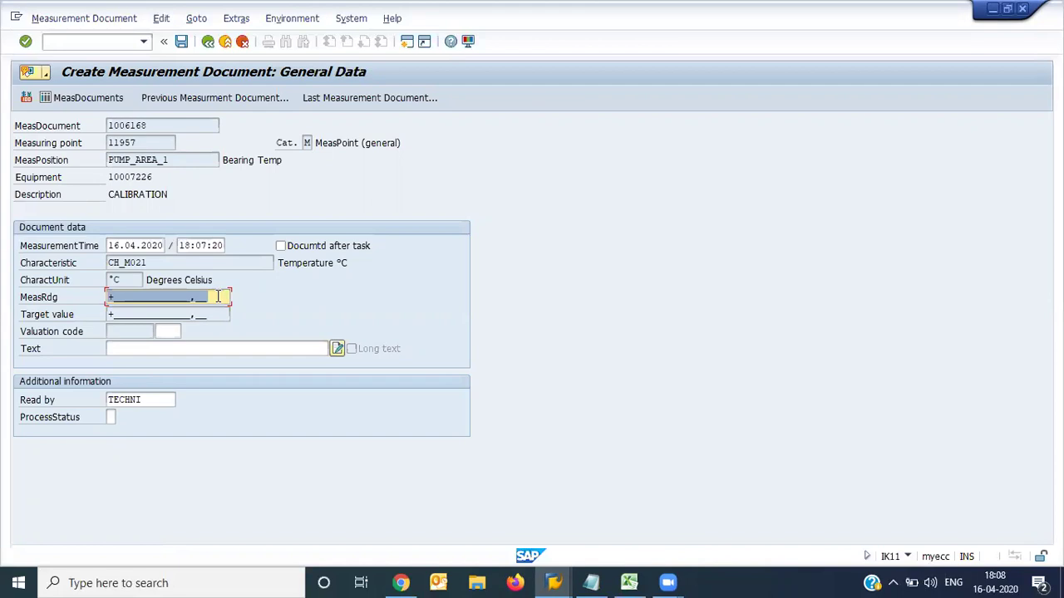
- Enter a measurement reading of 55 °C and the text "texting" in the measurement document
type("55")
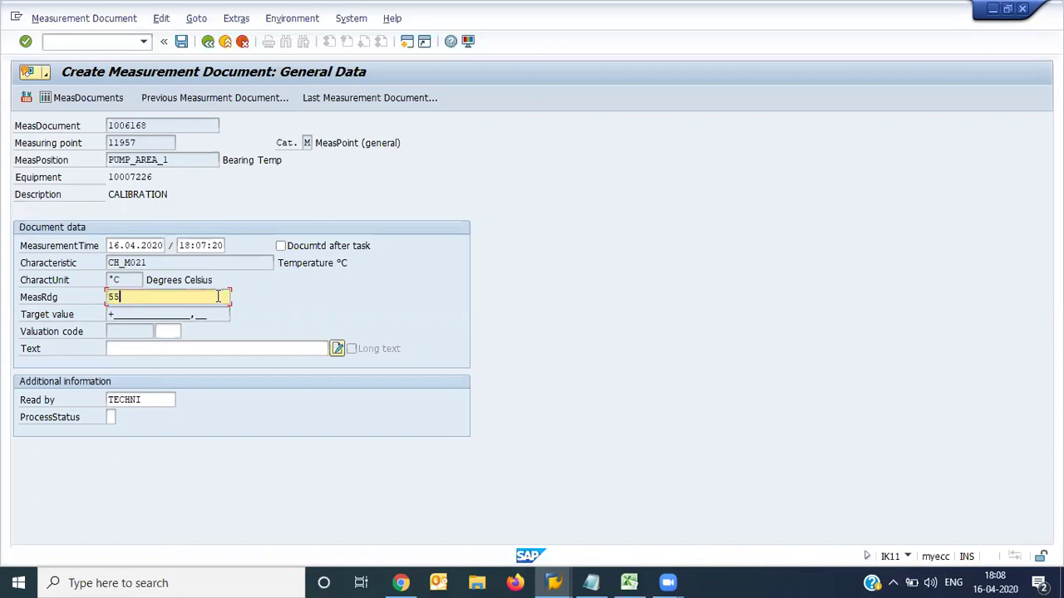
key("Return")
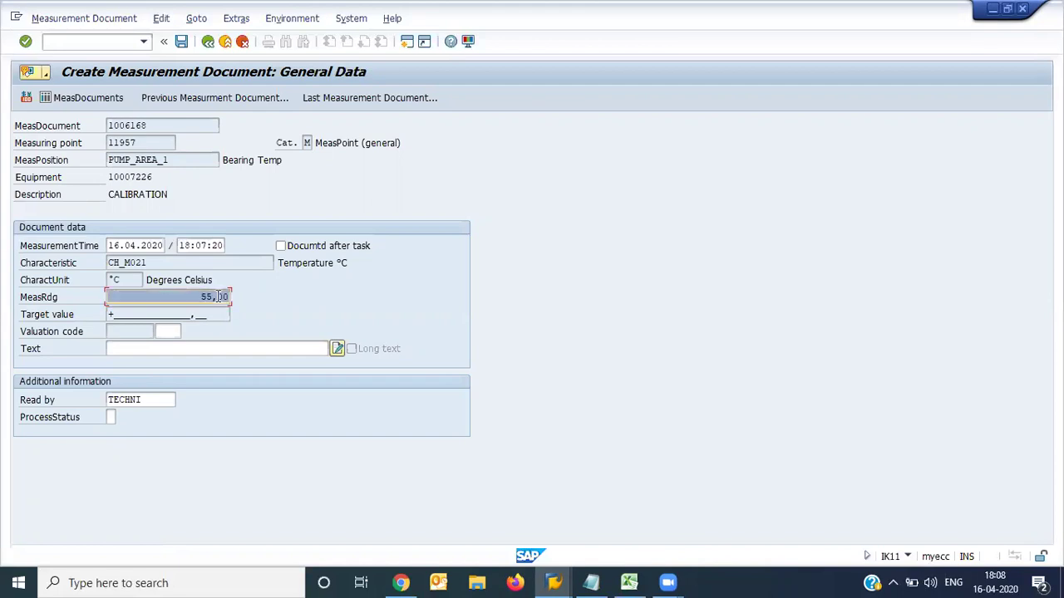
left_click(222, 349)
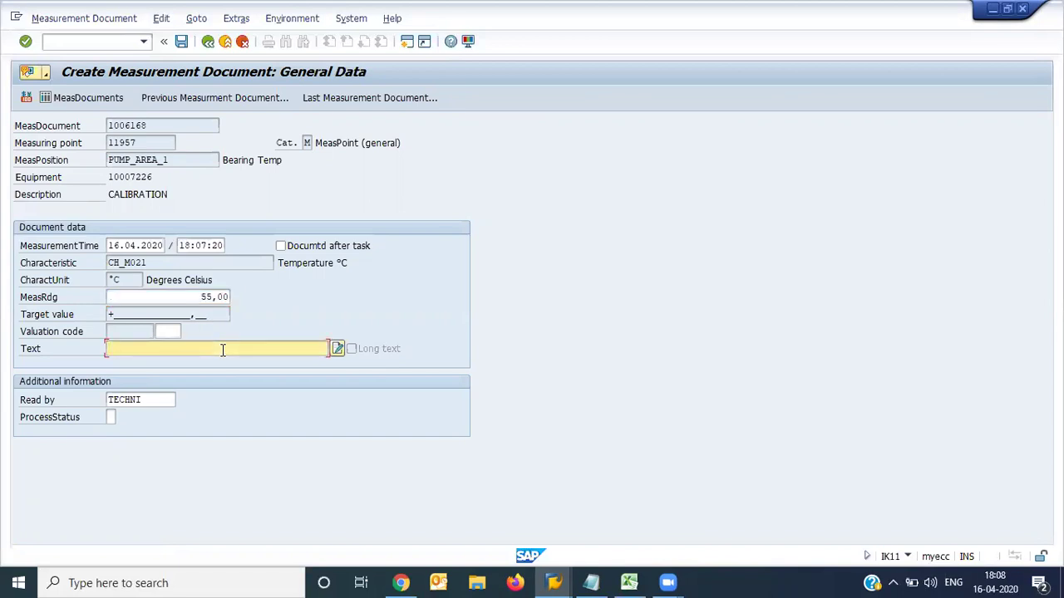
type("texting")
key("Return")
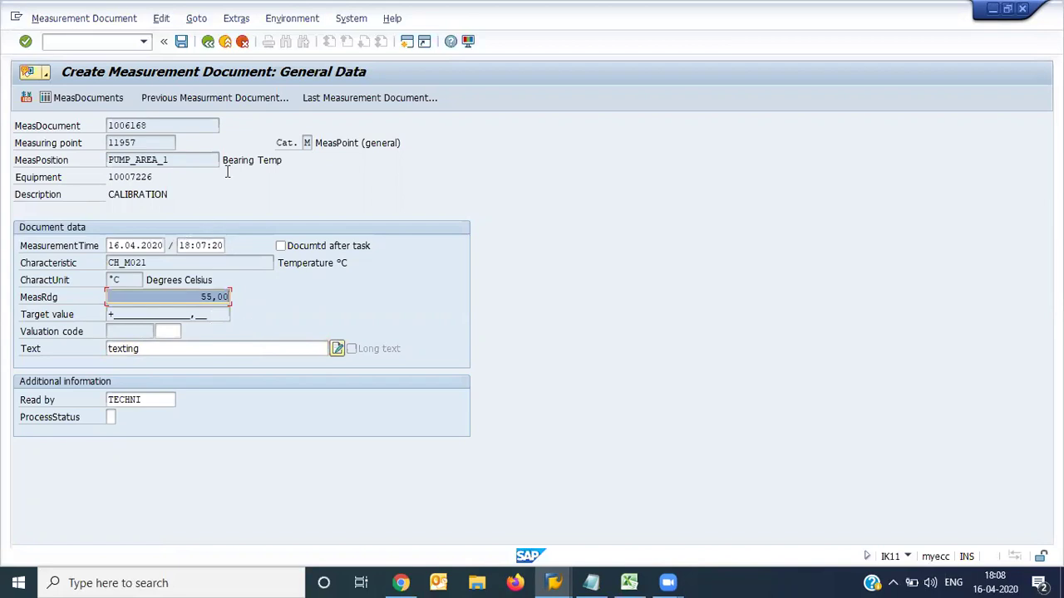
- Set the measurement date to 15.04.2020 and save the measurement document
left_click(118, 246)
key("BackSpace")
type("5")
key("Return")
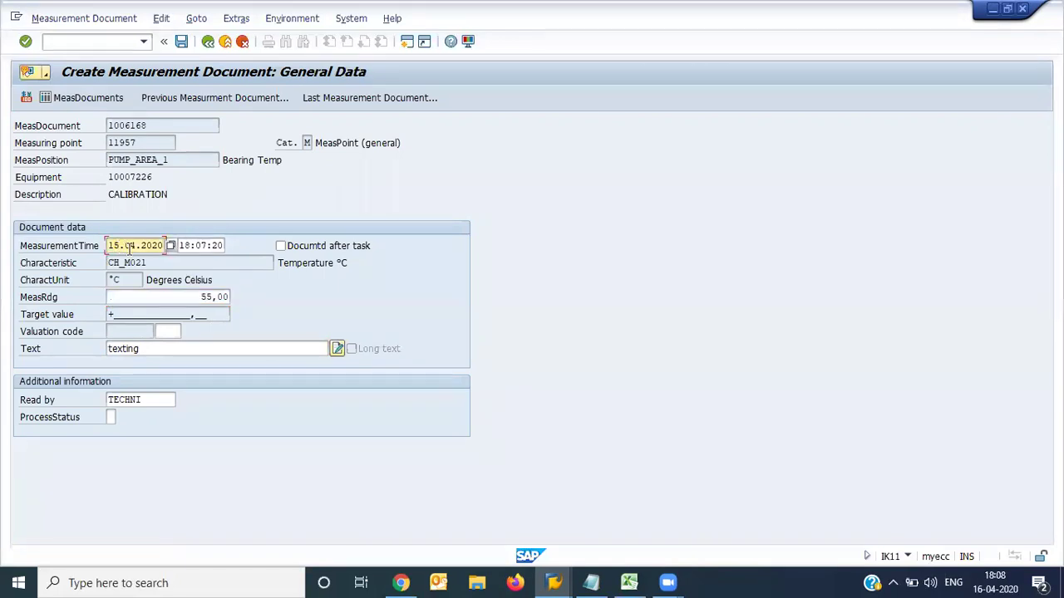
left_click(185, 45)
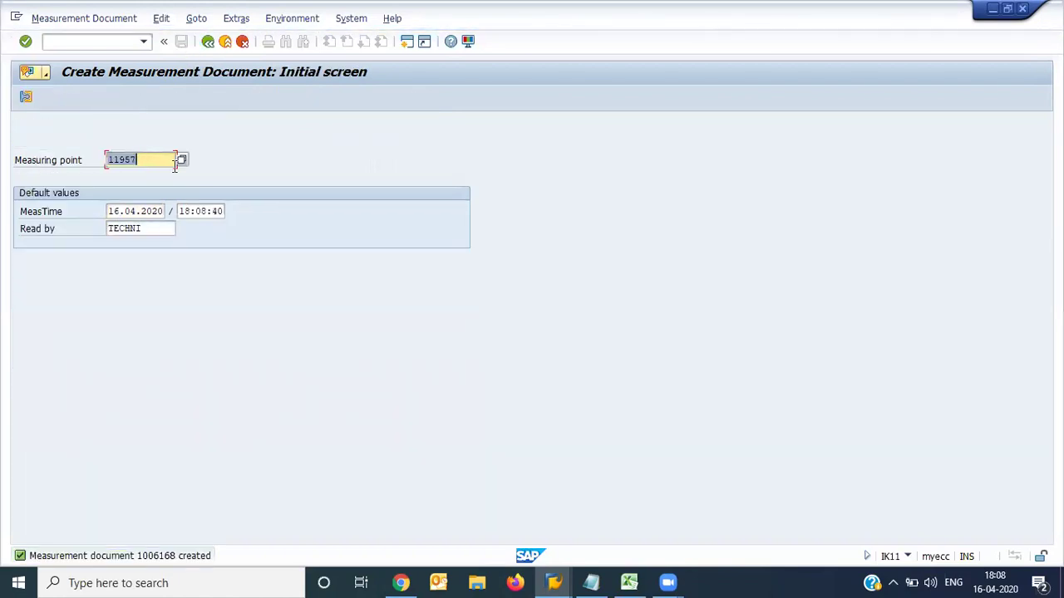
- Create and save a second measurement document for measuring point 11957 with a reading of 60 °C
key("Return")
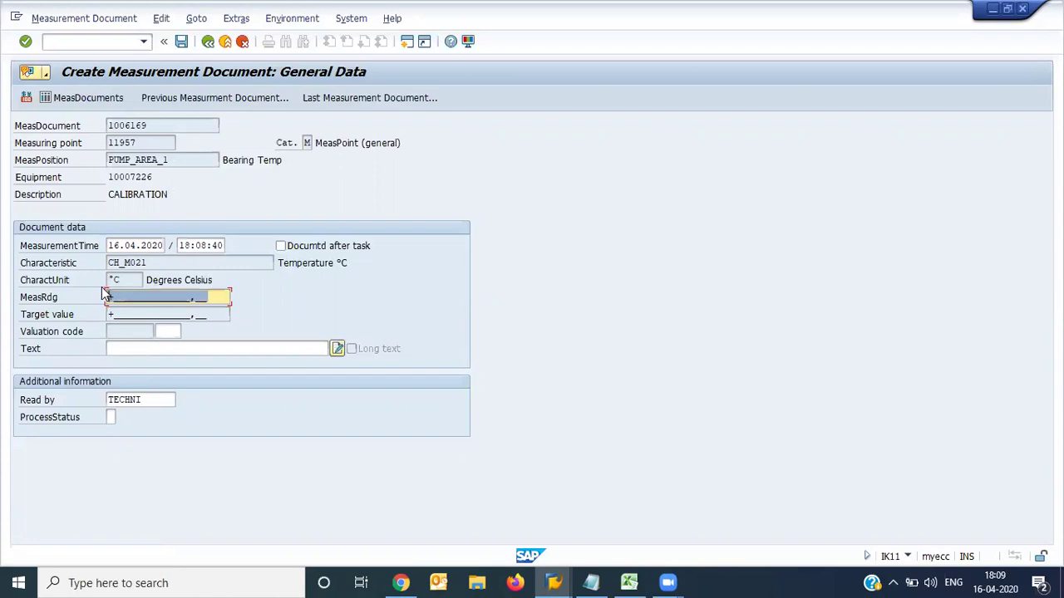
left_click(212, 297)
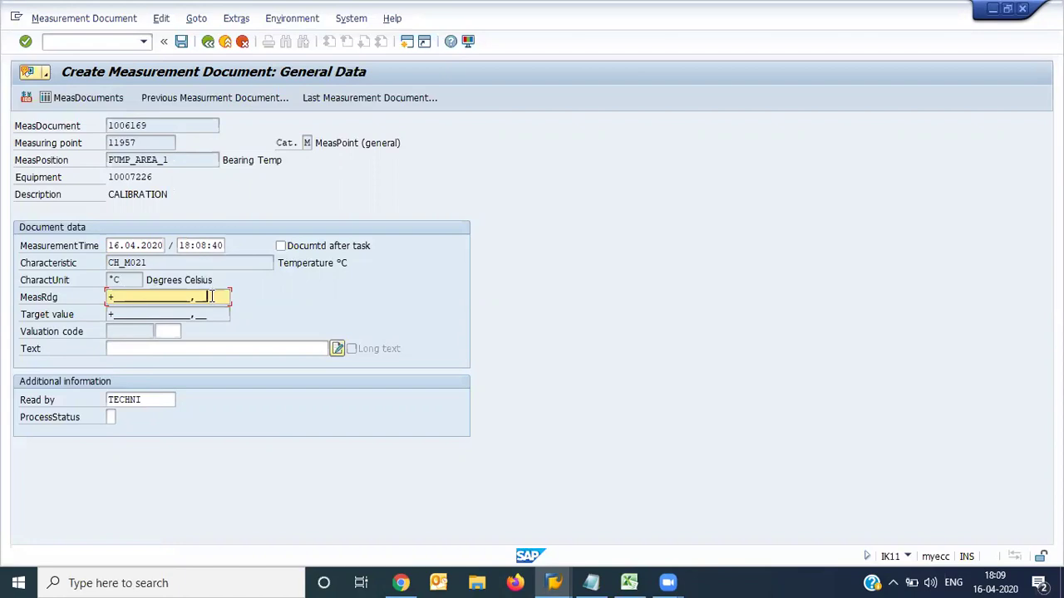
key("BackSpace")
key("BackSpace")
key("BackSpace")
key("BackSpace")
key("BackSpace")
key("BackSpace")
key("BackSpace")
key("BackSpace")
key("BackSpace")
key("BackSpace")
key("BackSpace")
key("BackSpace")
key("BackSpace")
key("BackSpace")
key("BackSpace")
type("60")
key("Return")
key("ctrl+s")
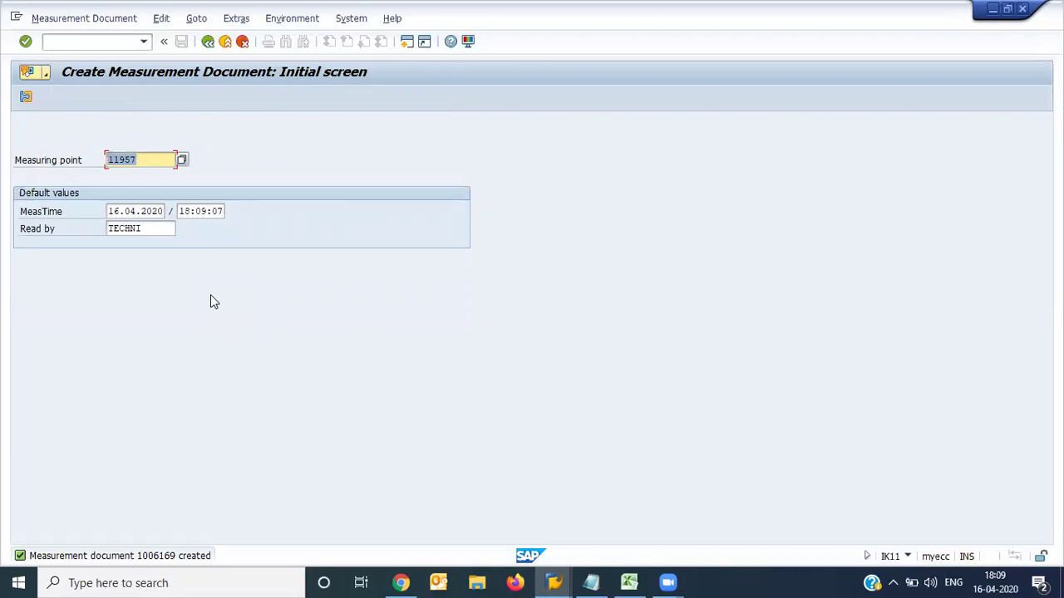
- Leave IK11 and start transaction IK01 to create another general measuring point for equipment 10007226
key("F3")
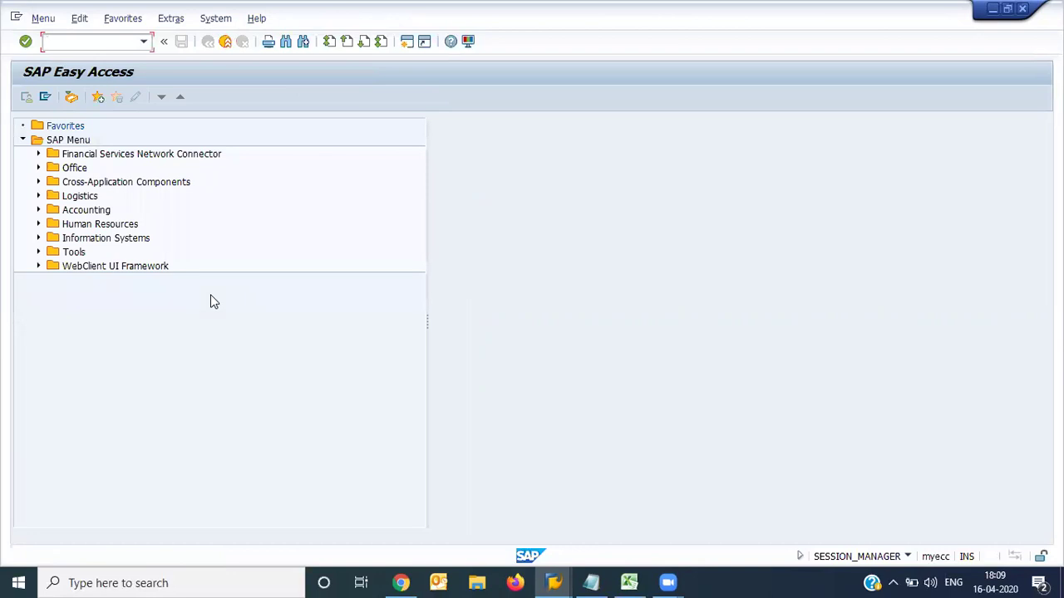
type("IK01")
key("Return")
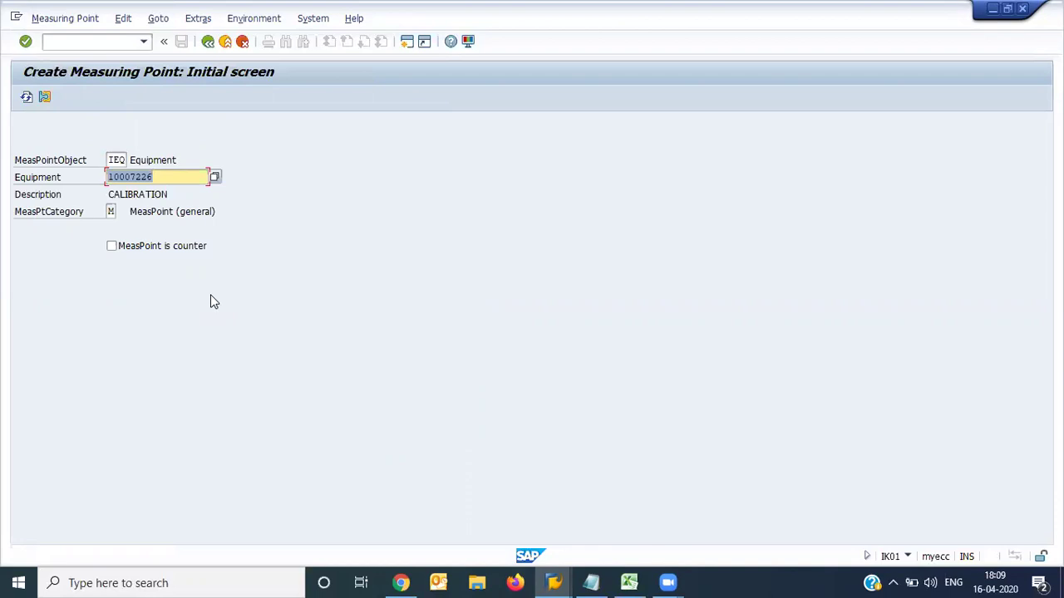
key("Return")
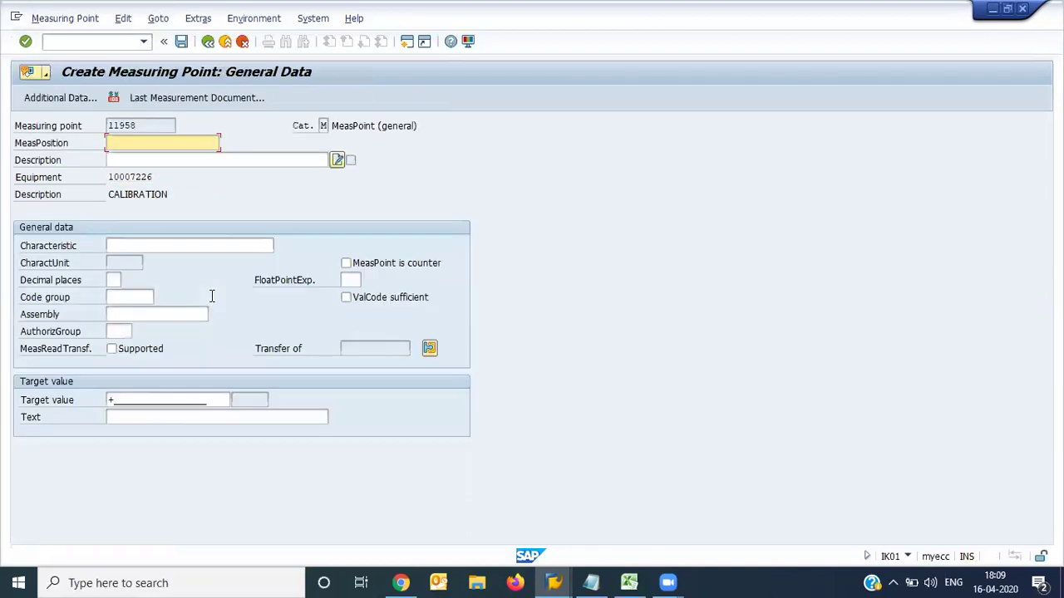
- Set the new measuring point's position to PUMP_AREA_1 and its description to "Bearing Temp"
key("Down")
key("Return")
key("Tab")
key("Down")
key("Return")
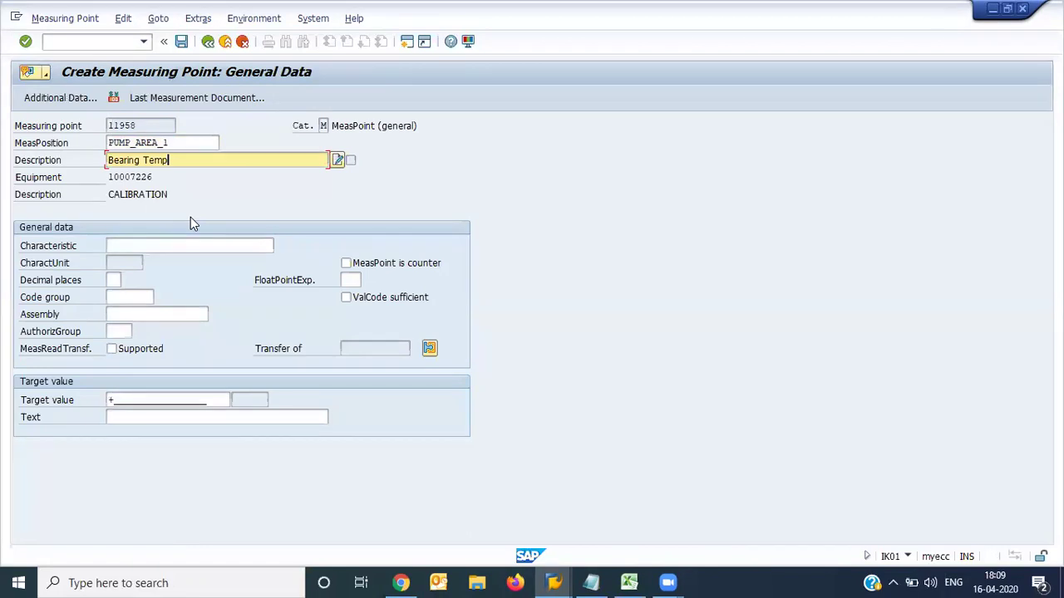
- Assign characteristic CH_M021 to the measuring point and enable ValCode sufficient
key("Tab")
key("Down")
key("Return")
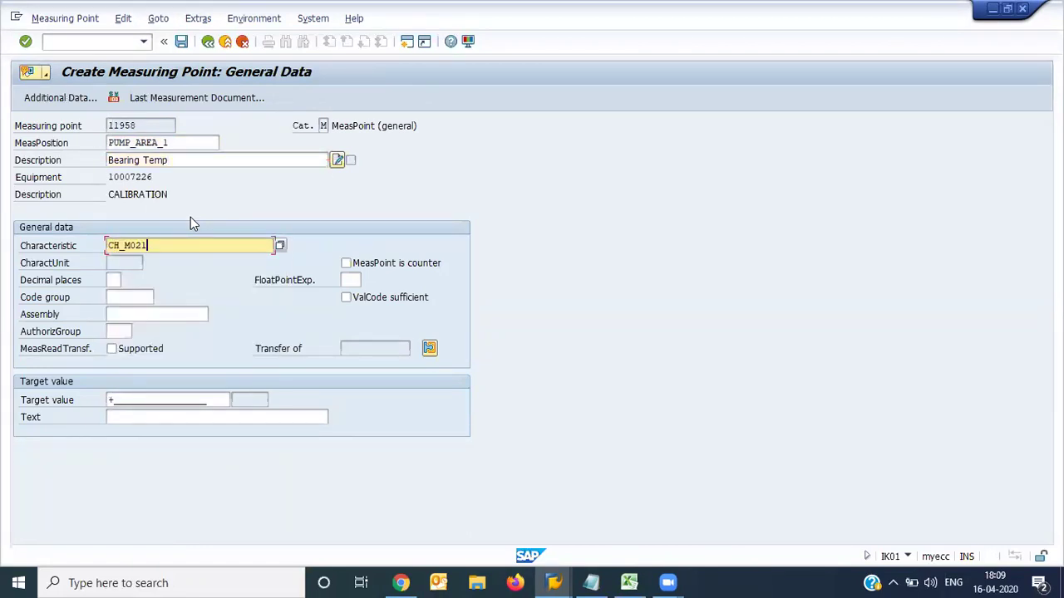
key("Return")
key("Return")
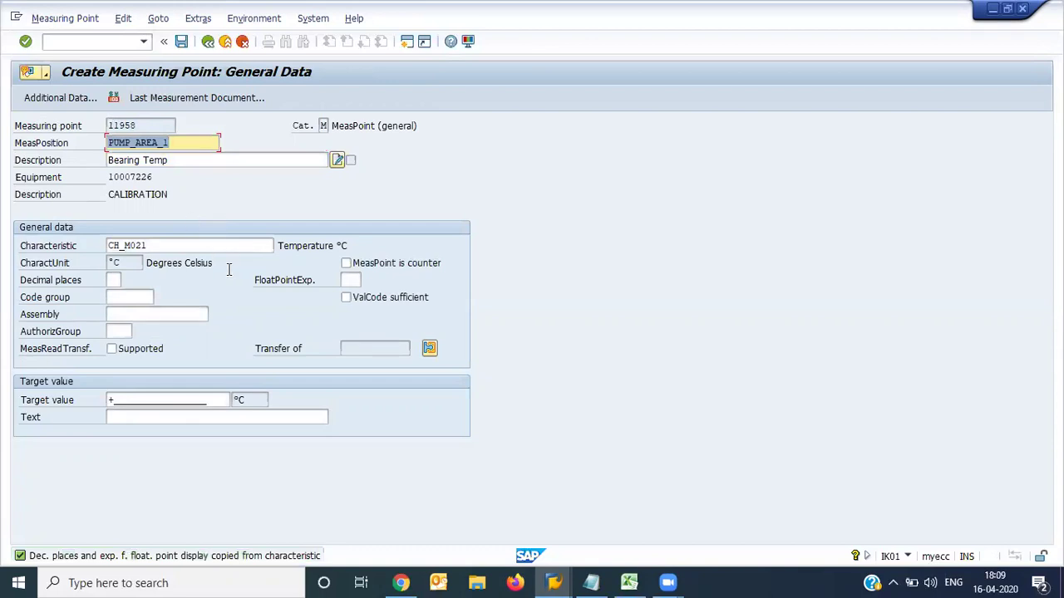
left_click(357, 304)
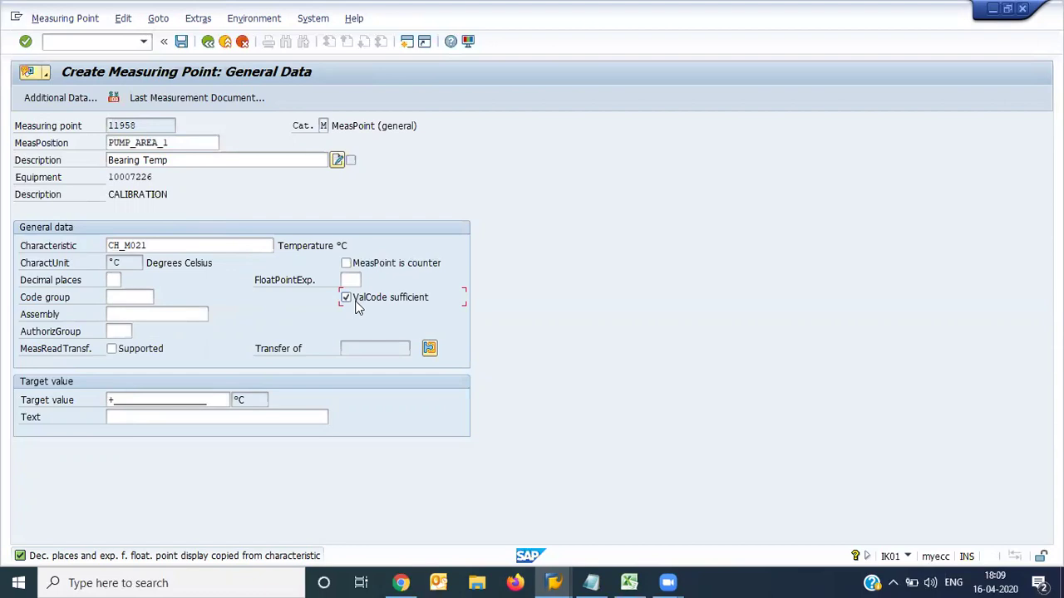
key("Return")
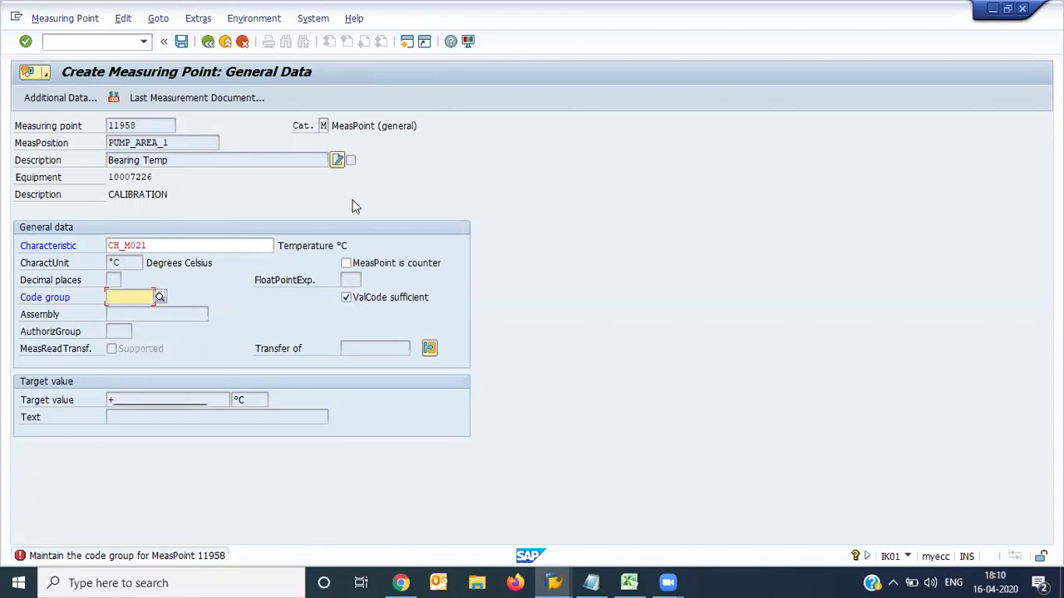
- Start transaction QS41 in a new session and open all code groups of catalog 9, Defect types, for editing
left_click(405, 44)
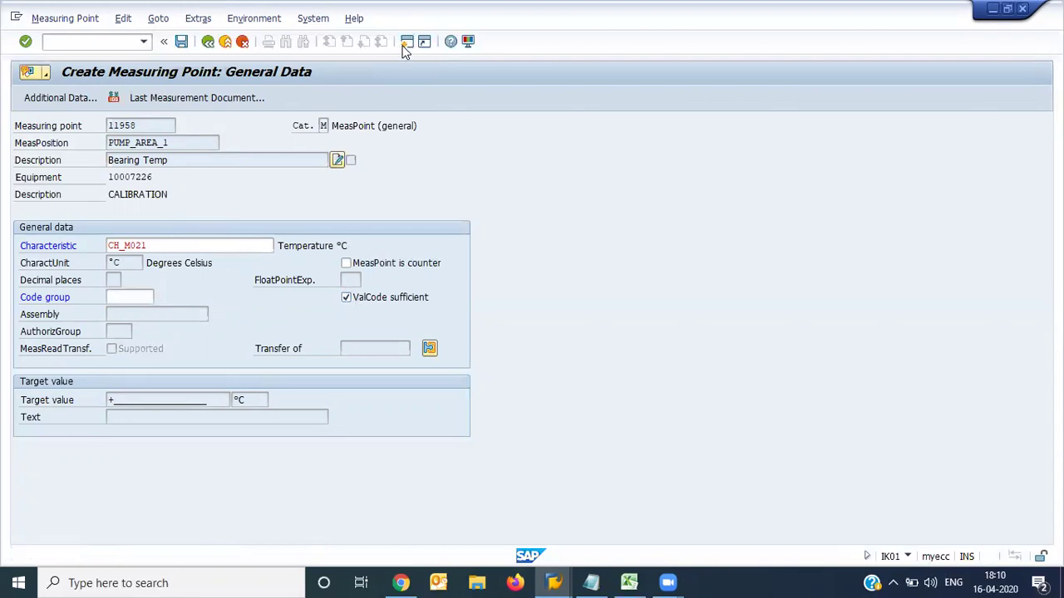
left_click(407, 43)
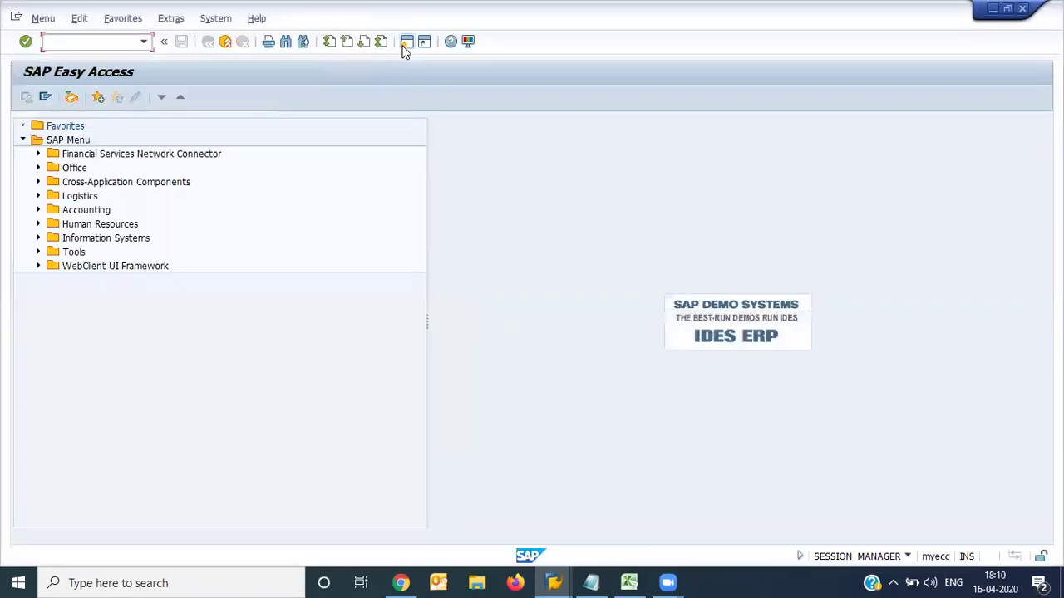
type("qs41")
key("Return")
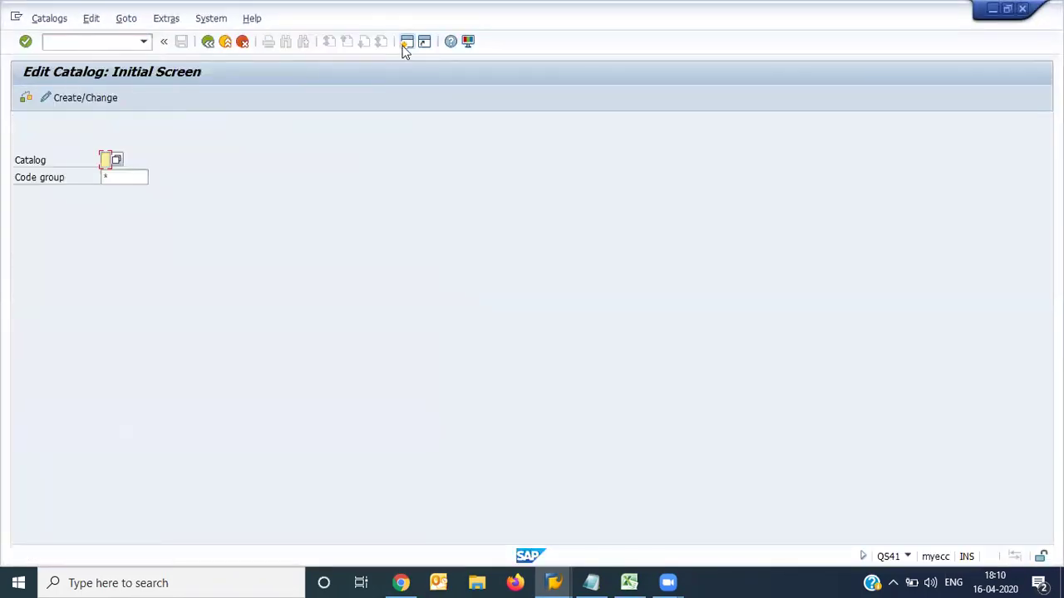
left_click(116, 162)
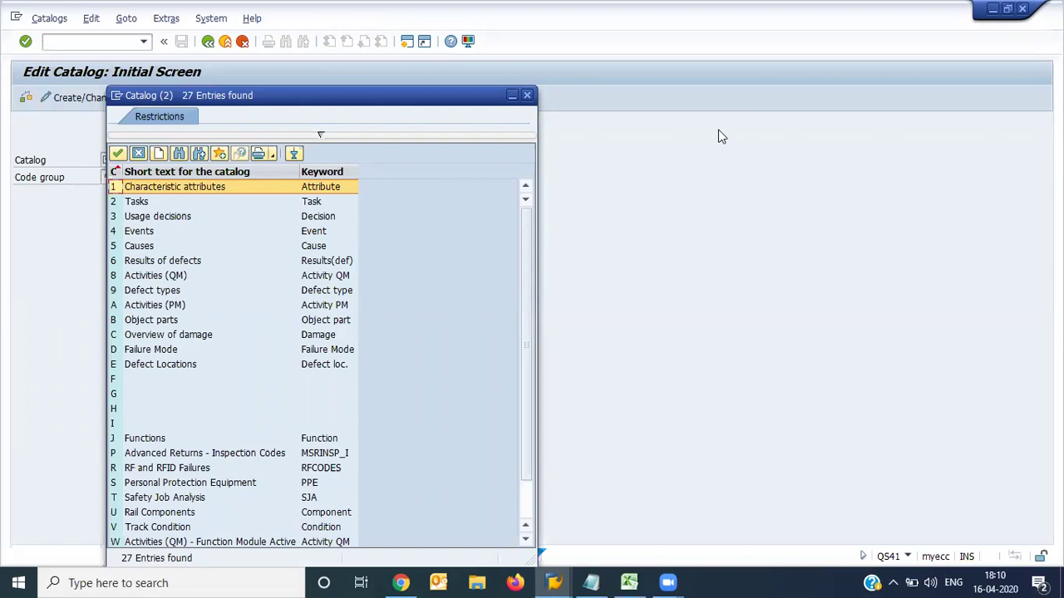
double_click(345, 292)
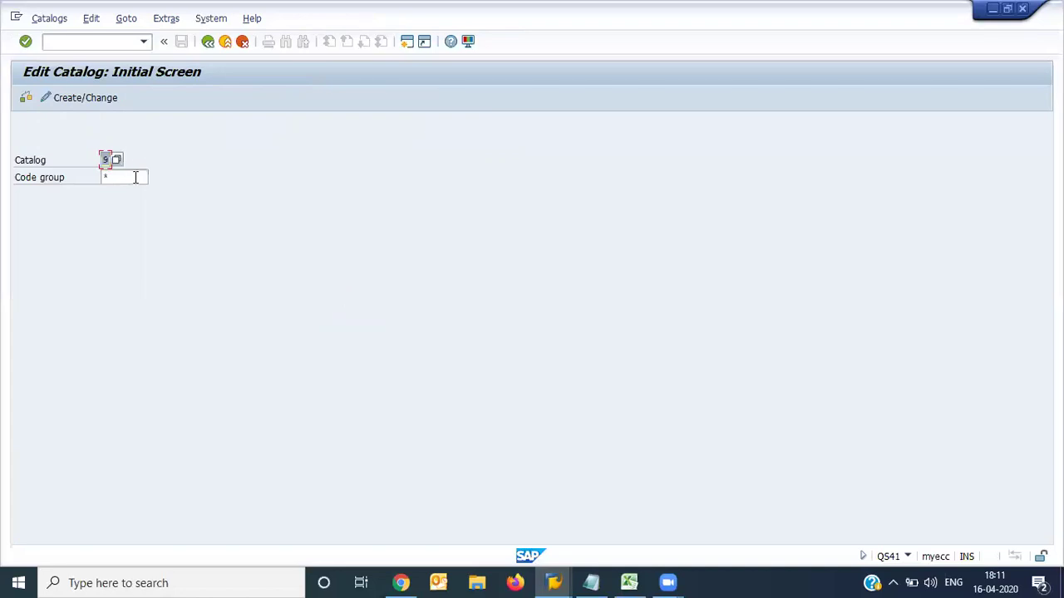
key("Return")
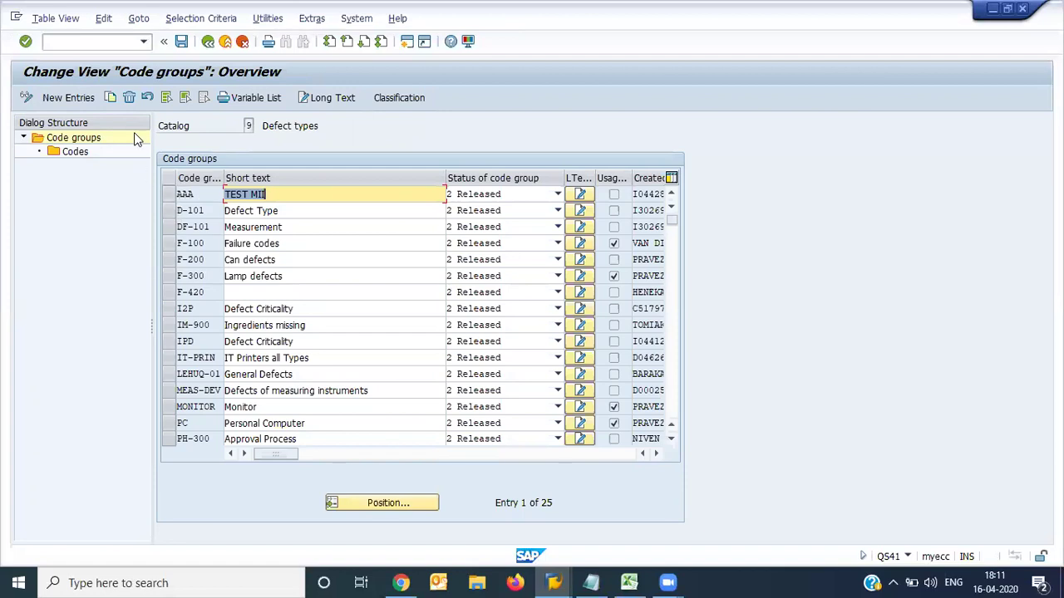
- Add a new code group TEMP with short text "Temp Monitoring" and status 2 Released
left_click(89, 99)
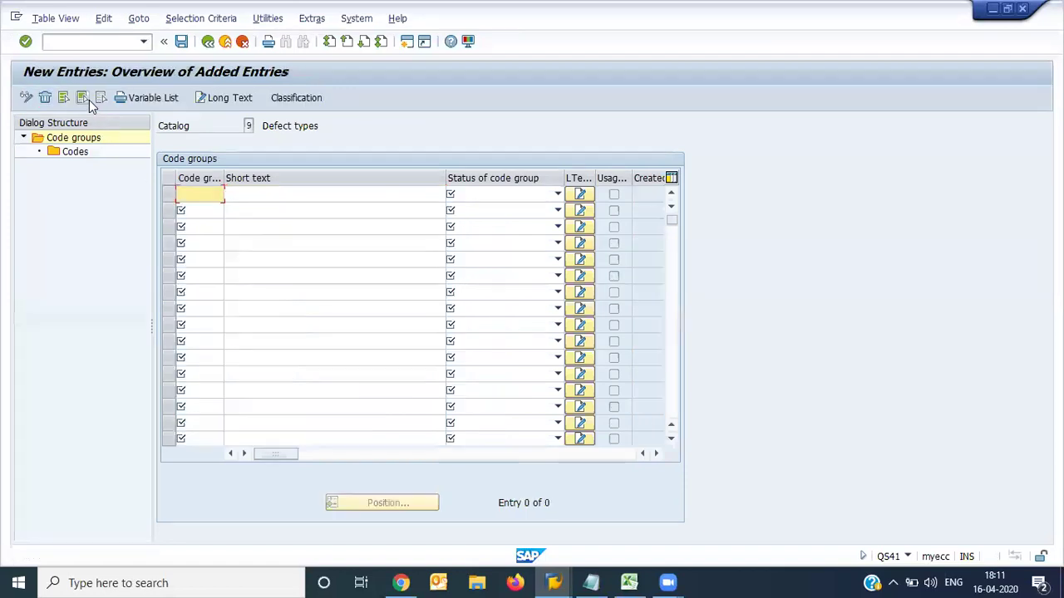
type("Temp")
key("Tab")
type("Temp ")
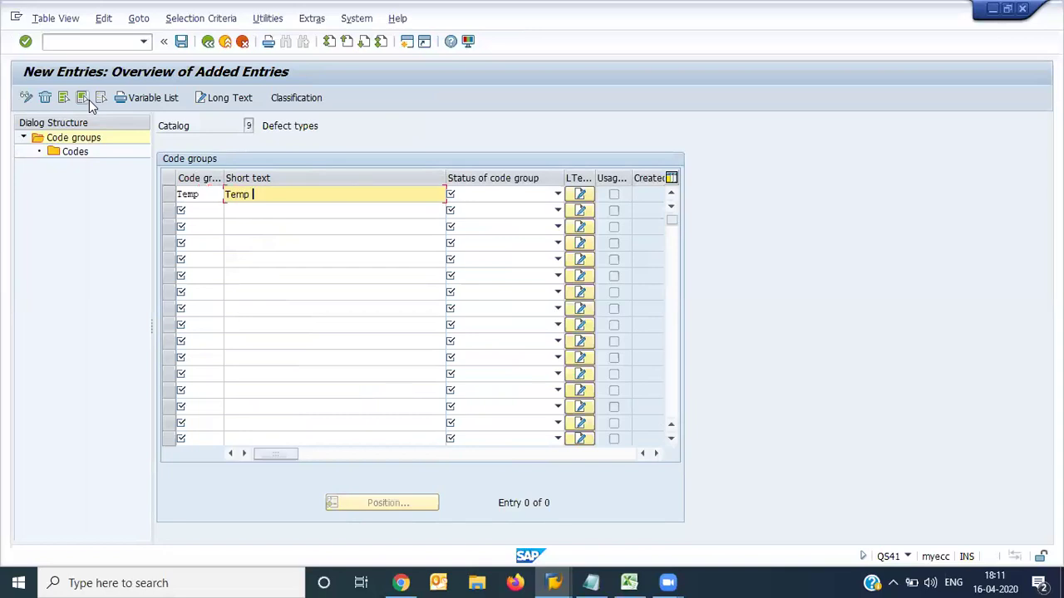
type("Mot")
type("nito")
type("ring")
key("Tab")
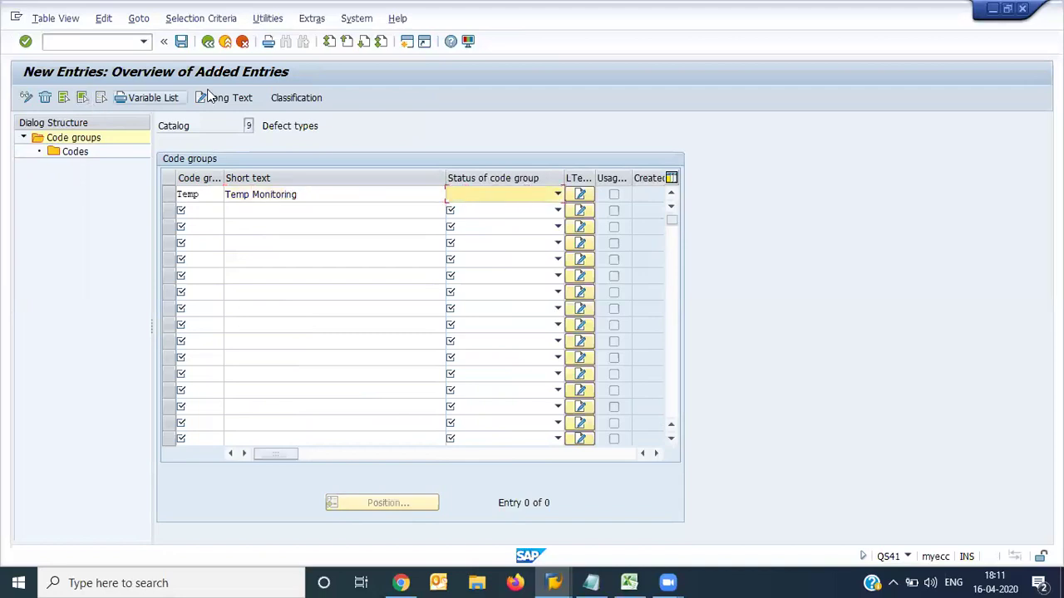
left_click(537, 200)
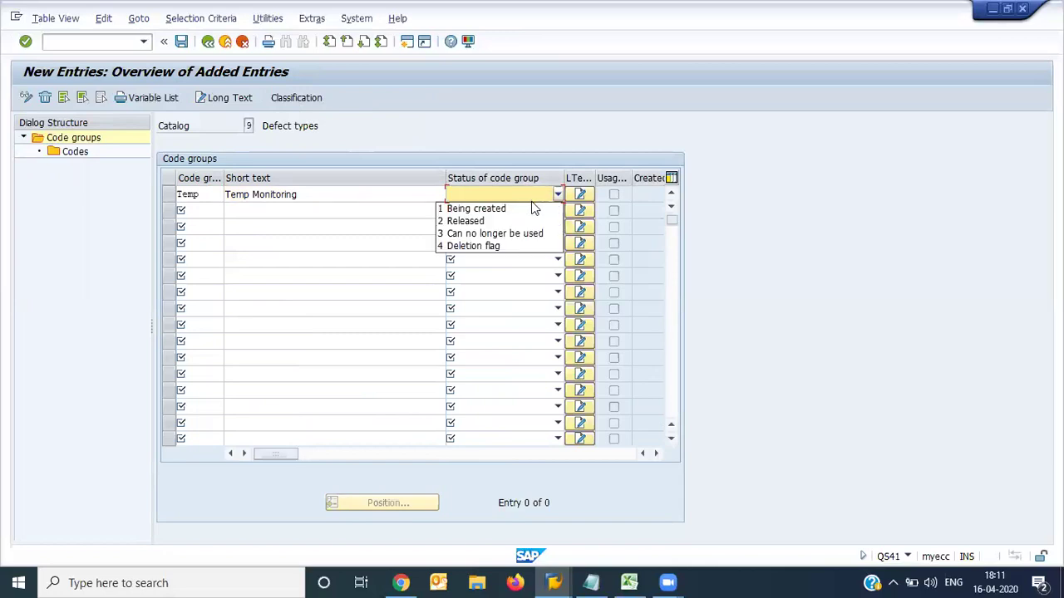
left_click(506, 222)
key("Return")
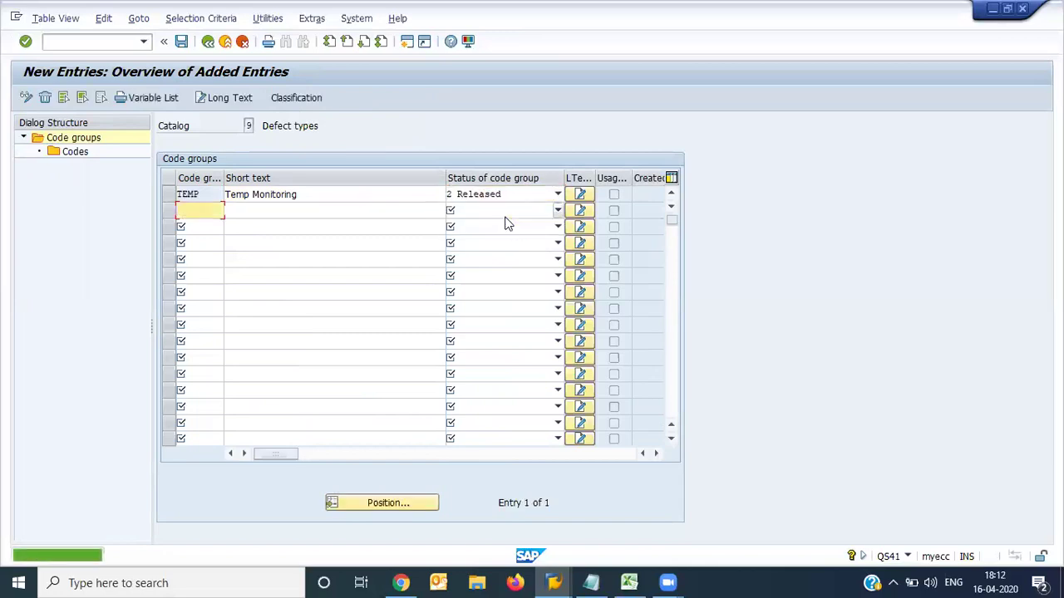
- Open the codes of code group TEMP and add a new code LO with short text "Low Temp"
left_click(169, 195)
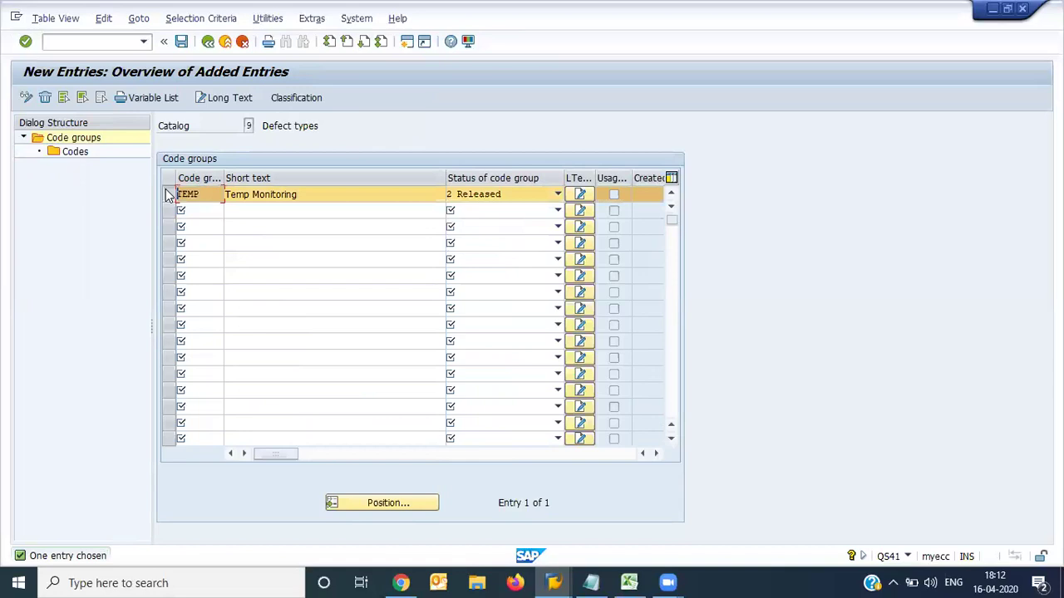
double_click(86, 152)
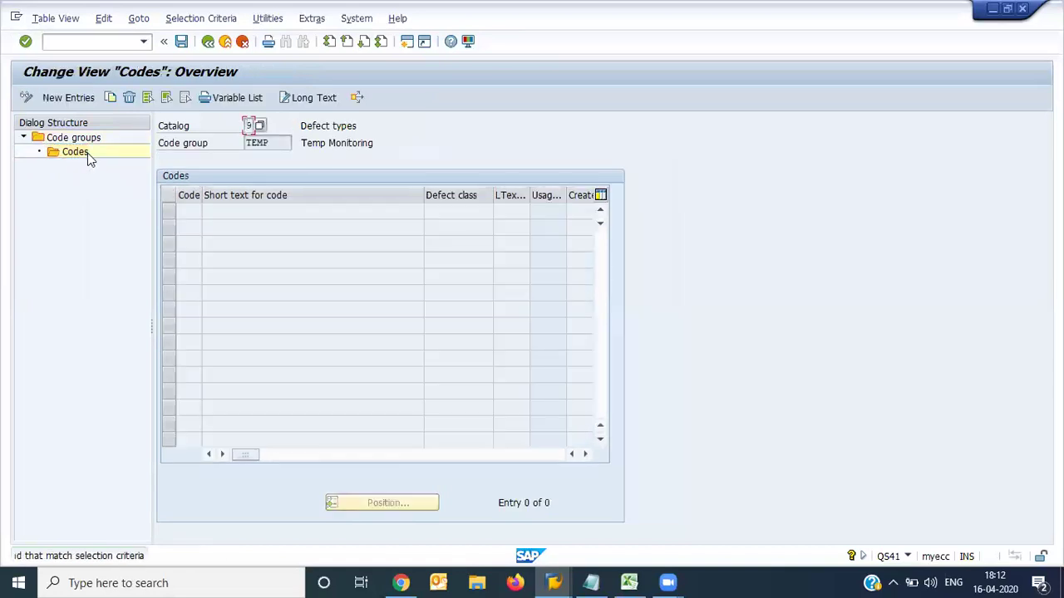
left_click(93, 100)
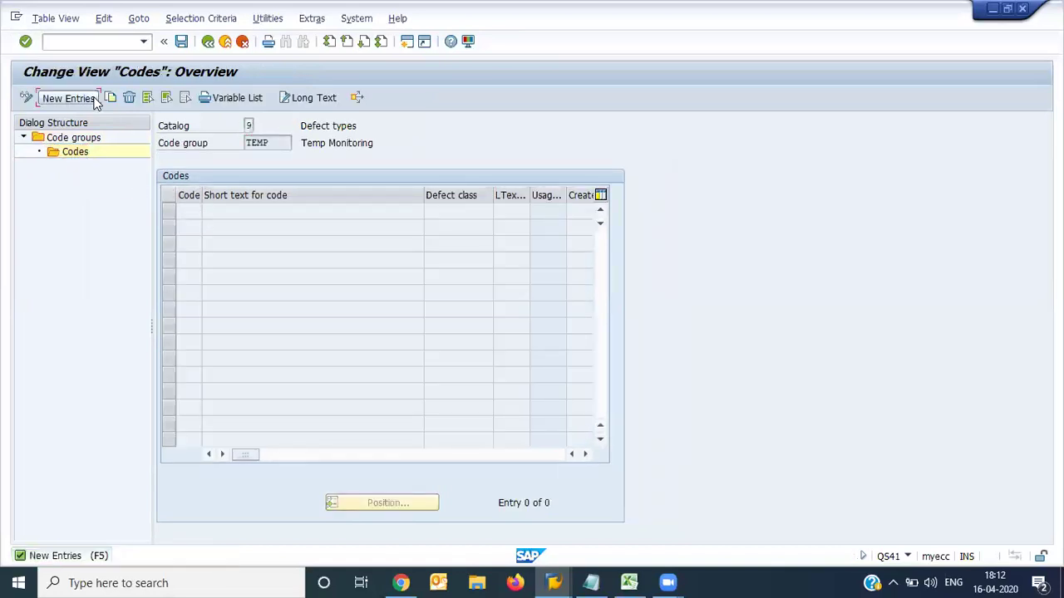
type("LOW")
key("Tab")
type("LOW")
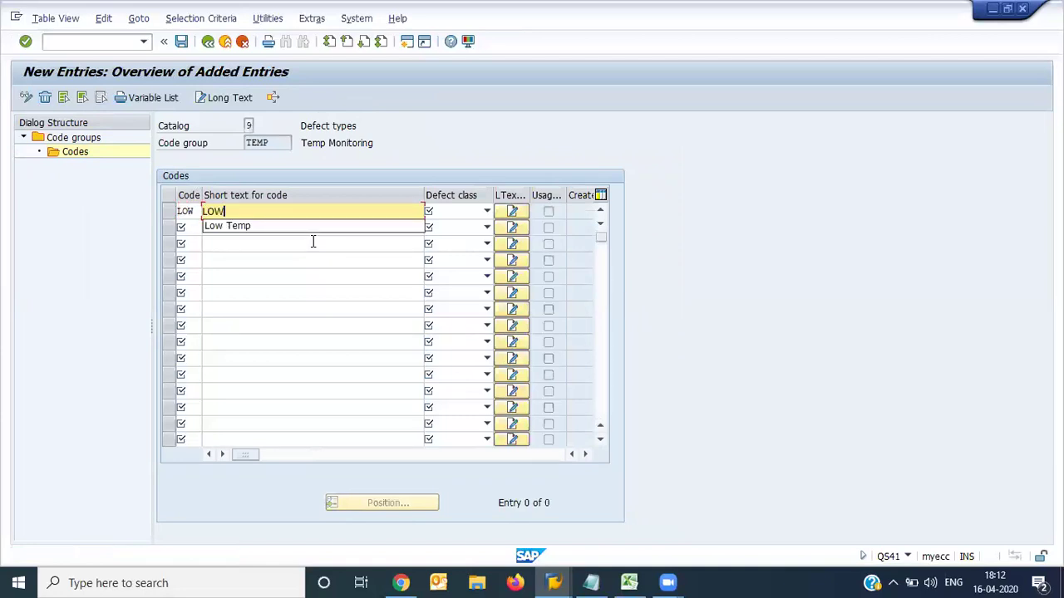
key("Down")
key("Return")
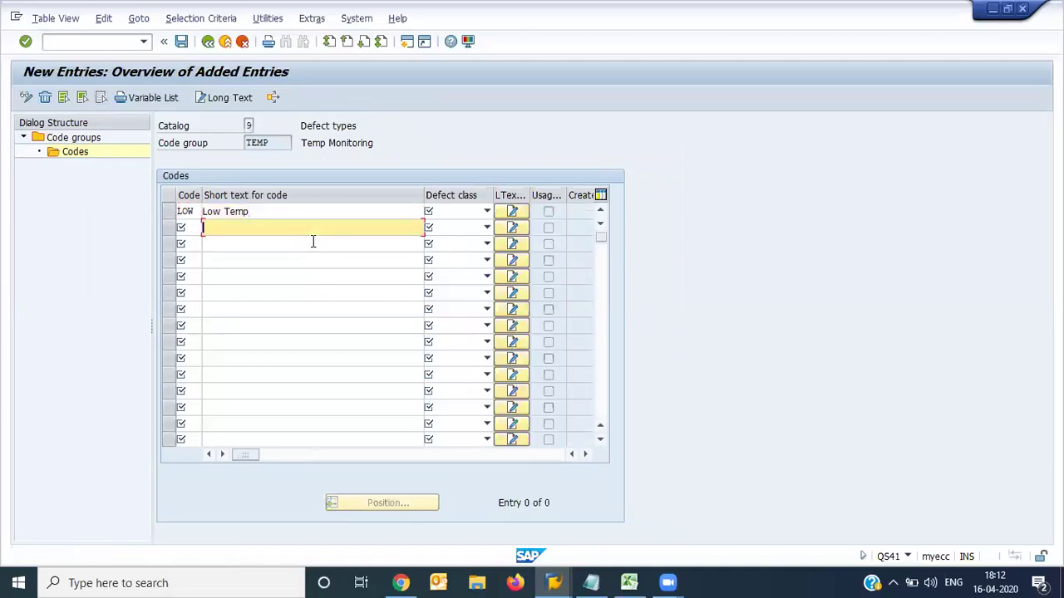
key("shift+Tab")
key("Up")
key("BackSpace")
key("Down")
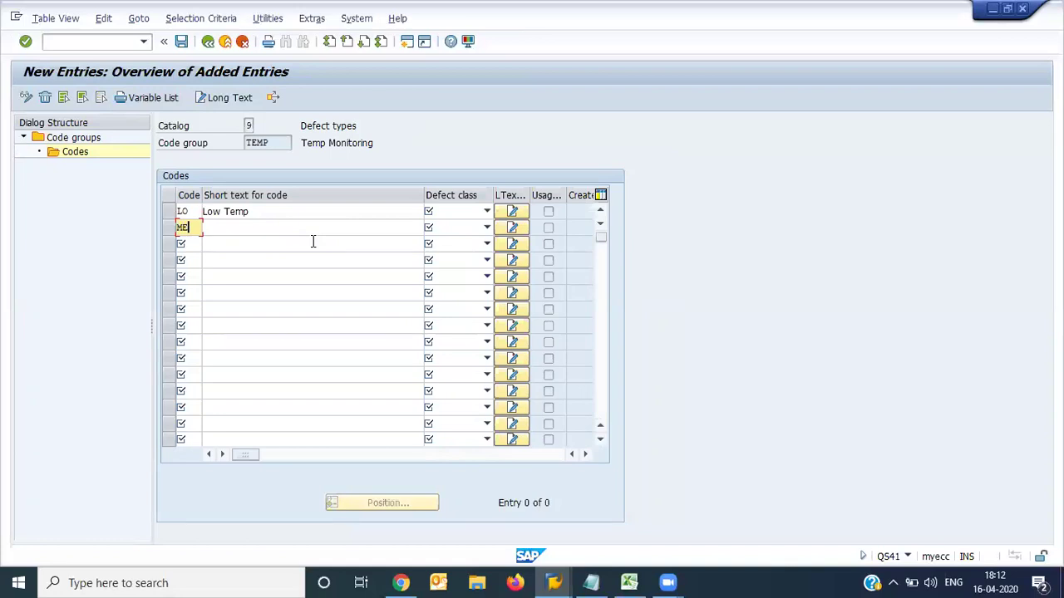
- Add codes ME with short text "Medium" and HG with short text "High" to the TEMP code group
key("Tab")
type("M")
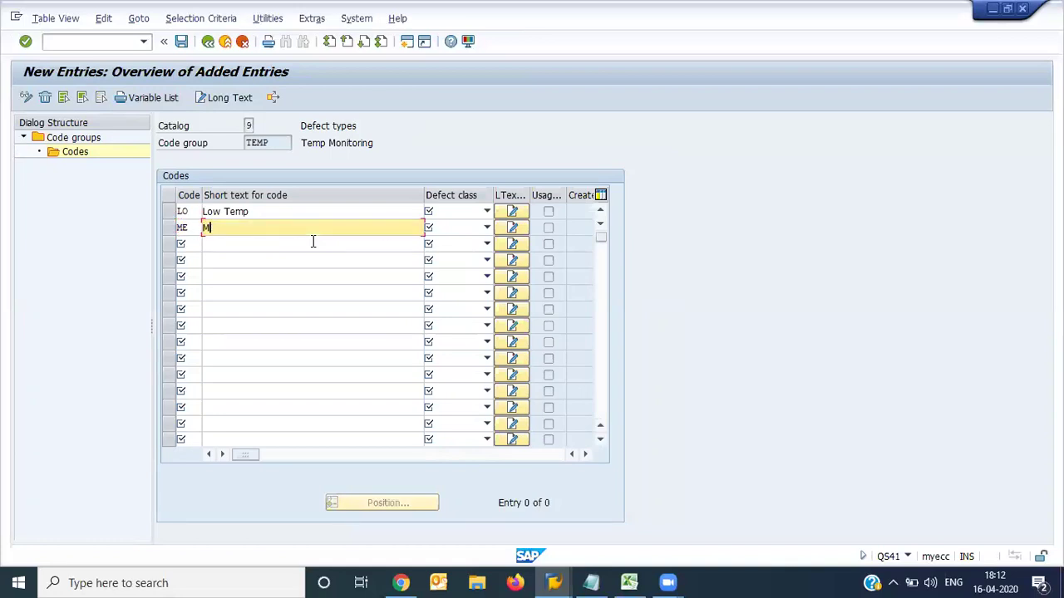
type("Eedium")
key("Down")
key("shift+Tab")
type("HG")
key("Tab")
type("High")
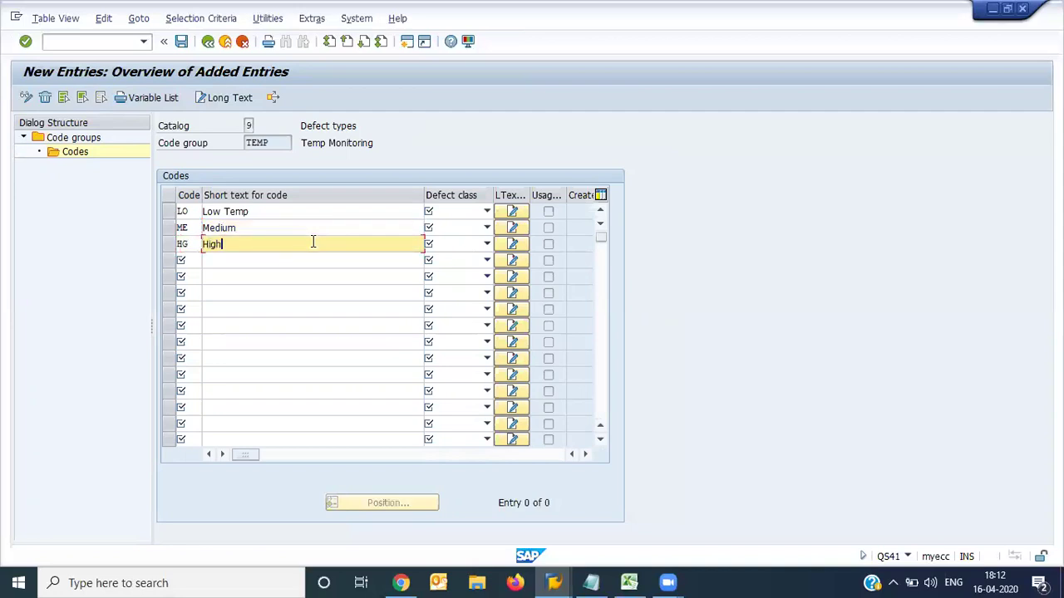
key("Down")
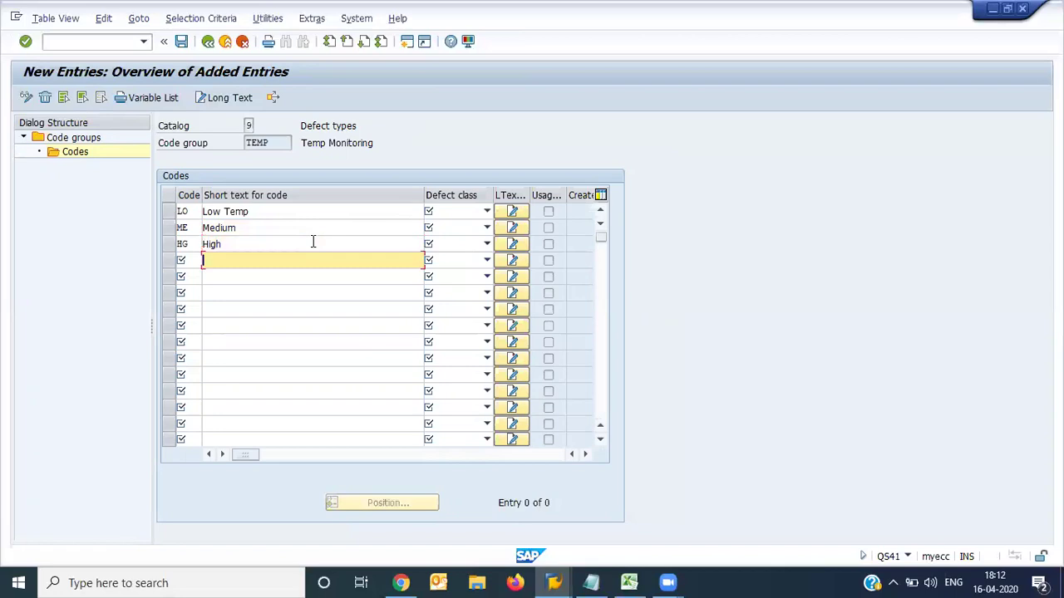
- Add codes VH with short text "Very high" and IS with short text "Immidiate STop" to the TEMP code group
key("shift+Tab")
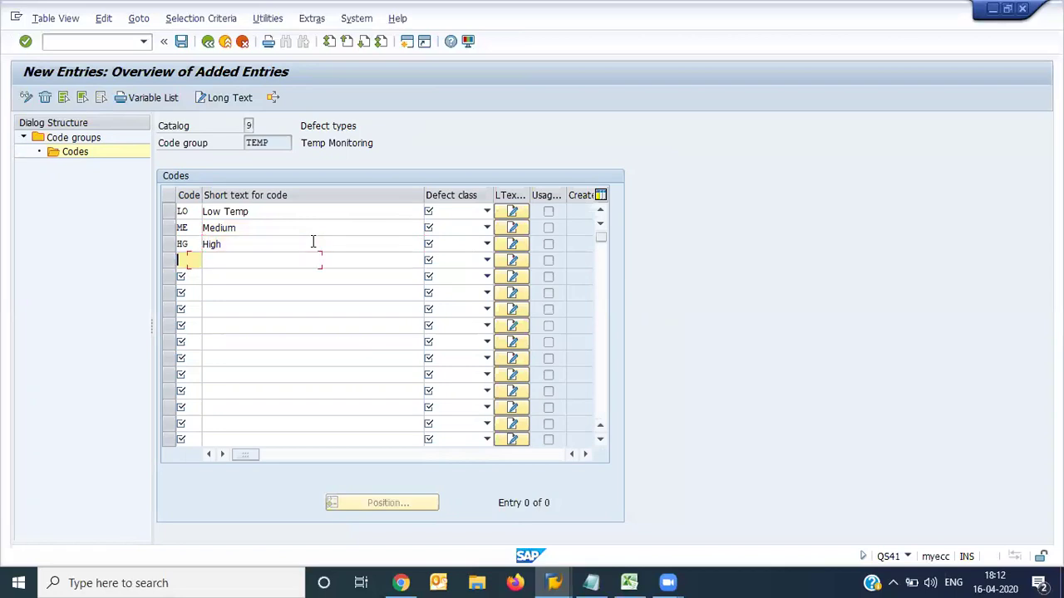
type("VH")
key("Tab")
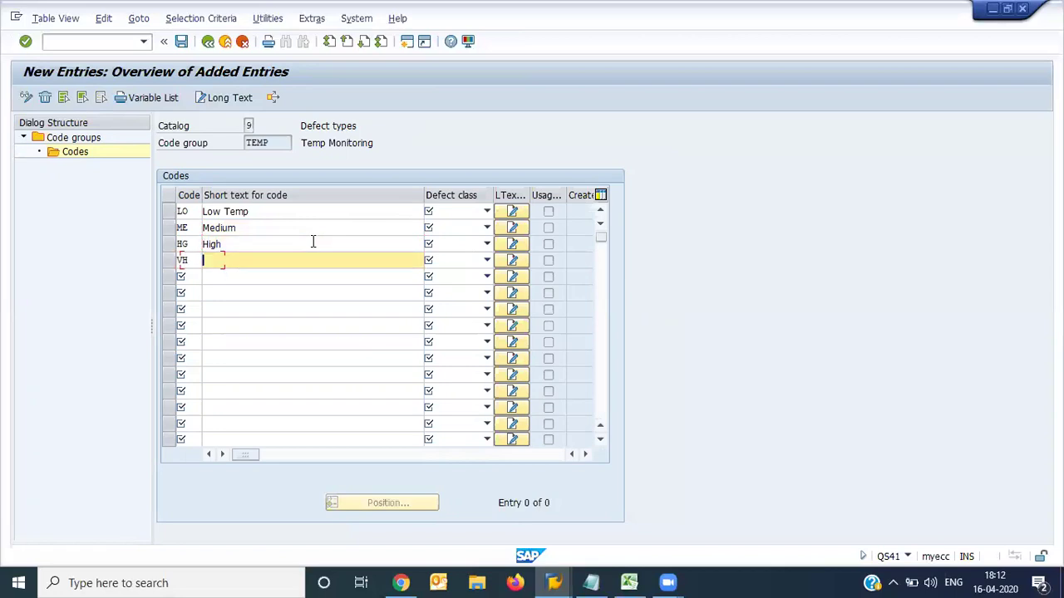
type("Very high")
key("Down")
key("shift+Tab")
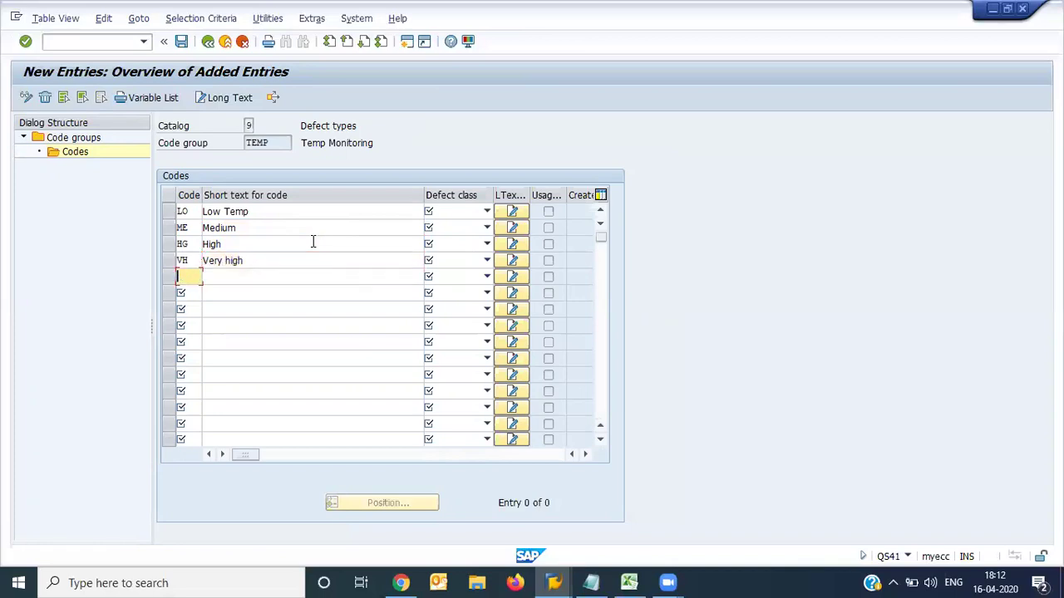
type("IS")
key("Tab")
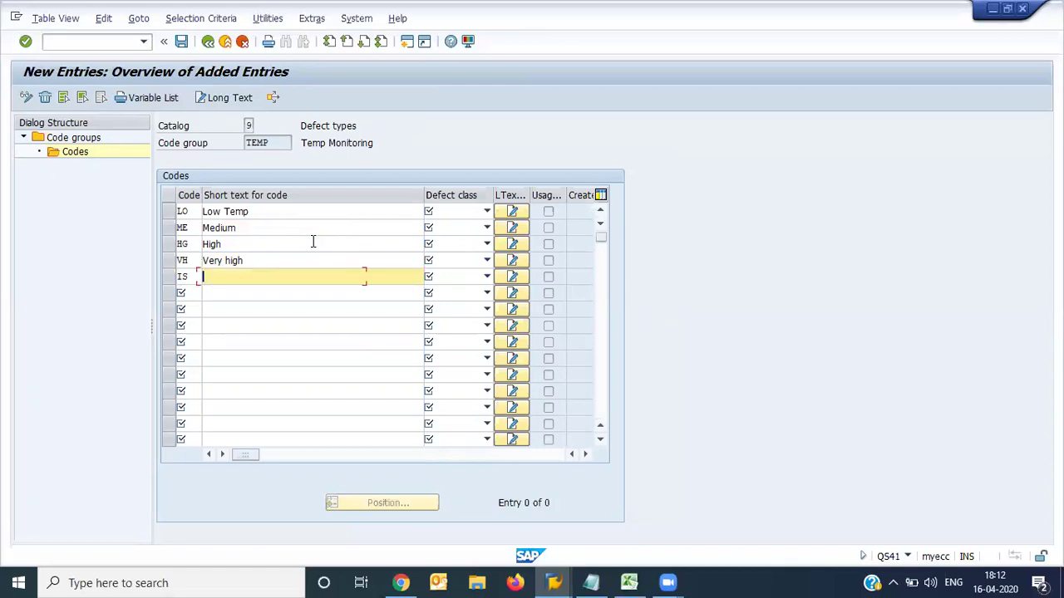
type("Immidiate STop")
key("Return")
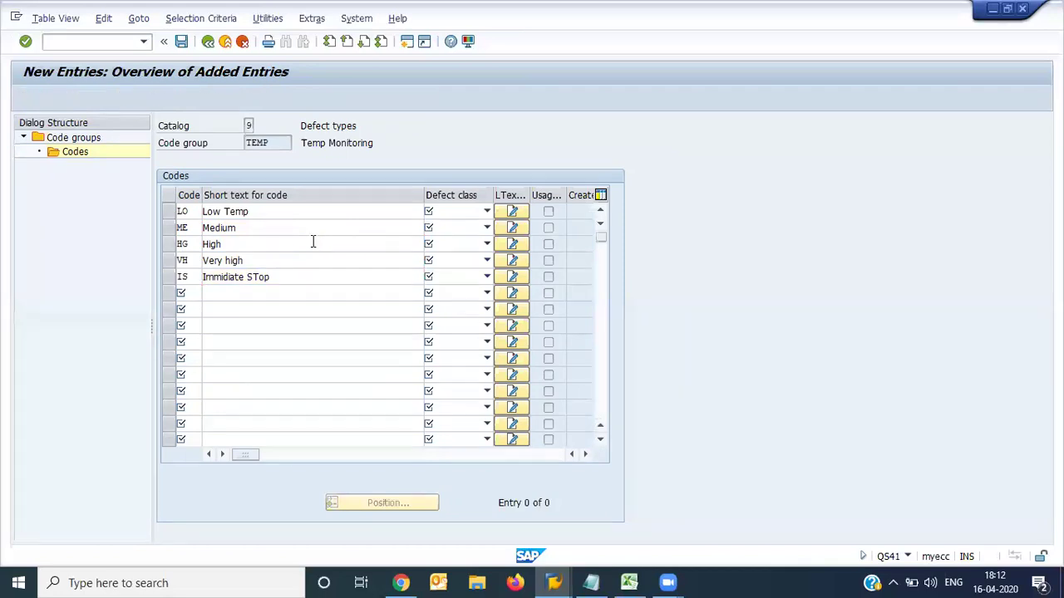
- Set defect class 01 Critical defect for all five TEMP codes and save them under the proposed customizing request
left_click(447, 214)
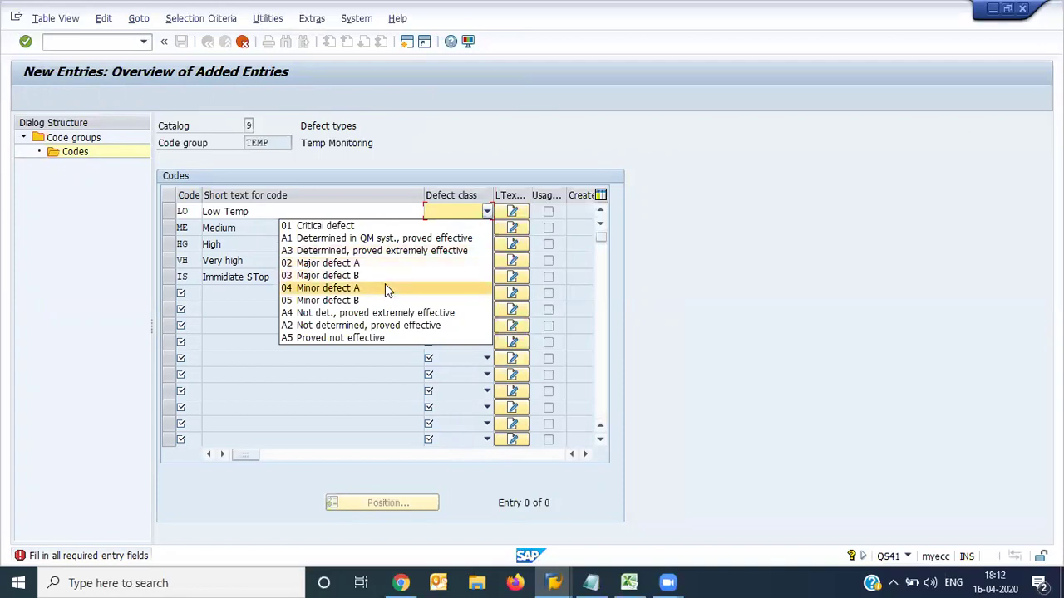
left_click(361, 228)
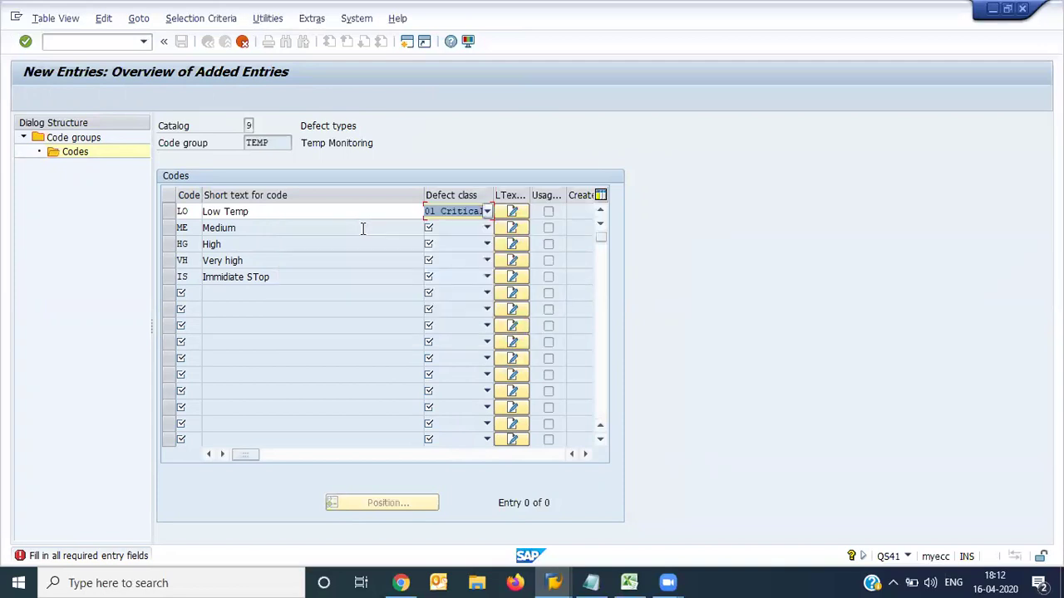
key("Return")
key("Down")
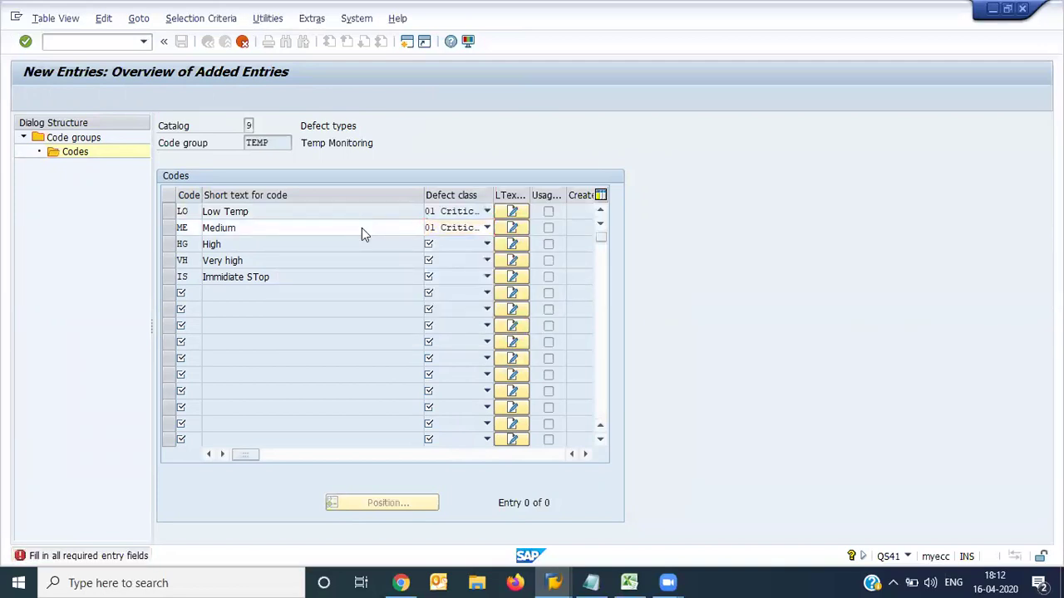
key("Return")
key("Down")
key("Return")
key("Down")
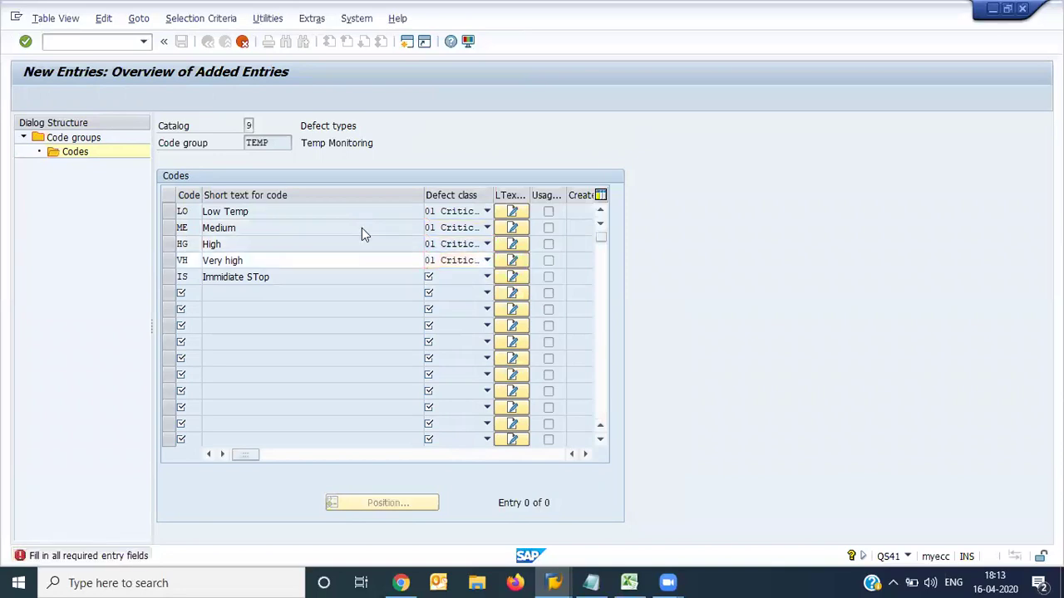
key("Down")
key("Return")
key("Return")
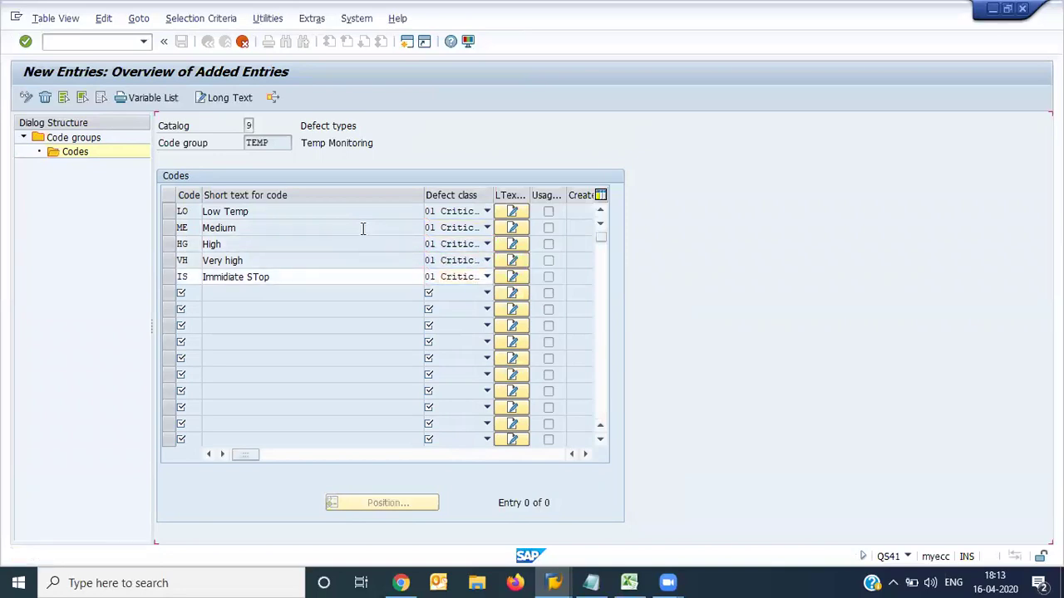
key("ctrl+s")
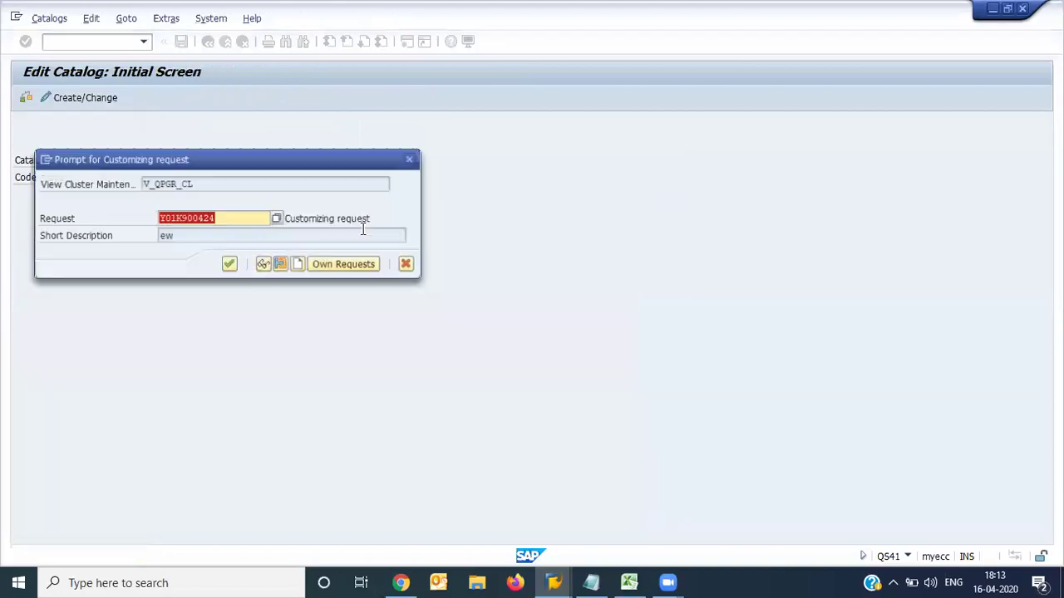
key("Return")
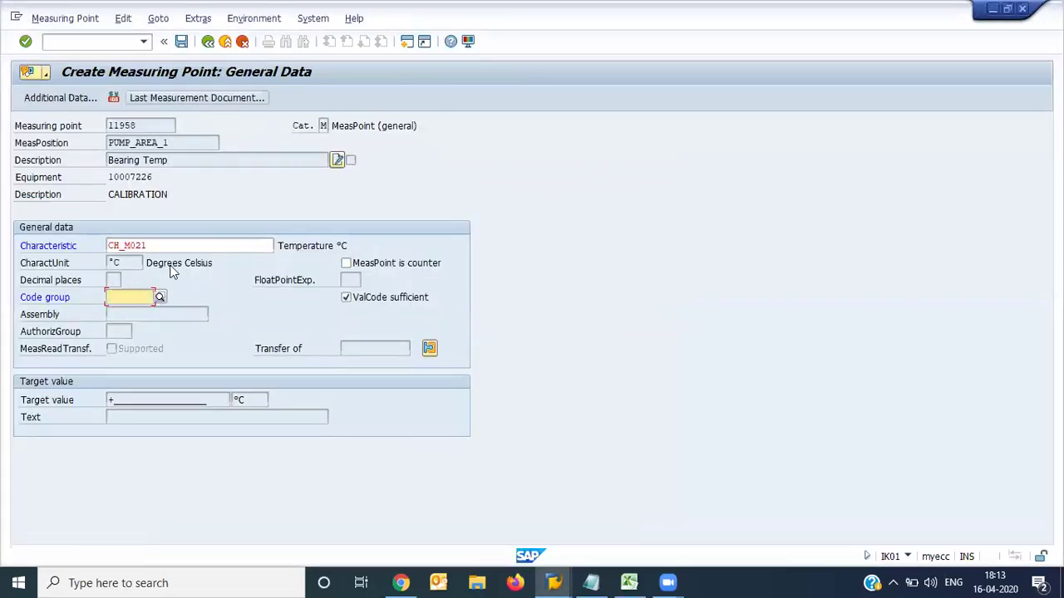
- Reapply ValCode sufficient on the Bearing Temp measuring point and look for TEMP among the selectable code groups
left_click(378, 306)
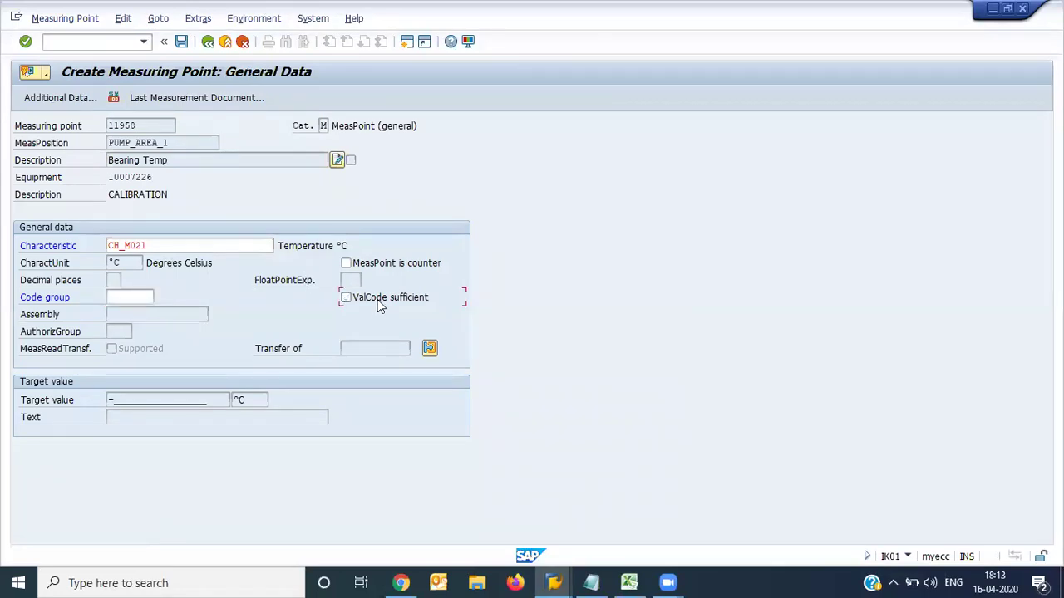
key("Return")
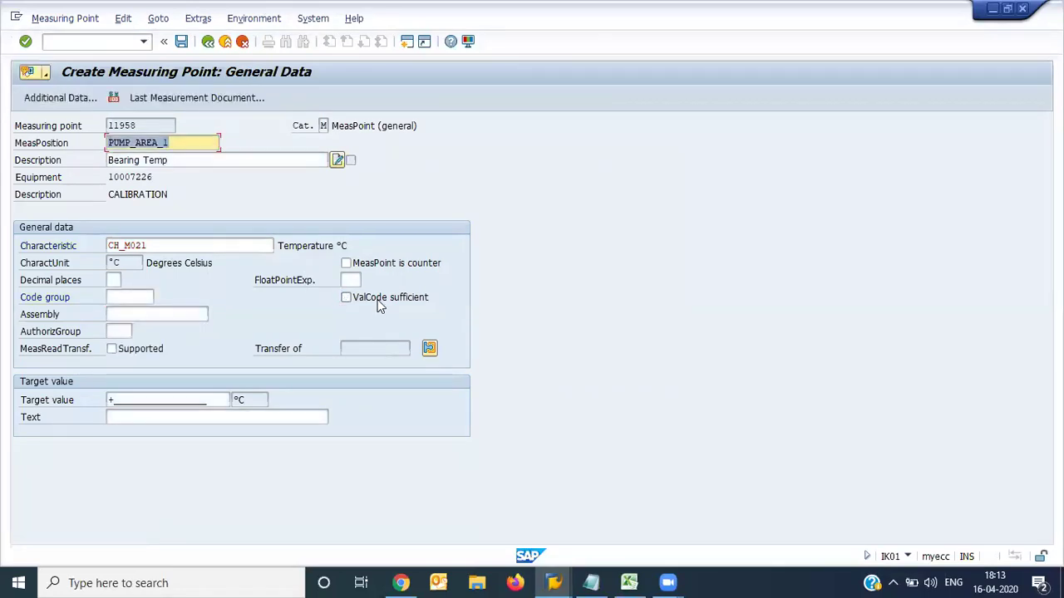
left_click(378, 305)
key("Return")
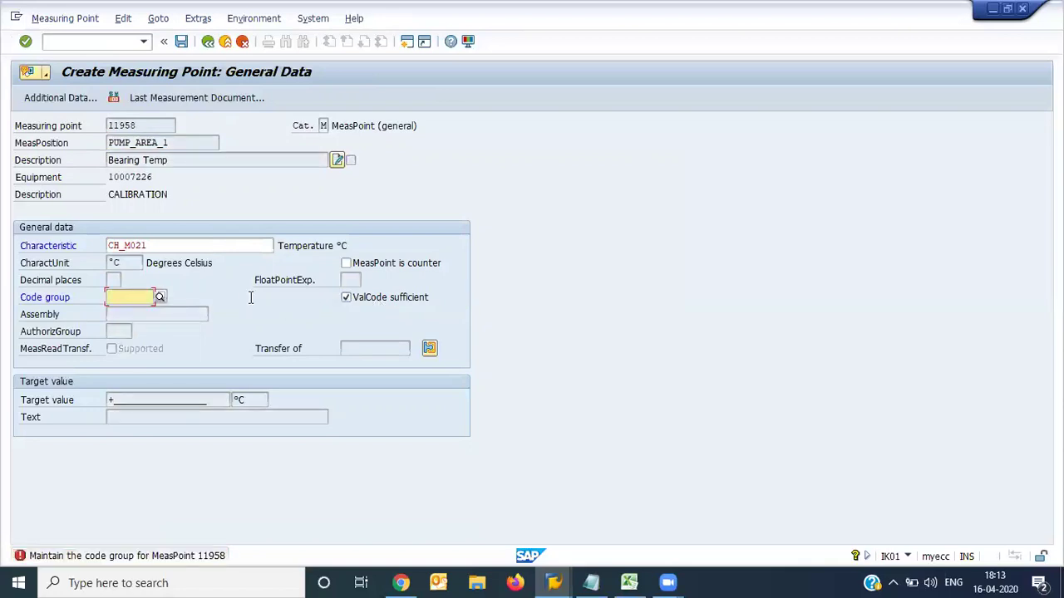
left_click(160, 298)
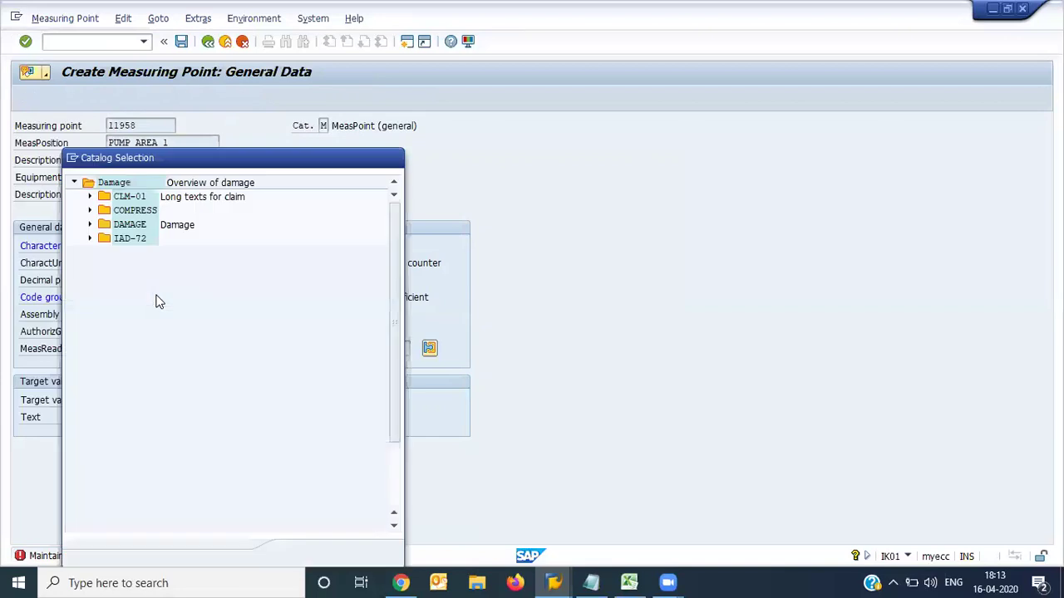
left_click(193, 341)
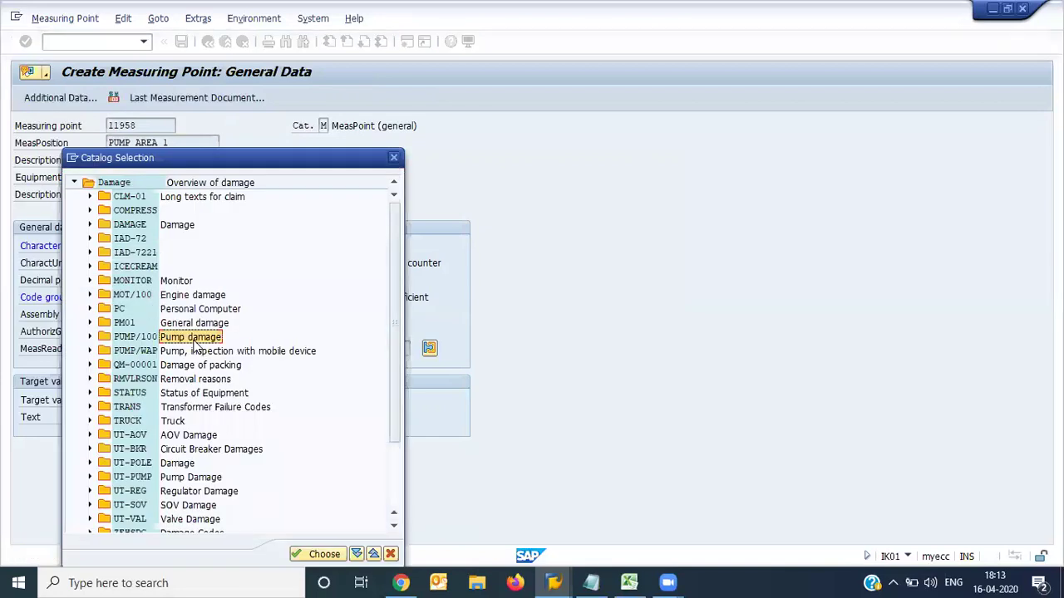
key("End")
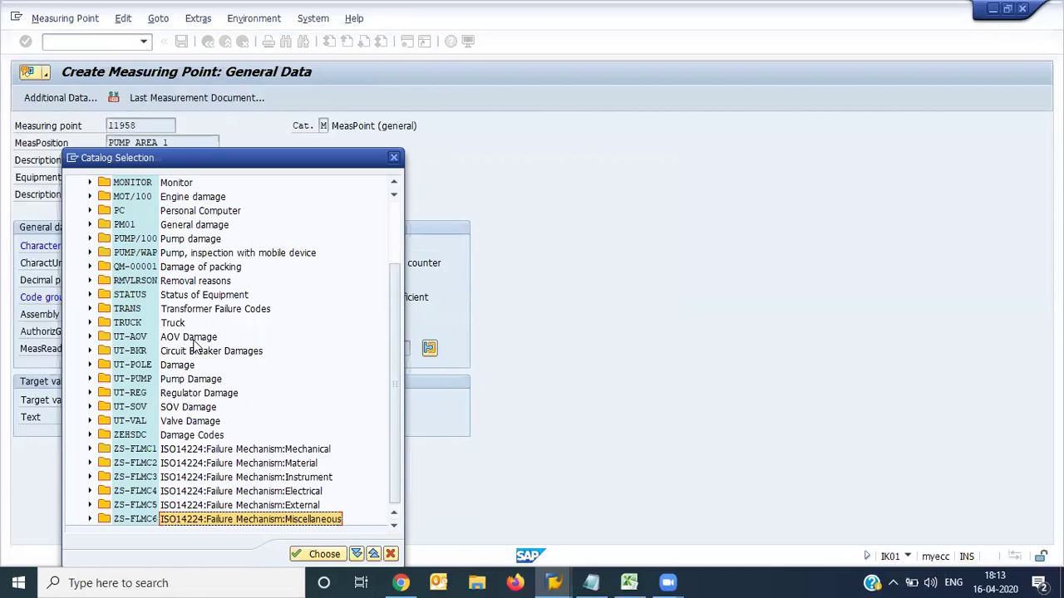
- Discard the unfinished measuring point and start creating a new one for the same equipment
key("F12")
key("F12")
left_click(232, 324)
key("Return")
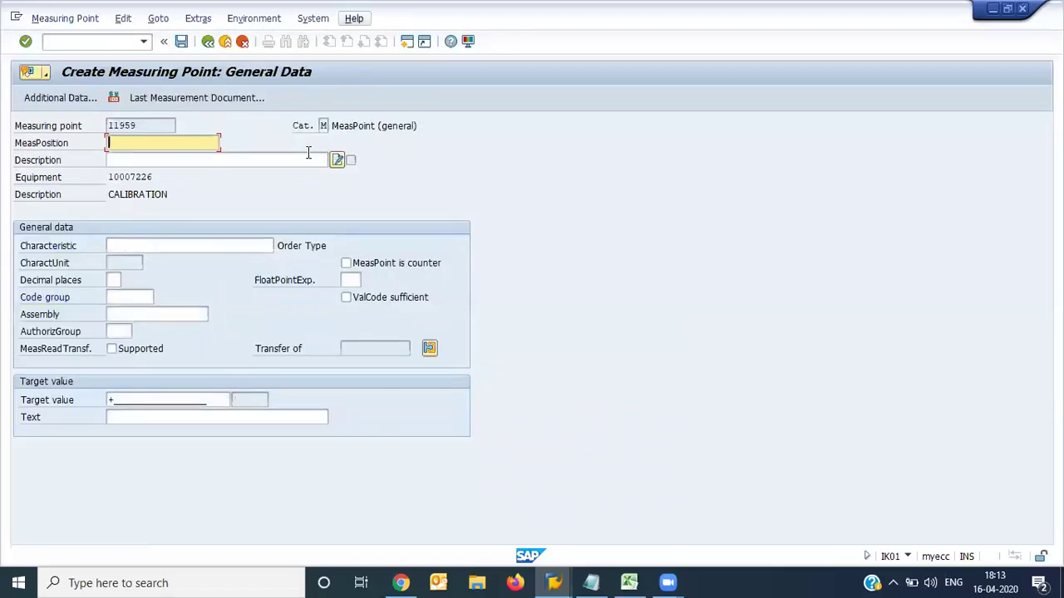
- Set the new measuring point's position to PUMP_AREA_1 and its description to "Bearing Temp", accepting the position entry
left_click(137, 146)
key("Down")
key("Return")
key("Tab")
key("Down")
key("Down")
key("Return")
key("Return")
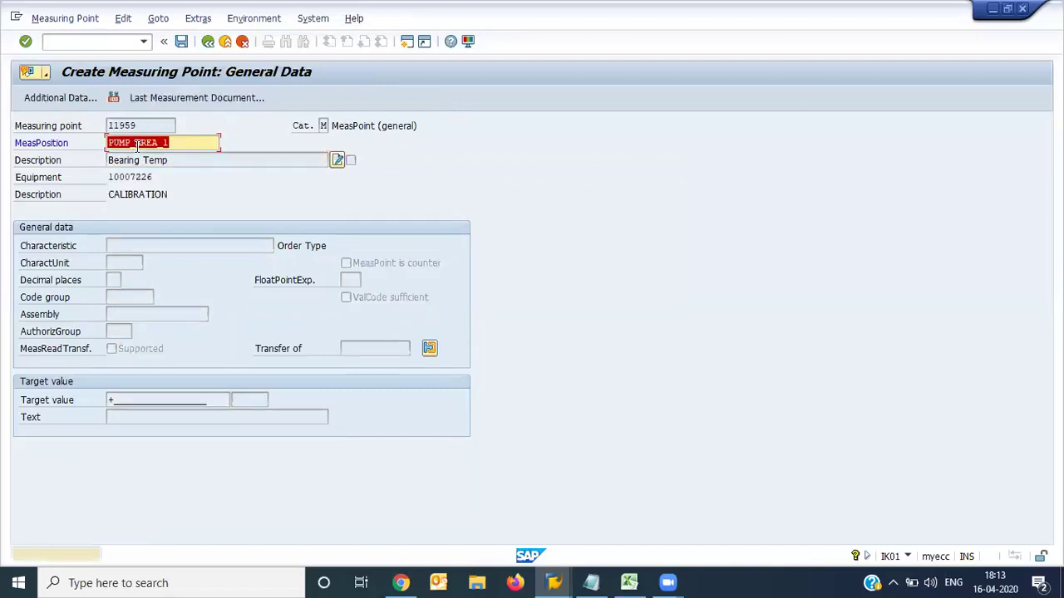
key("Return")
- Assign characteristic CH_M021 to the restarted measuring point and enable ValCode sufficient
key("Down")
key("Return")
key("Return")
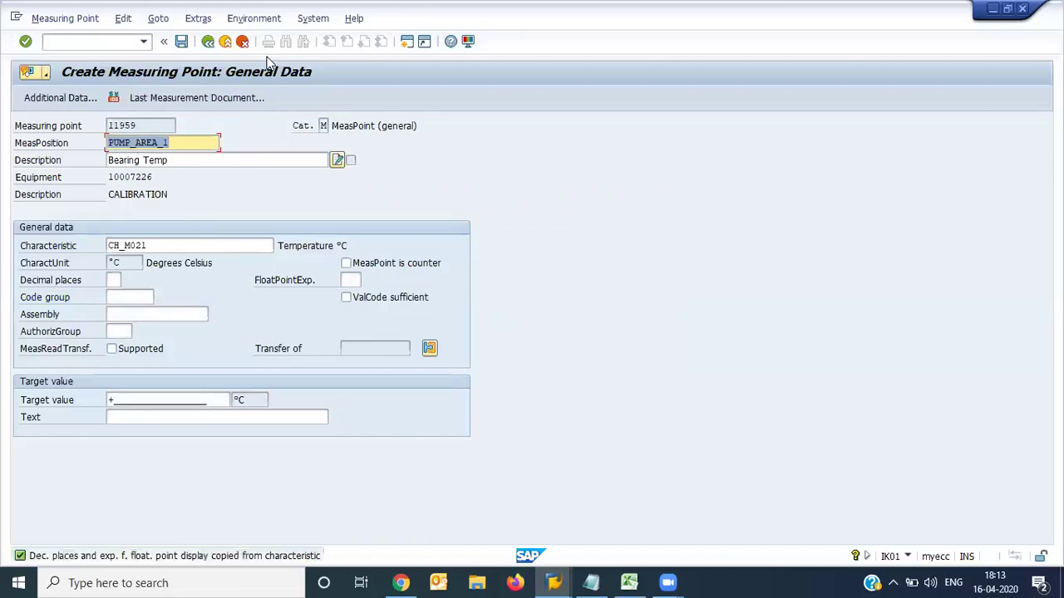
left_click(410, 299)
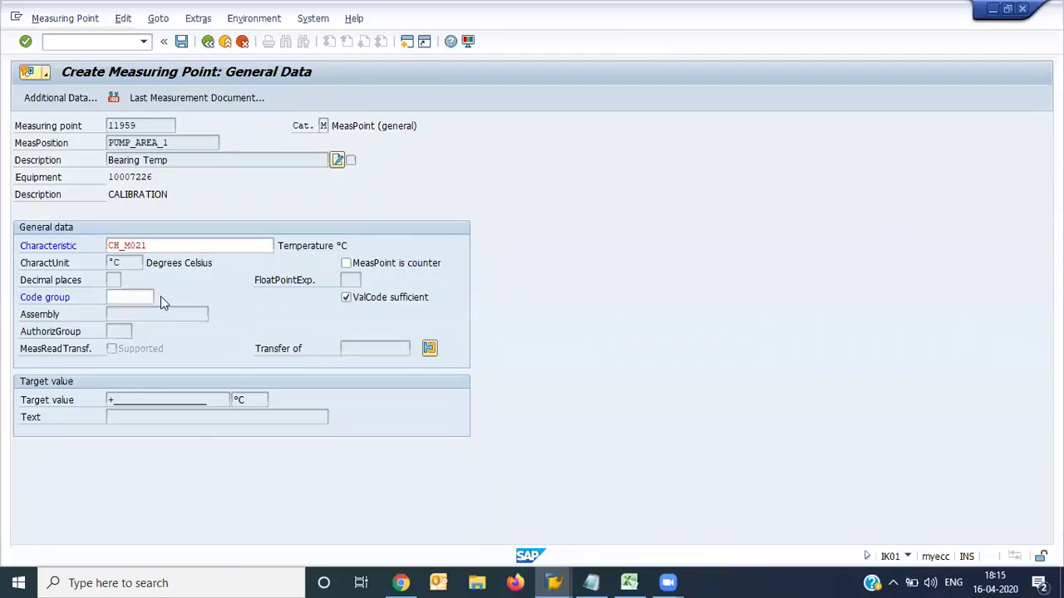
- Check the measuring point's selectable code groups for TEMP, and reload all code groups of catalog A in the QS41 session
left_click(160, 297)
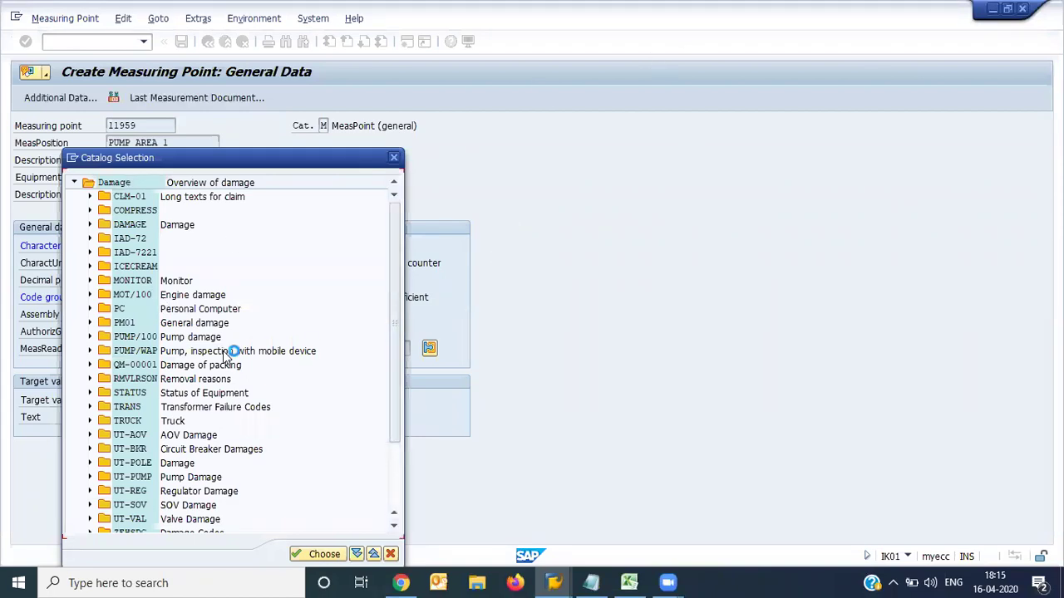
left_click(393, 158)
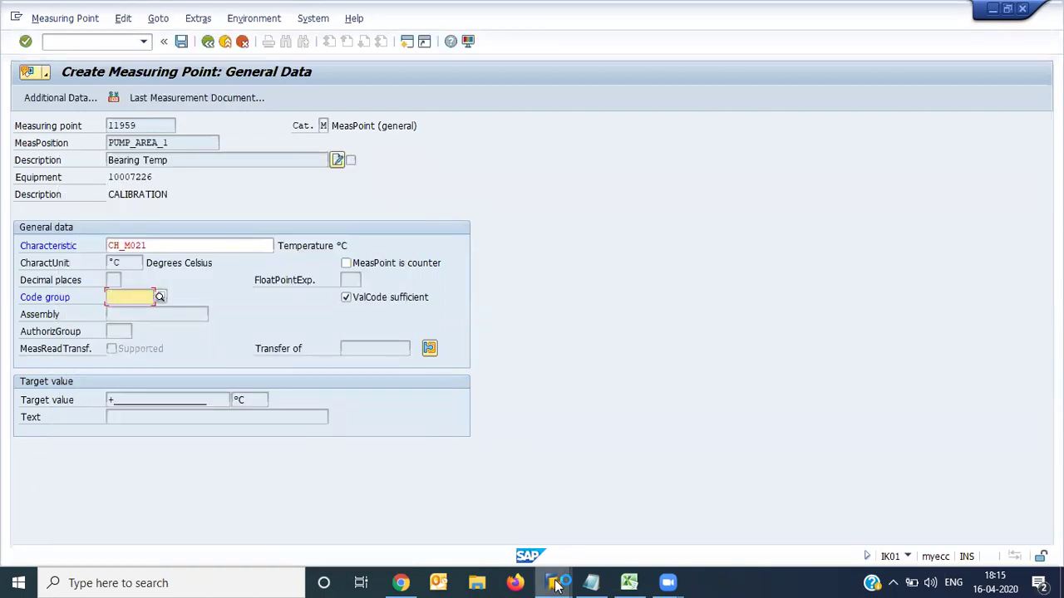
mouse_move(552, 582)
left_click(678, 502)
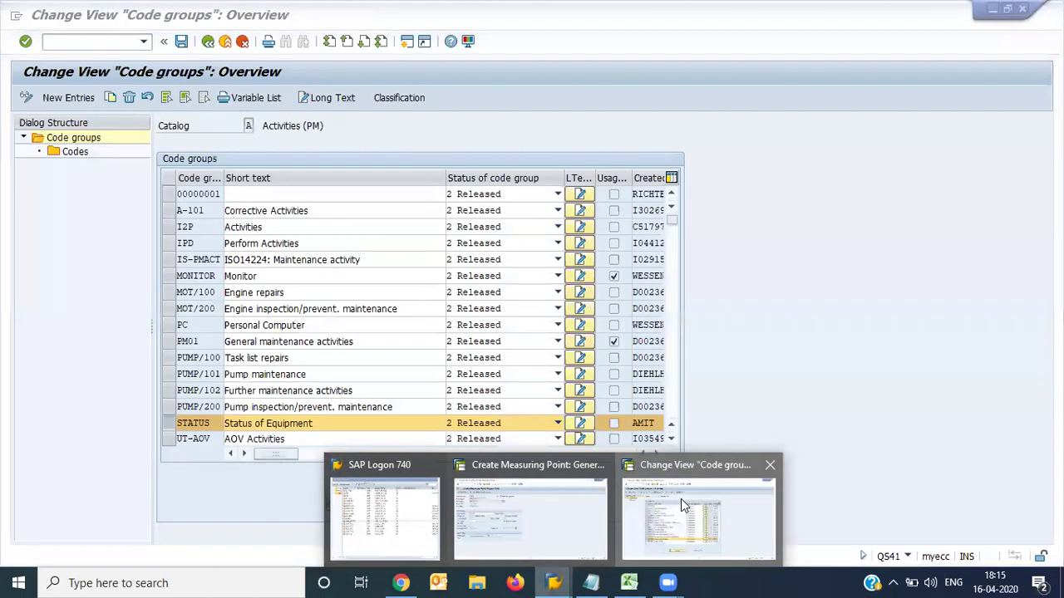
left_click(224, 43)
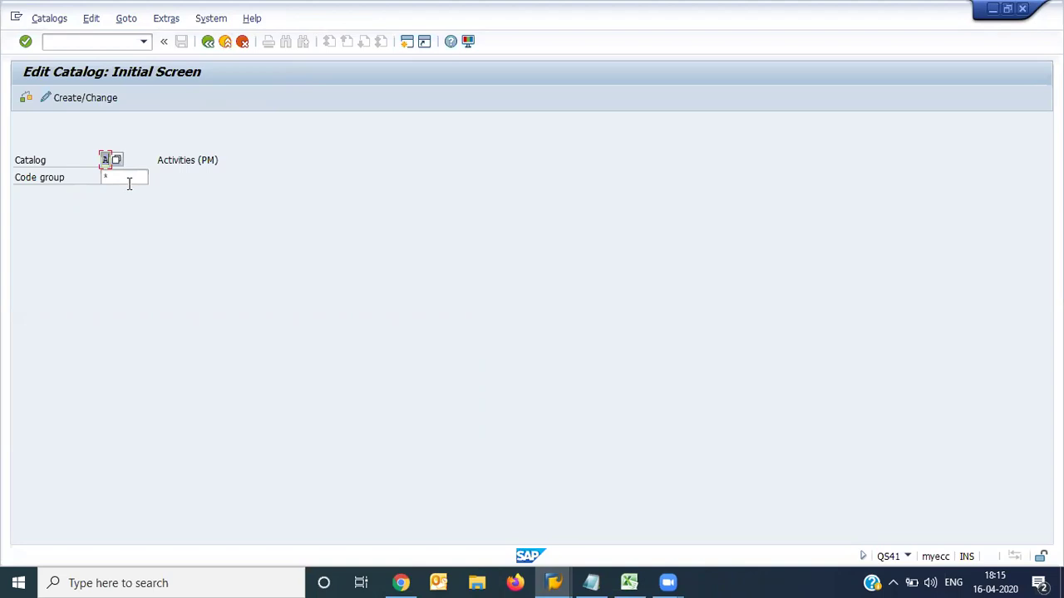
left_click(129, 183)
key("Return")
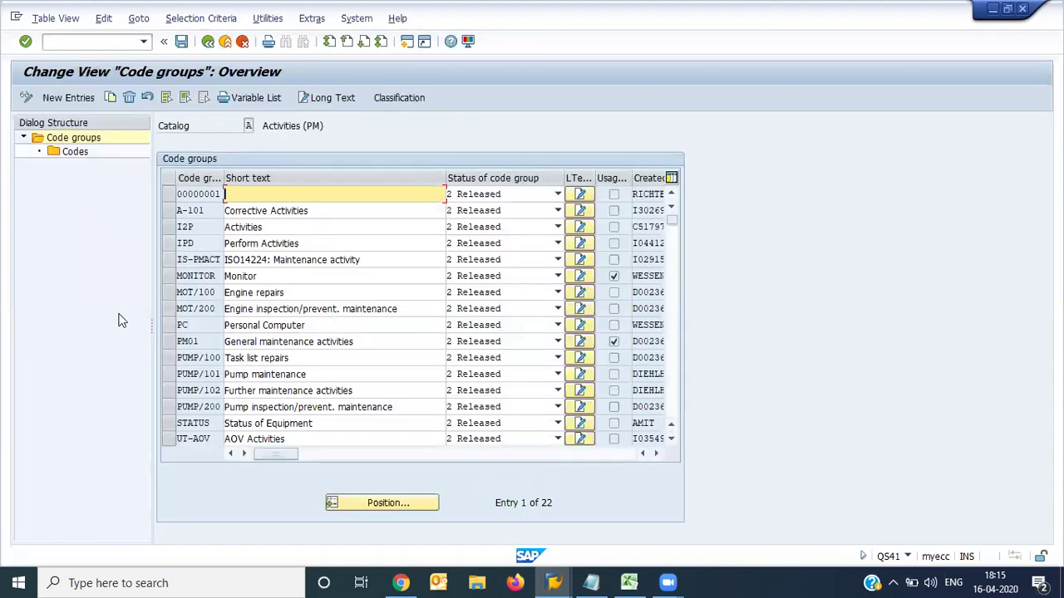
- Add a new code group "Temp" with short text "Temp Monitoring" and status 2 Released
left_click(73, 97)
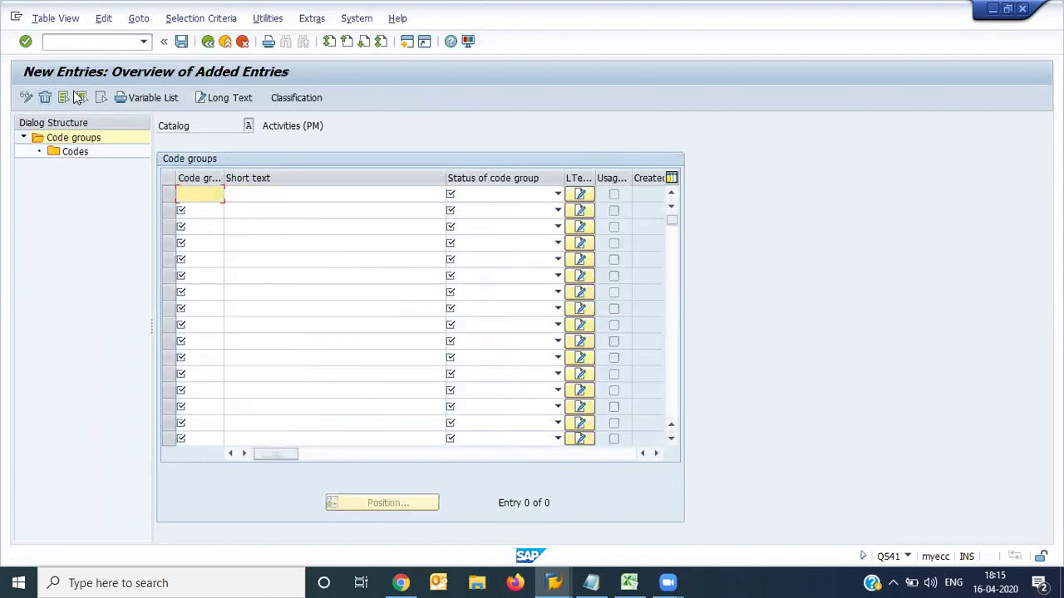
type("Temp")
key("Tab")
type("Temp Monitoring")
key("Tab")
key("Down")
key("Down")
key("Return")
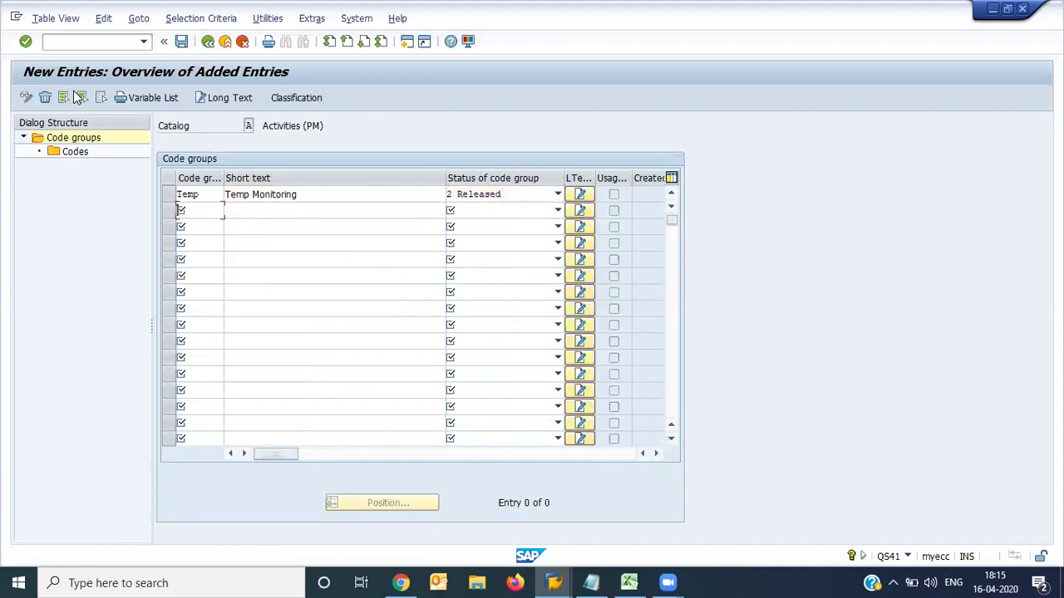
- Go to the codes of the TEMP code group and add code LO with short text "Low Temp"
left_click(169, 194)
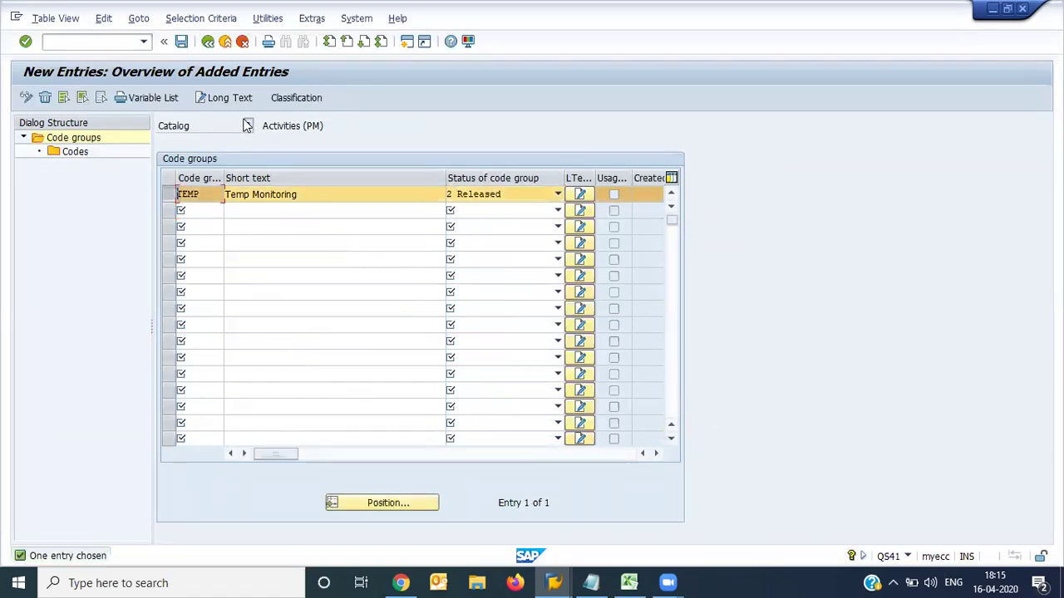
double_click(75, 152)
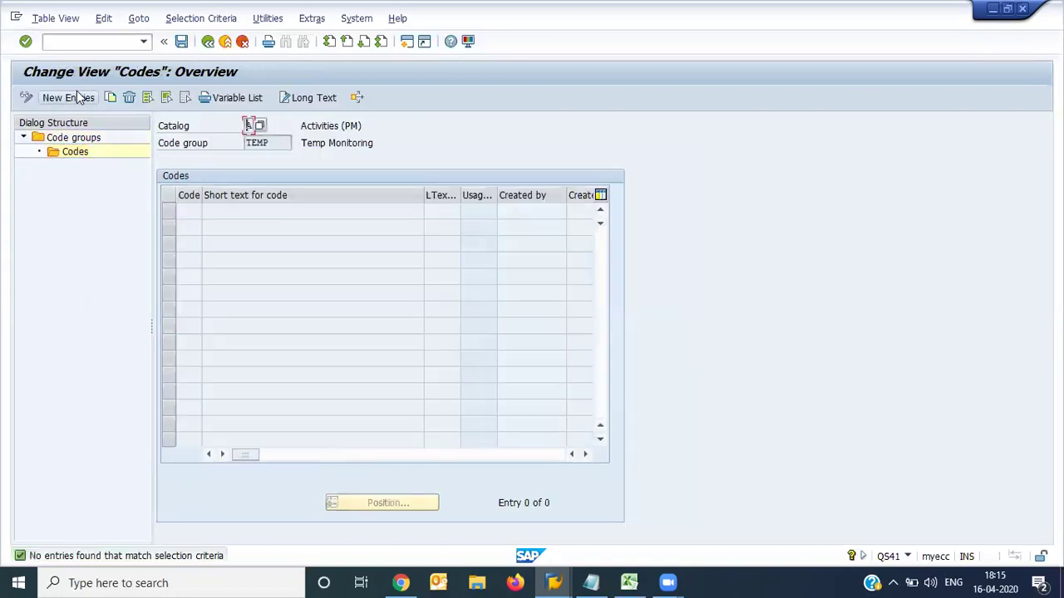
left_click(81, 97)
key("BackSpace")
key("Down")
key("Down")
key("Down")
key("Down")
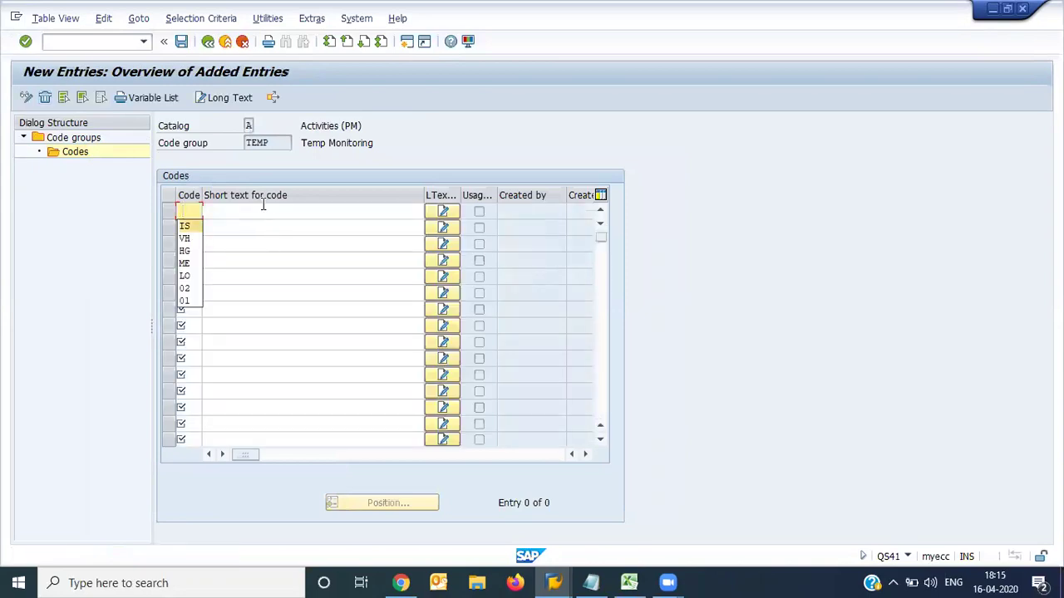
key("Down")
key("Return")
key("Tab")
key("BackSpace")
key("Down")
key("Down")
key("Down")
key("Down")
key("Down")
key("Return")
key("Down")
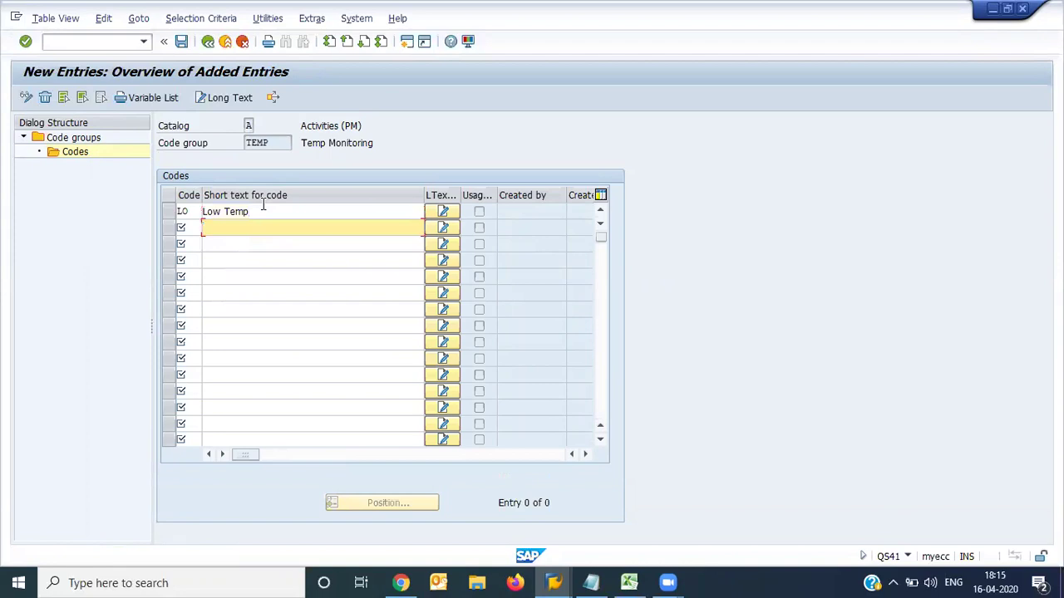
- Add code ME with short text "Medium" to the TEMP code group
key("shift+Tab")
key("BackSpace")
key("Down")
key("Down")
key("Down")
key("Down")
key("Return")
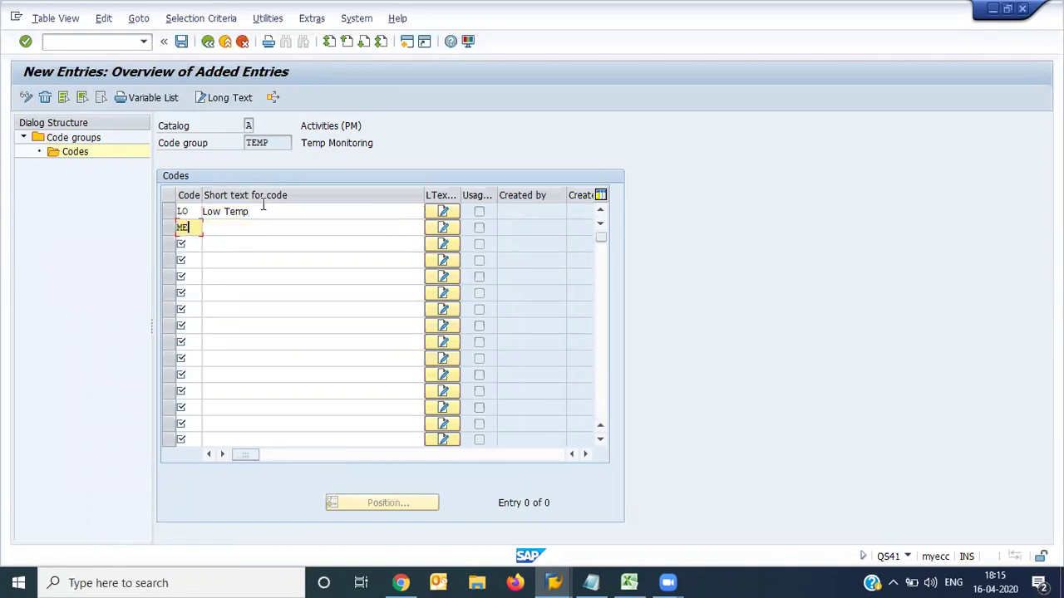
key("Tab")
key("BackSpace")
key("Down")
key("Down")
key("Down")
key("Down")
key("Return")
key("Down")
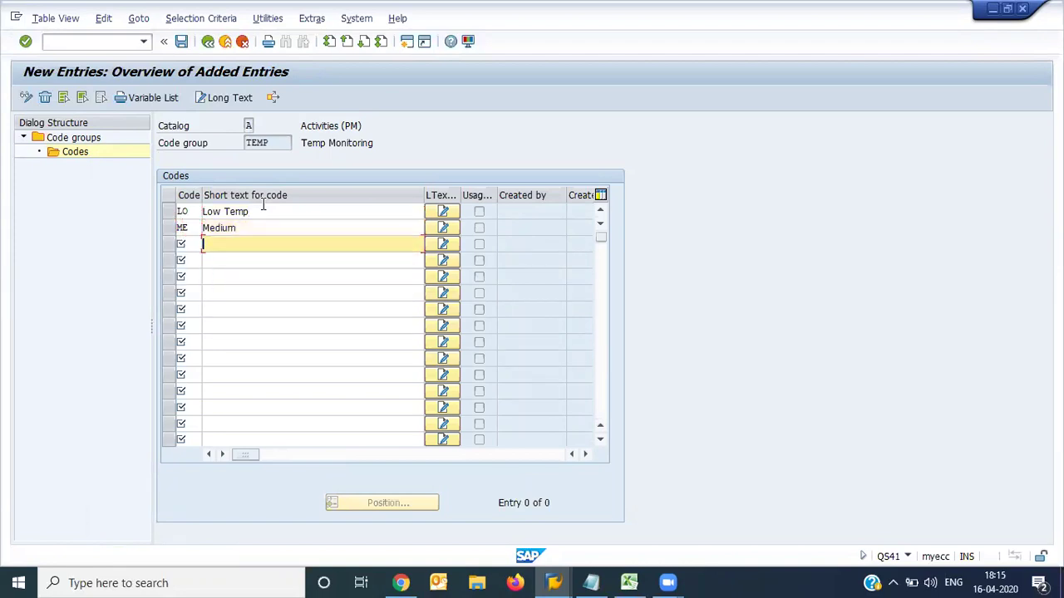
- Add code HG with short text "High" to the TEMP code group
key("shift+Tab")
key("BackSpace")
key("Down")
key("Down")
key("Down")
key("Return")
key("Tab")
key("BackSpace")
key("Down")
key("Down")
key("Down")
key("Return")
- Add code VH with short text "Very high" to the TEMP code group
key("Down")
key("BackSpace")
key("Down")
key("Down")
key("Return")
key("shift+Tab")
key("BackSpace")
key("Down")
key("Down")
key("Return")
- Add code IS with short text "Immidiate STop" to the TEMP code group
key("Down")
key("BackSpace")
key("Down")
key("Return")
key("Tab")
key("BackSpace")
key("Down")
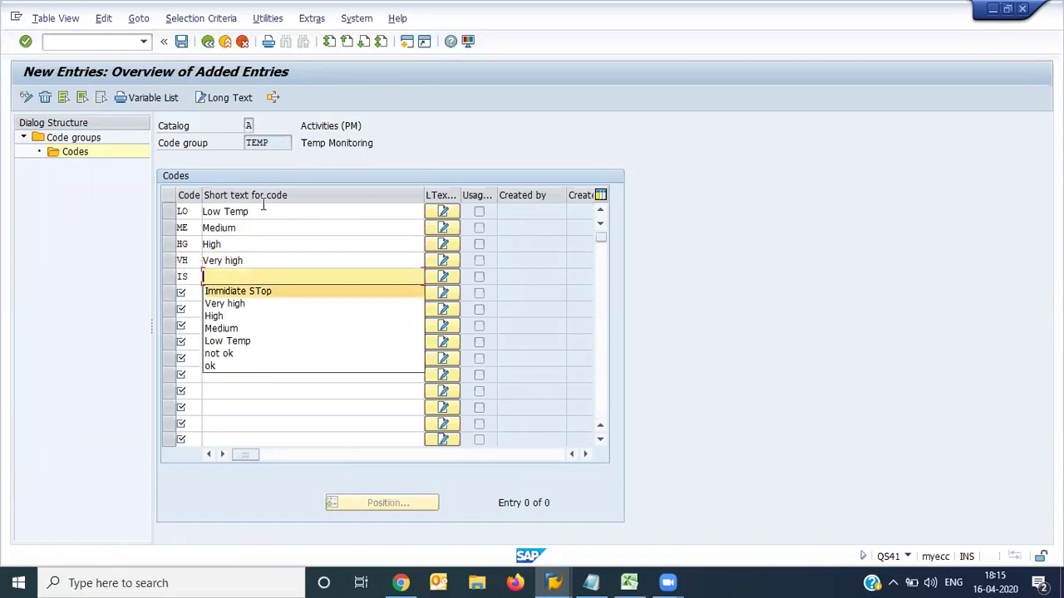
key("Return")
key("Return")
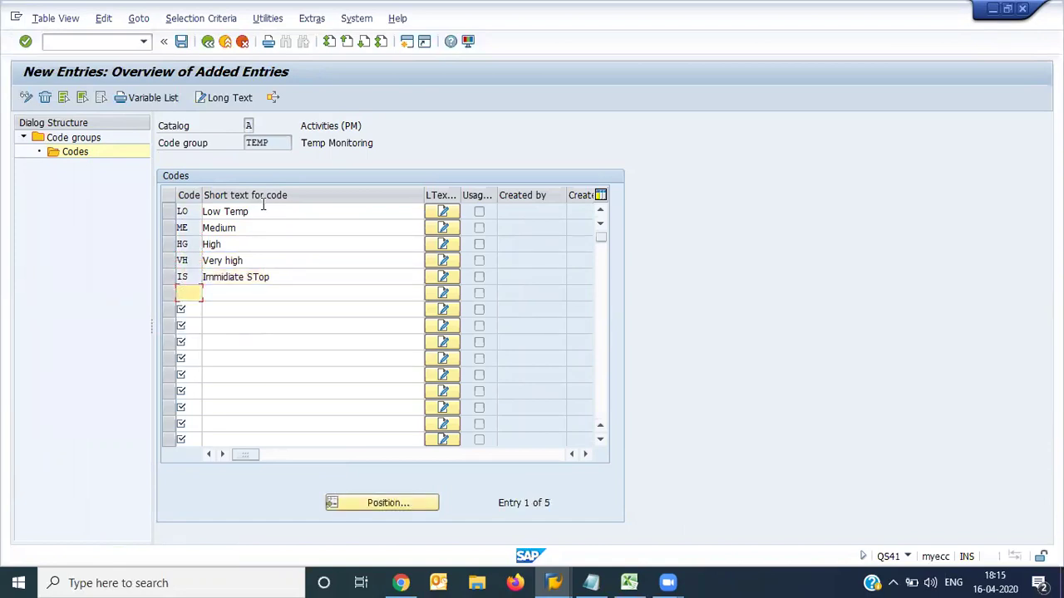
key("BackSpace")
- Correct the short text of code IS to "Immidiate Stop"
left_click(280, 276)
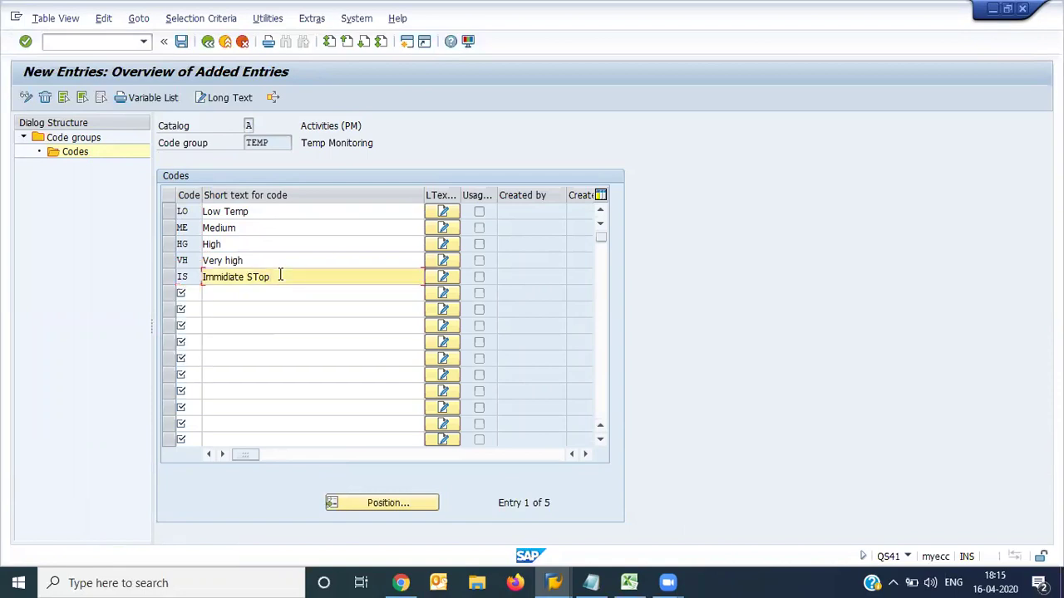
key("BackSpace")
key("BackSpace")
key("BackSpace")
type("to")
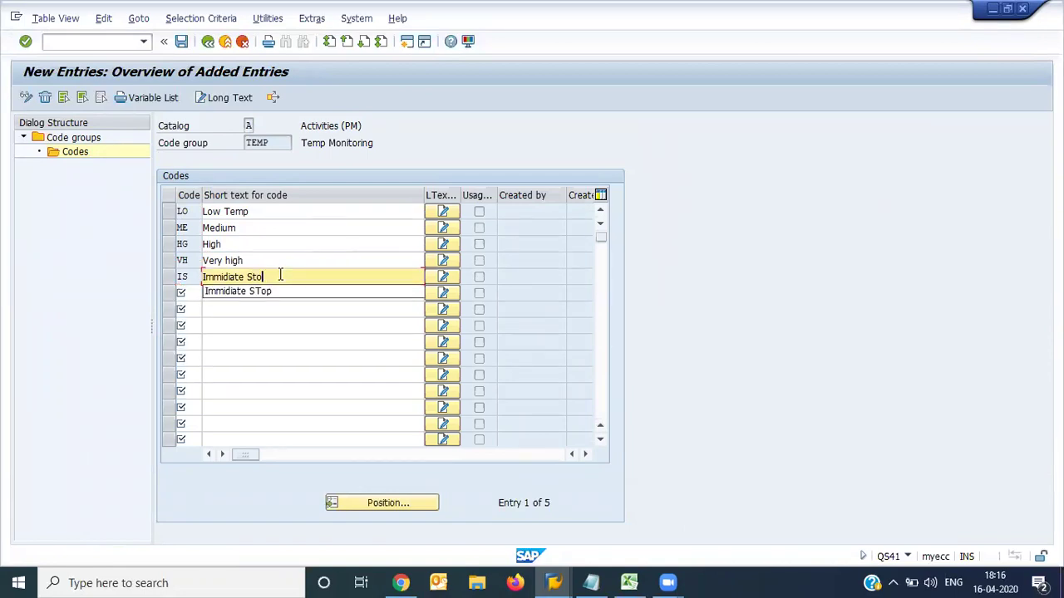
type("p")
key("Return")
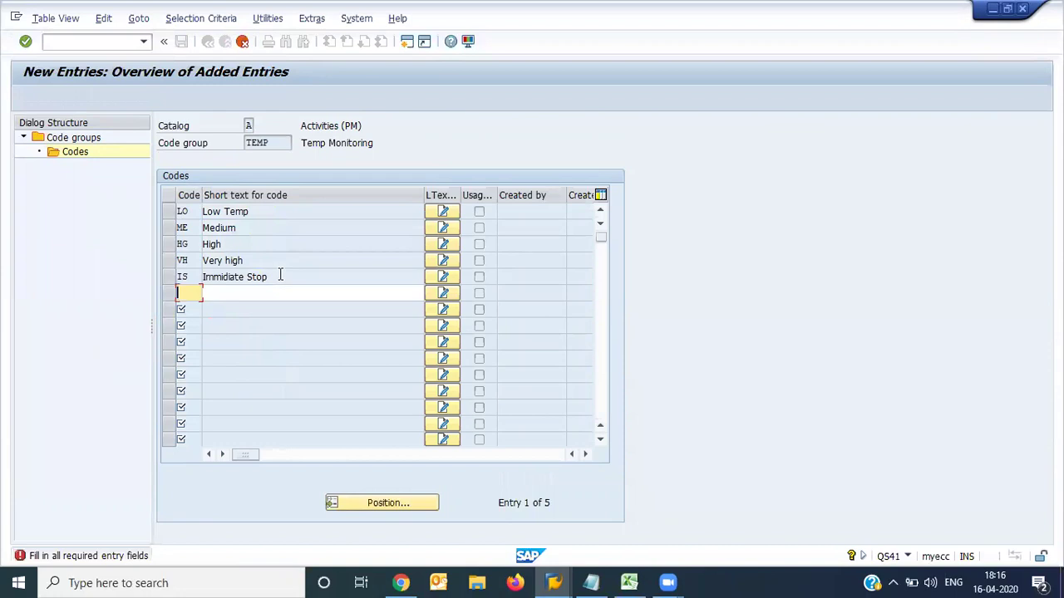
- Dismiss the empty code row and save the TEMP code group with its codes
key("F12")
left_click(279, 281)
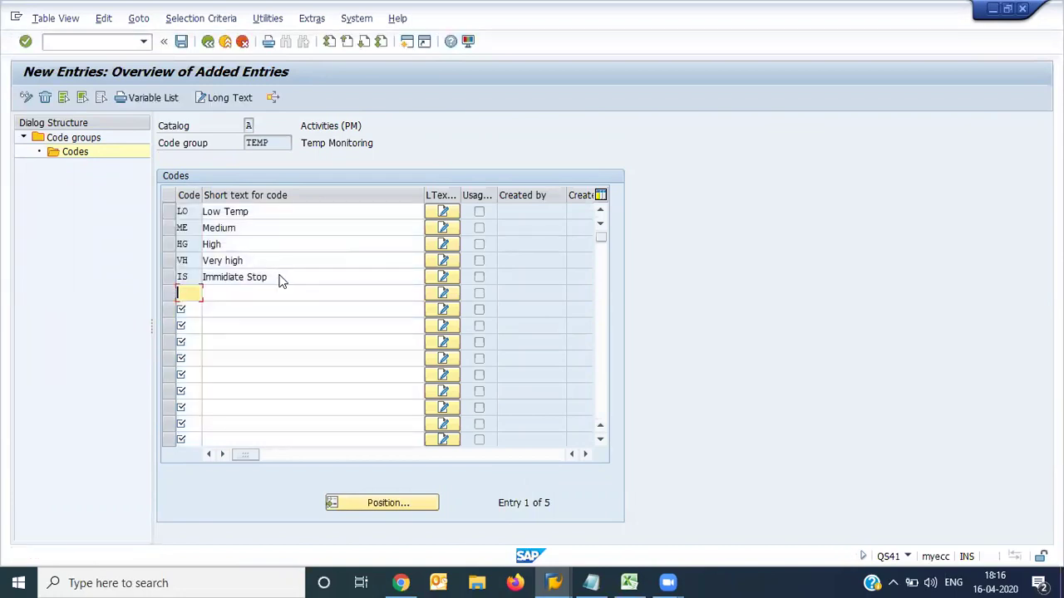
key("ctrl+s")
key("Return")
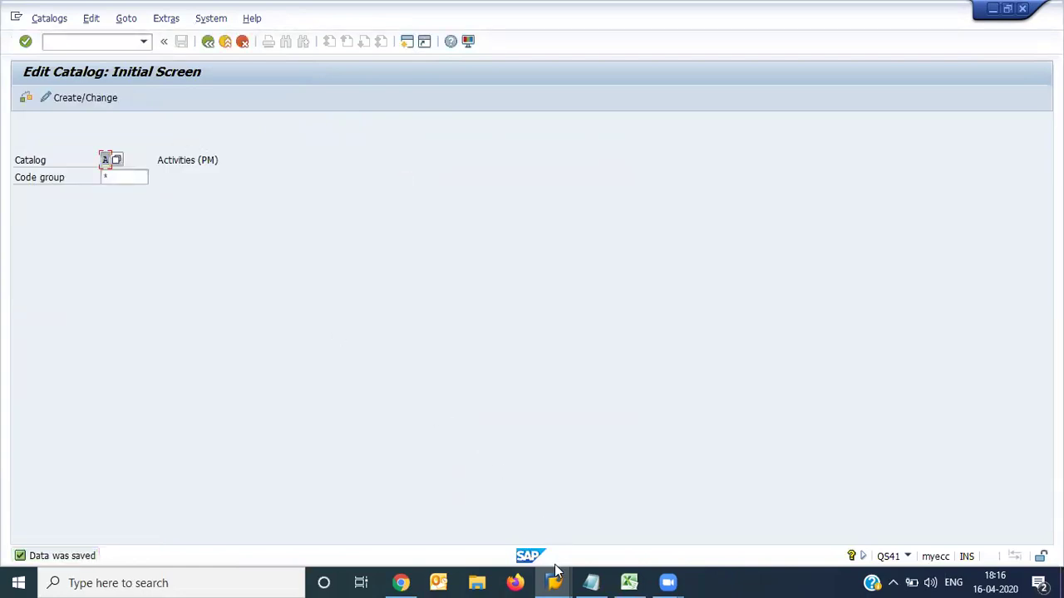
- Return to the IK01 session and look through the measuring point's selectable code groups for TEMP
mouse_move(554, 582)
left_click(479, 499)
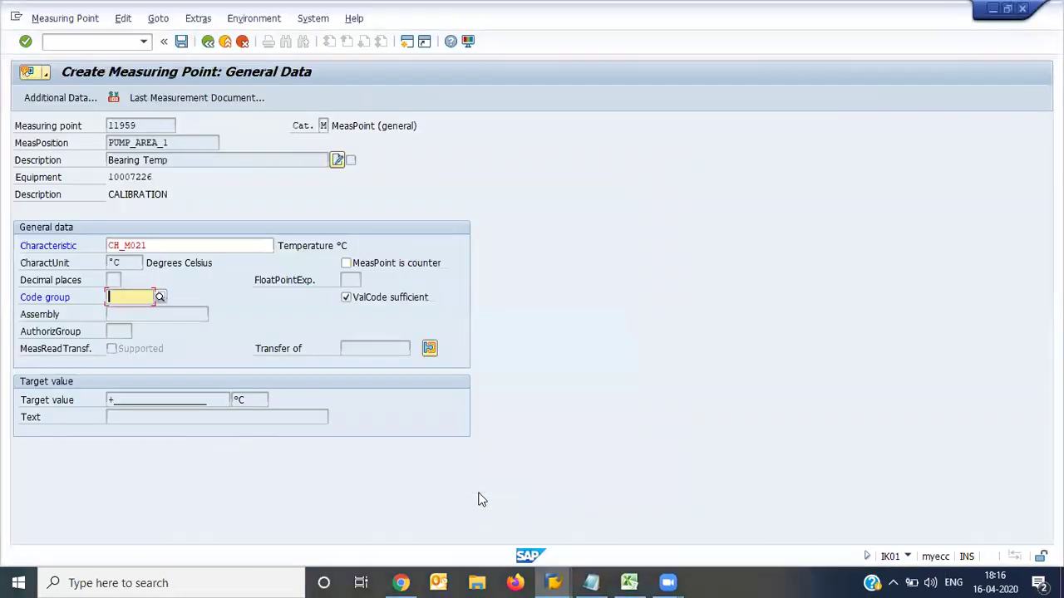
left_click(160, 298)
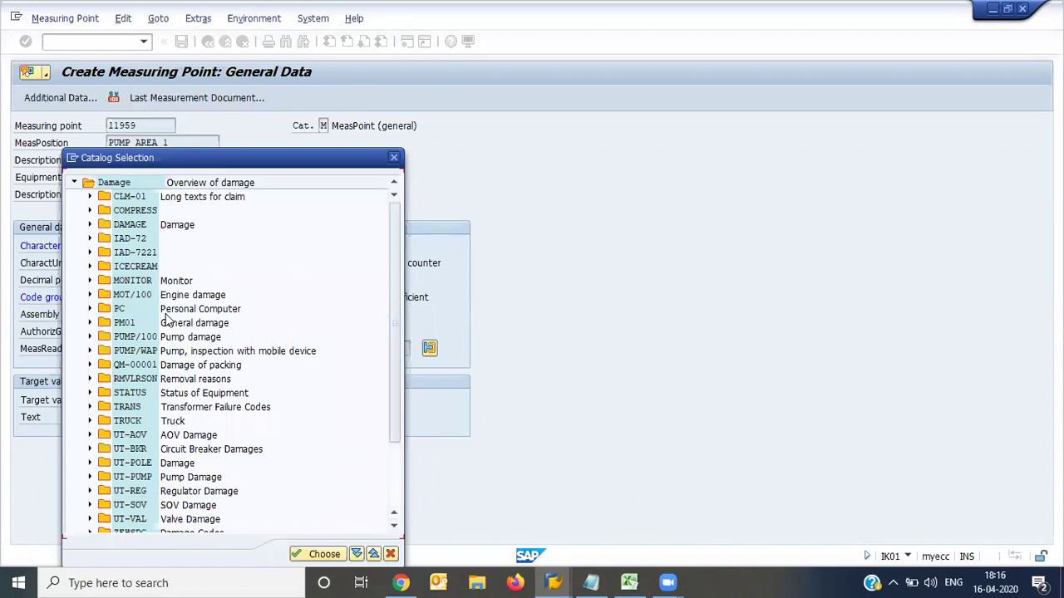
left_click(133, 357)
key("End")
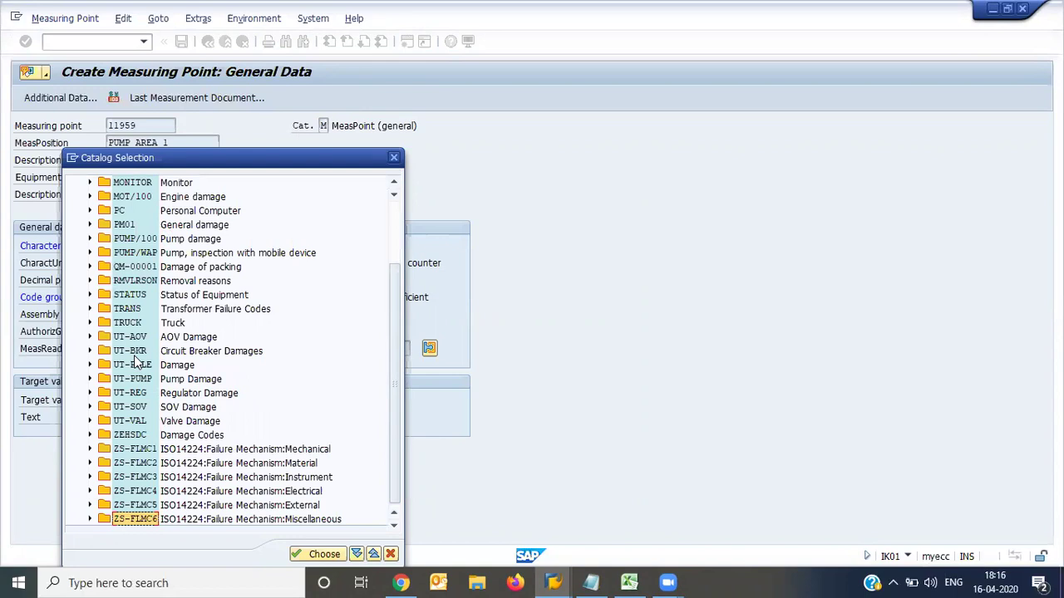
key("Escape")
- Discard the unfinished measuring point and restart creating a general measuring point for the same equipment
key("Escape")
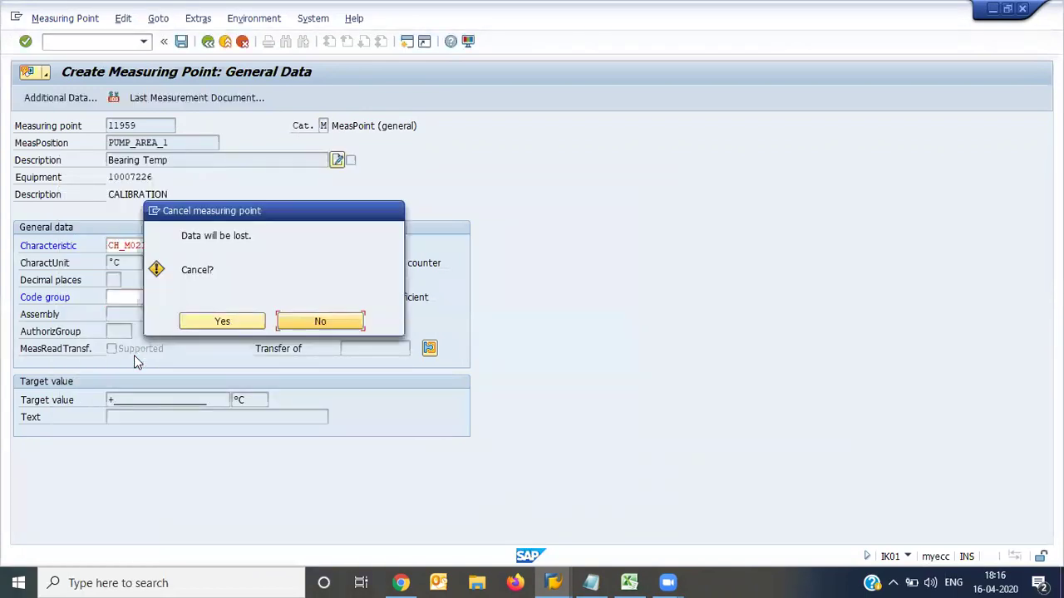
key("Return")
key("Return")
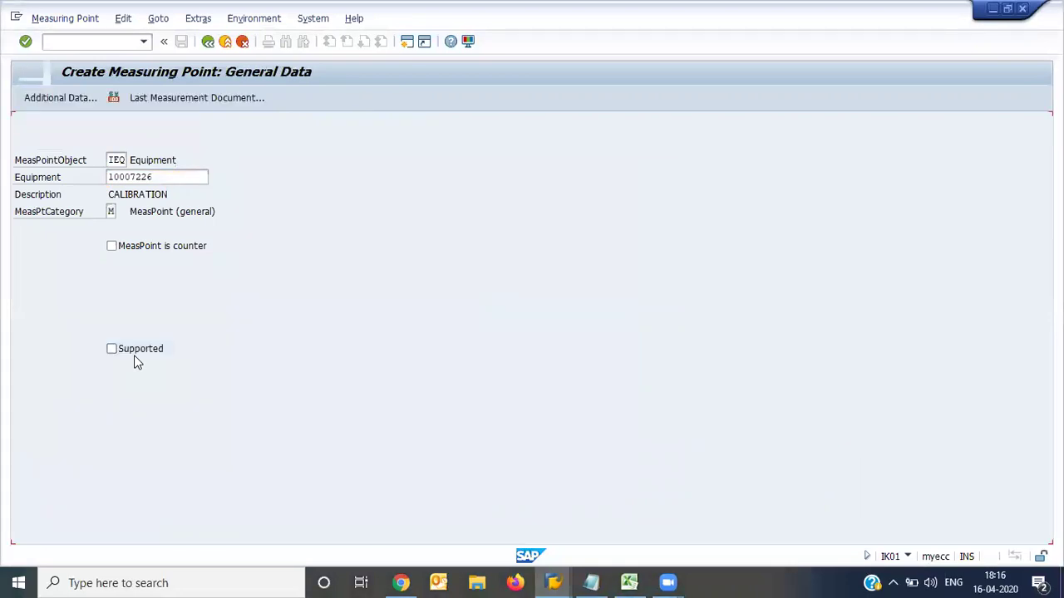
- Set the restarted measuring point's position to PUMP_AREA_1 and its description to "Bearing Temp"
key("Tab")
key("Down")
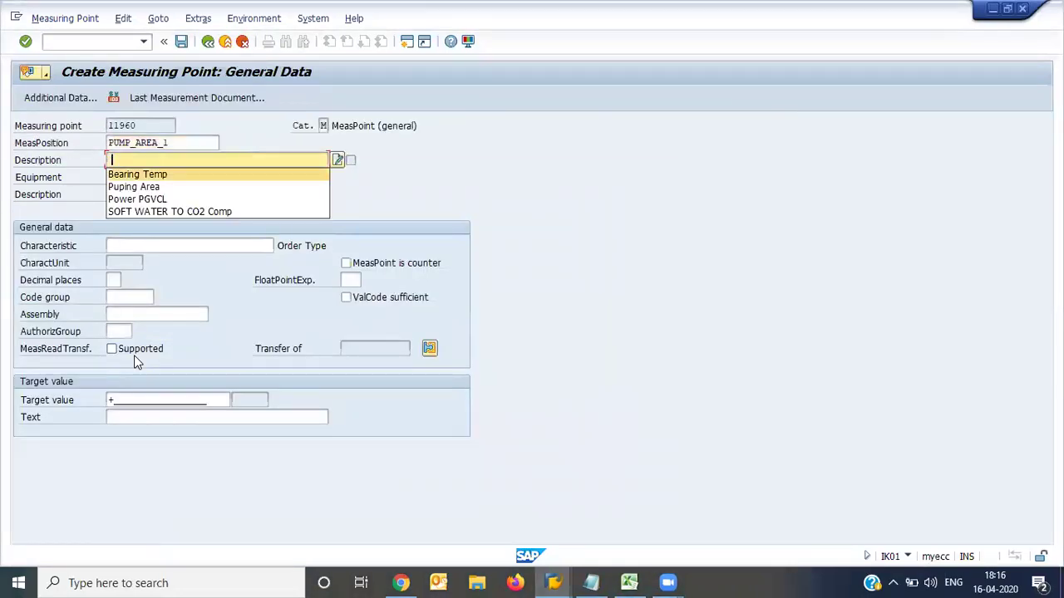
key("Return")
key("Return")
key("Return")
- Assign characteristic CH_M021 to the Bearing Temp measuring point and enable ValCode sufficient
key("Down")
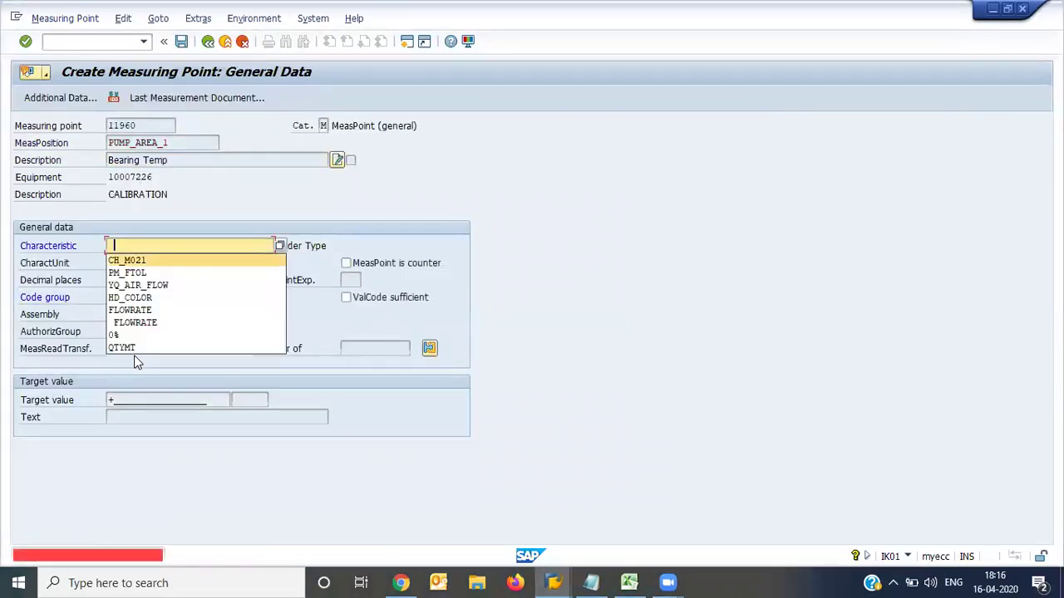
key("Return")
key("Return")
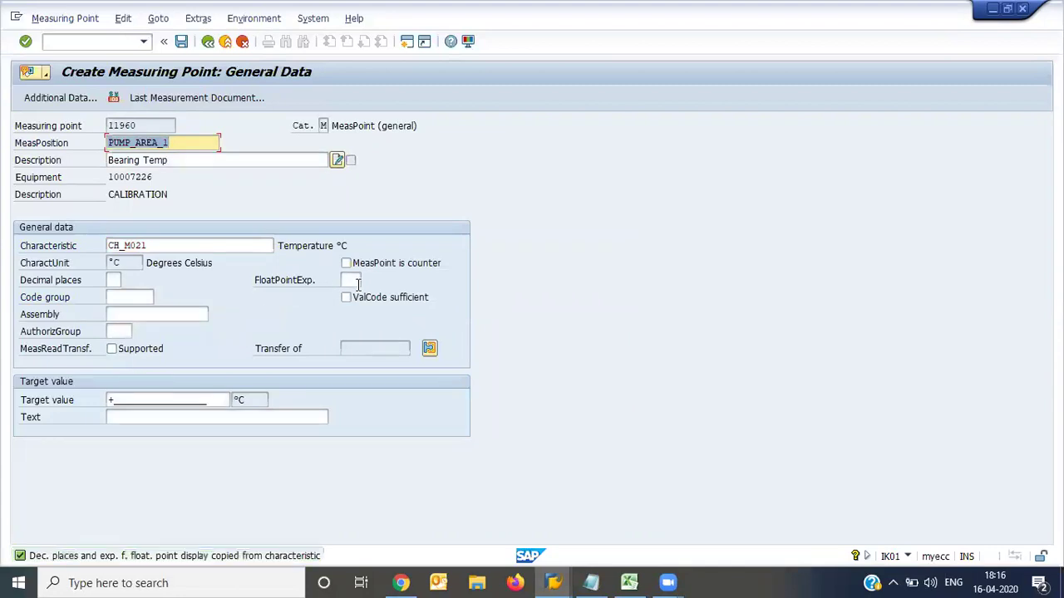
left_click(389, 302)
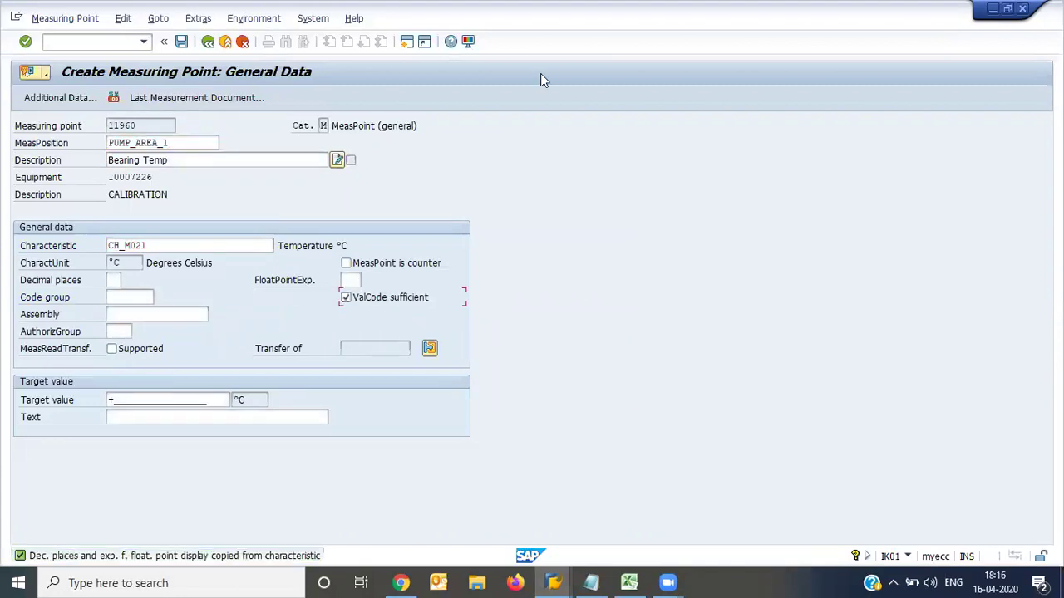
key("Return")
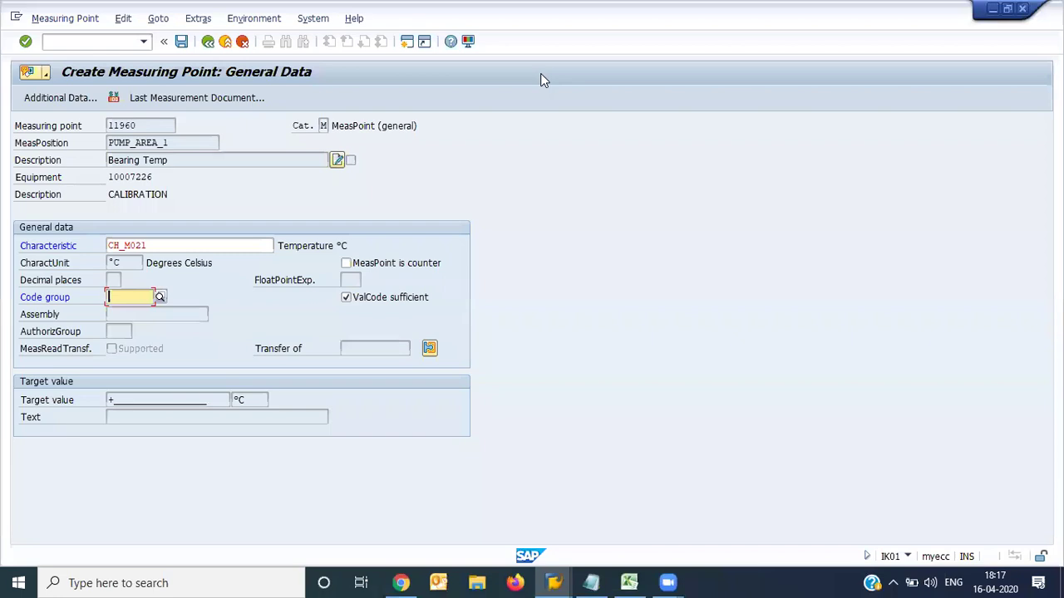
- Assign code group TEMP to the measuring point and save it
left_click(159, 297)
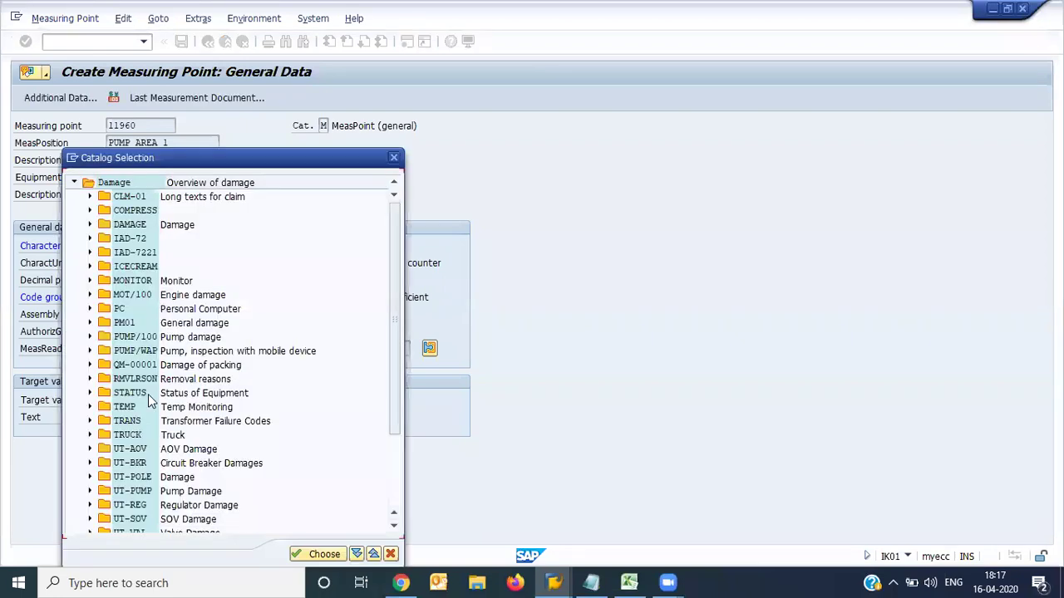
double_click(118, 408)
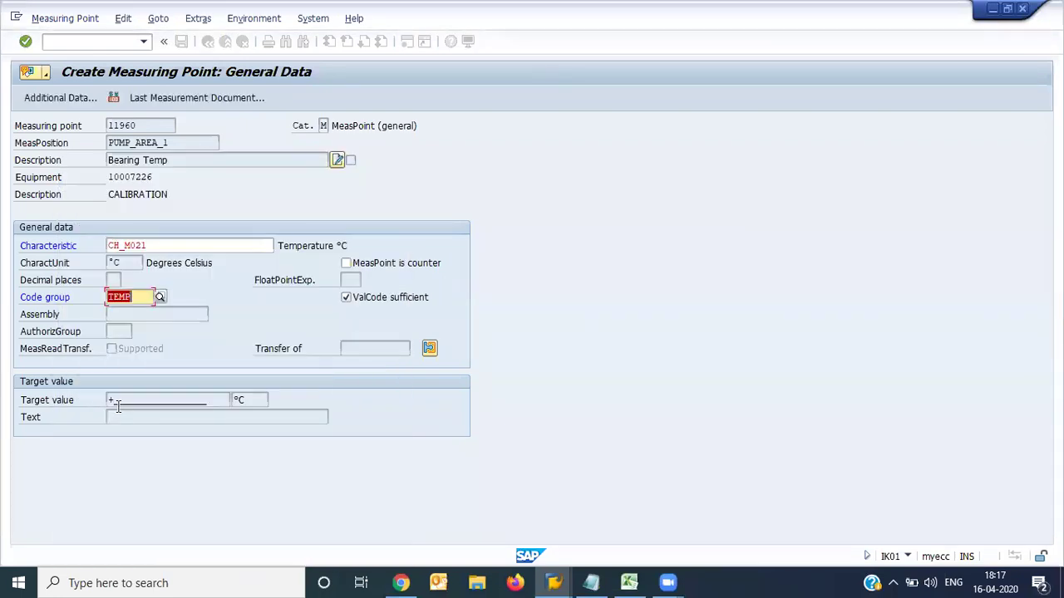
key("Return")
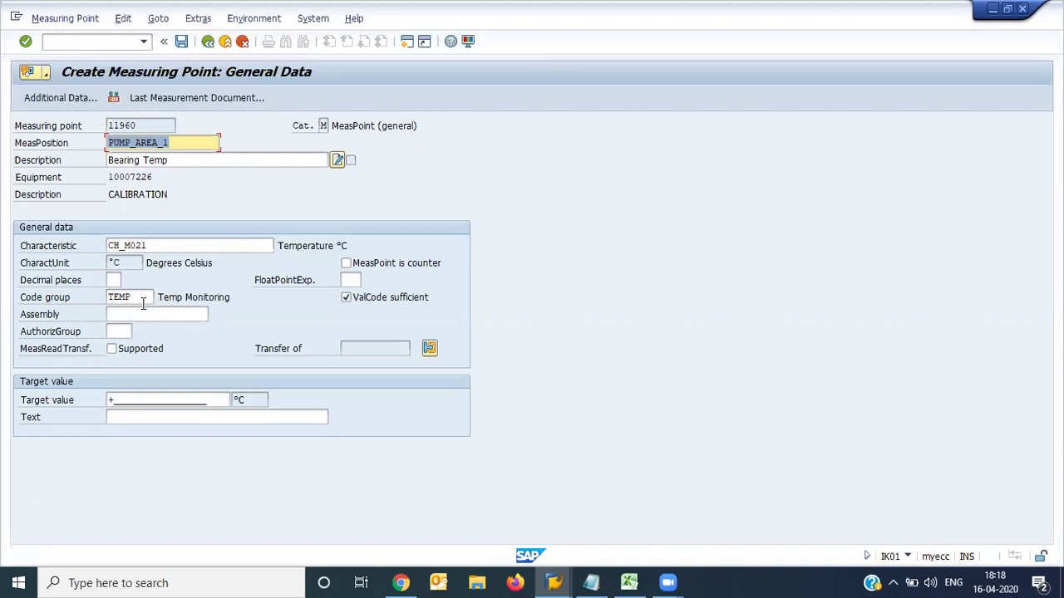
left_click(183, 48)
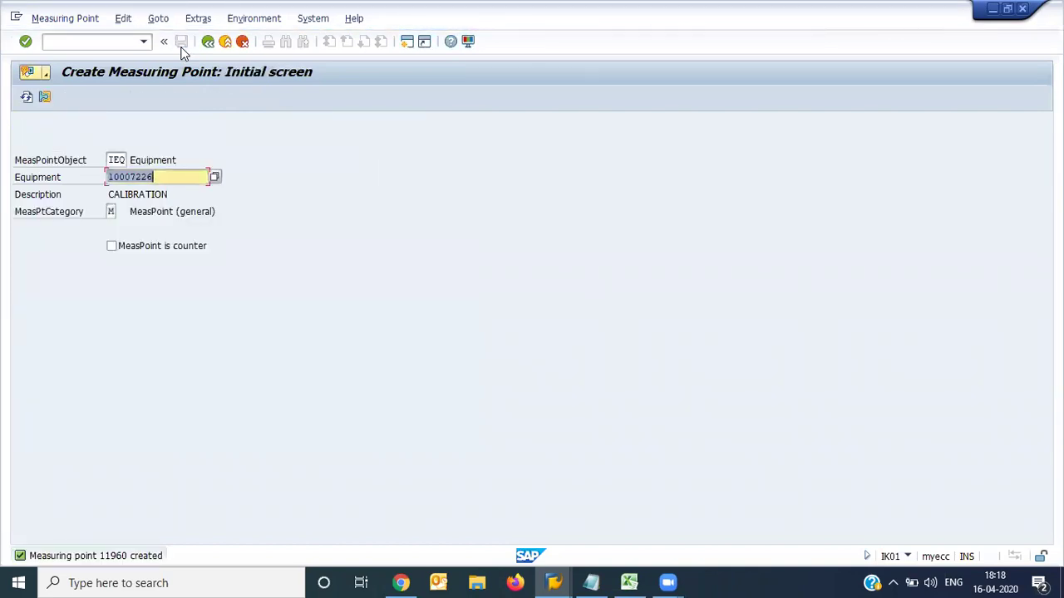
- Leave measuring point creation and start transaction IK11 to create a measurement document
key("F3")
type("ik11")
key("Return")
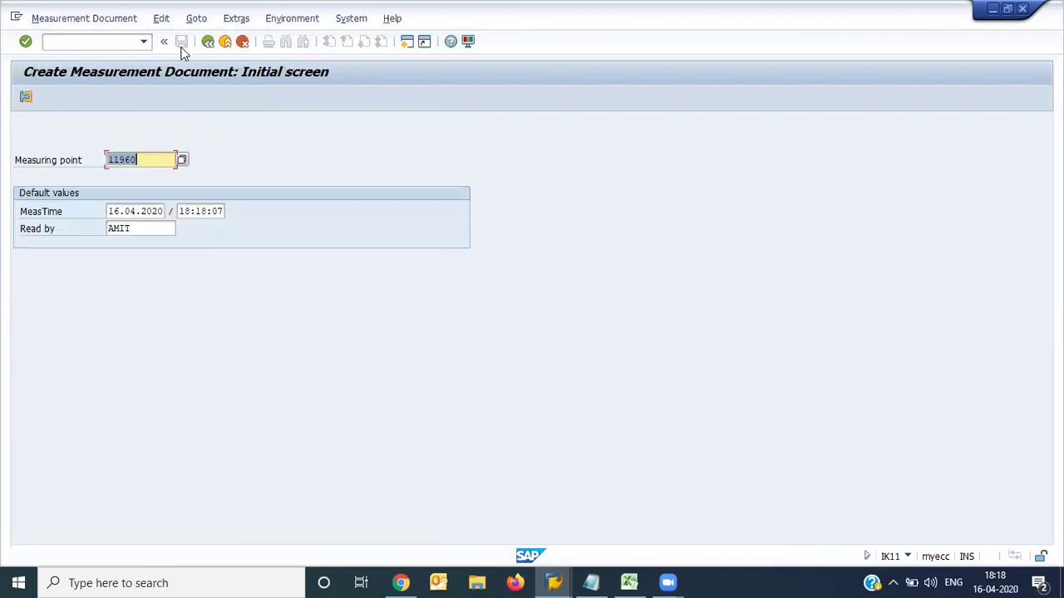
key("Tab")
key("Tab")
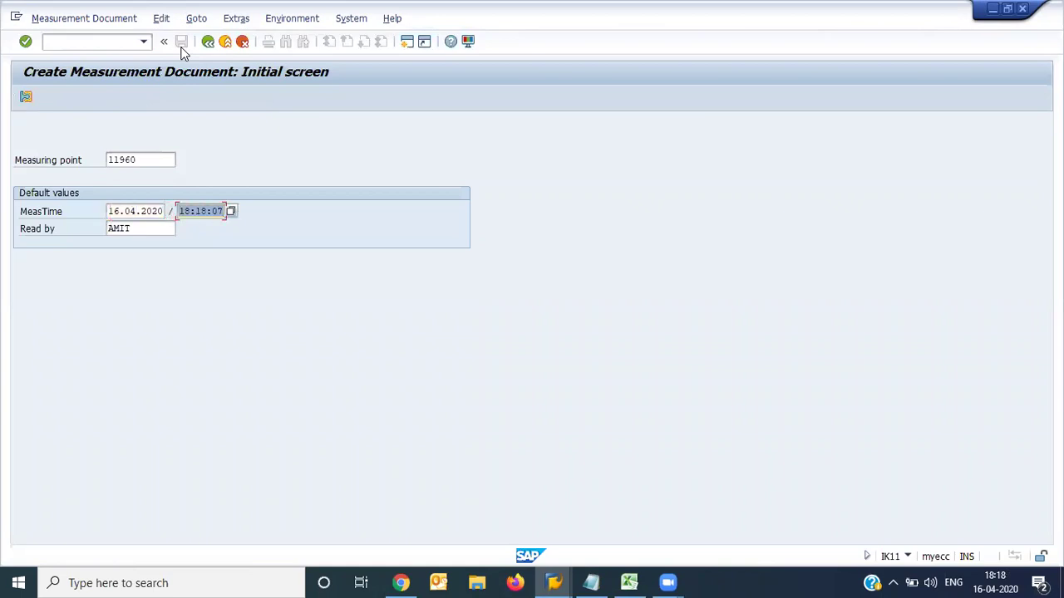
key("Tab")
key("Return")
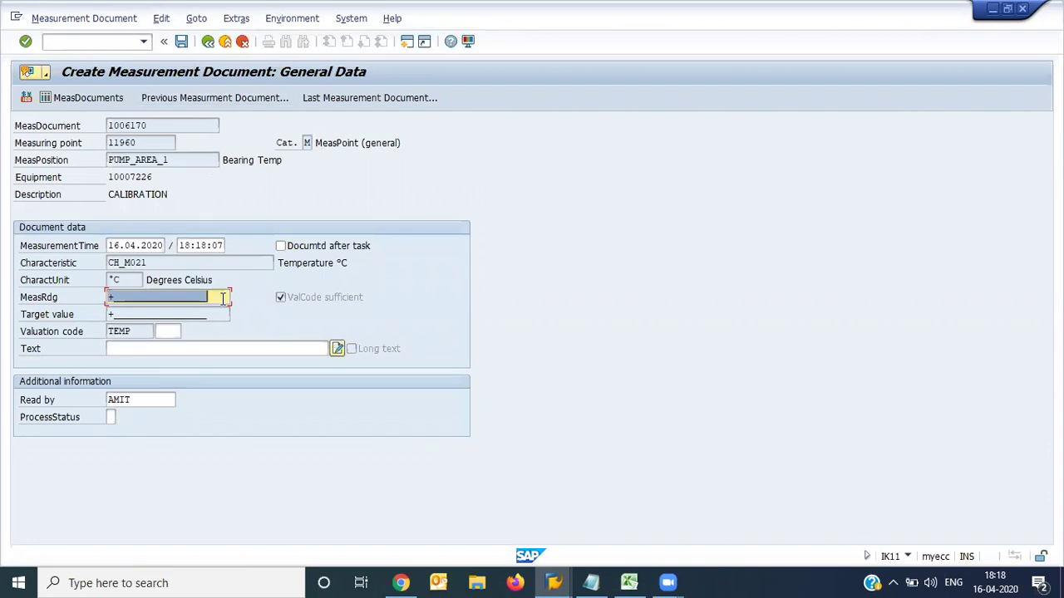
key("BackSpace")
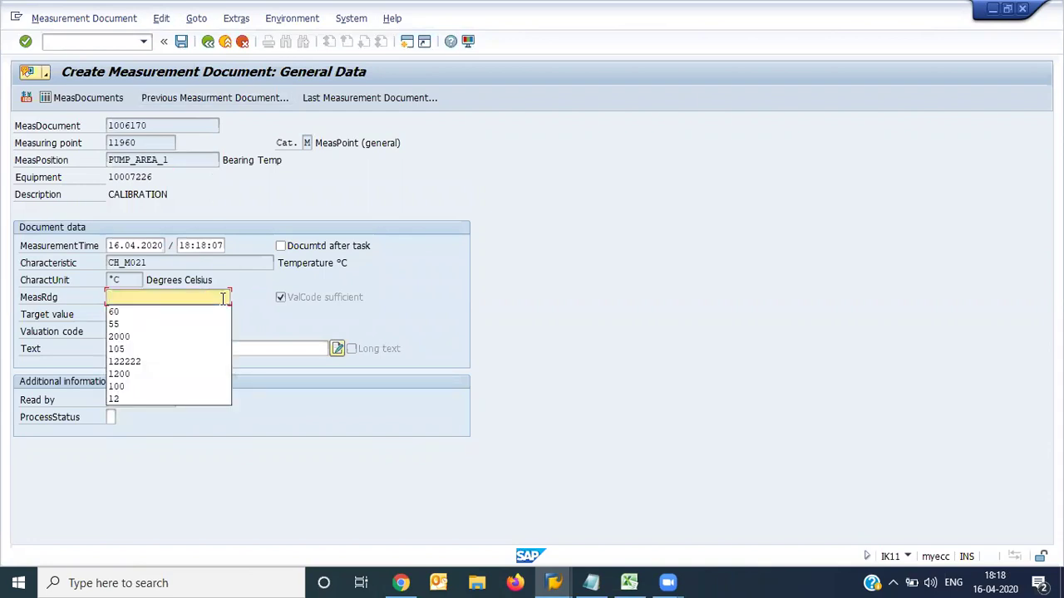
type("12")
key("Return")
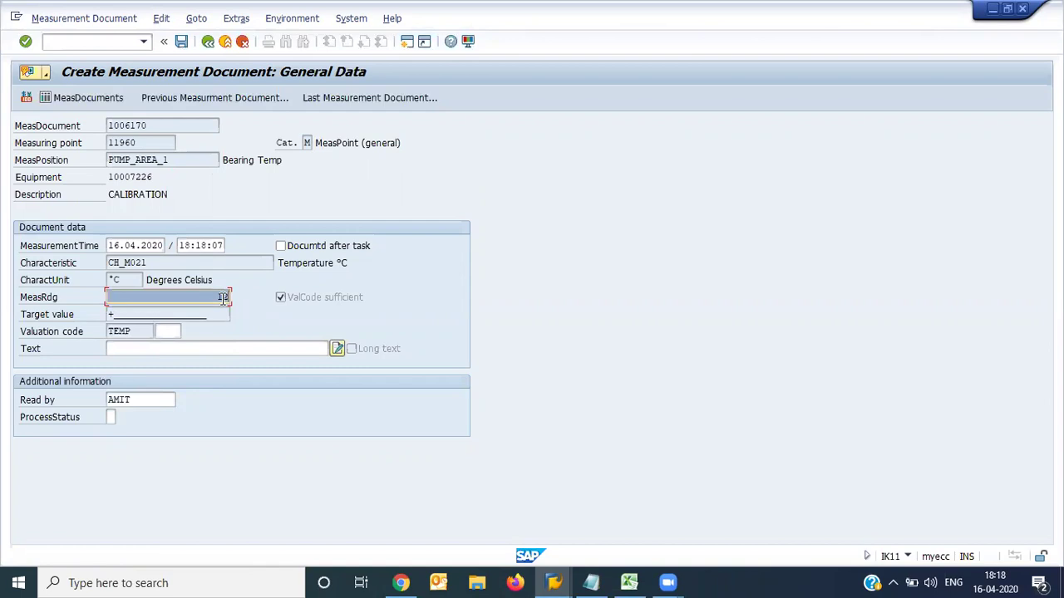
key("BackSpace")
key("Return")
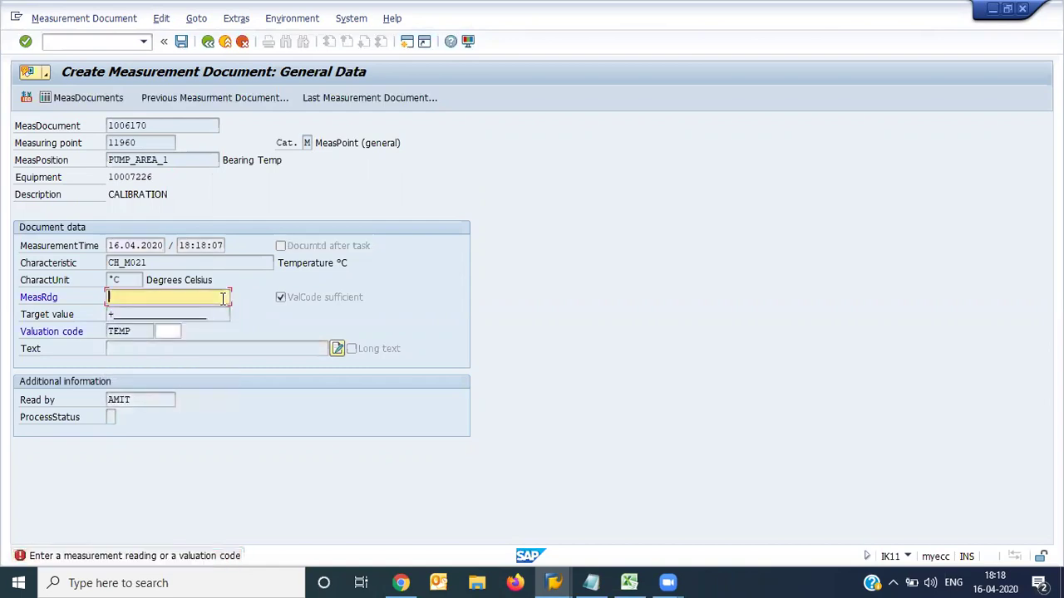
key("F12")
key("Return")
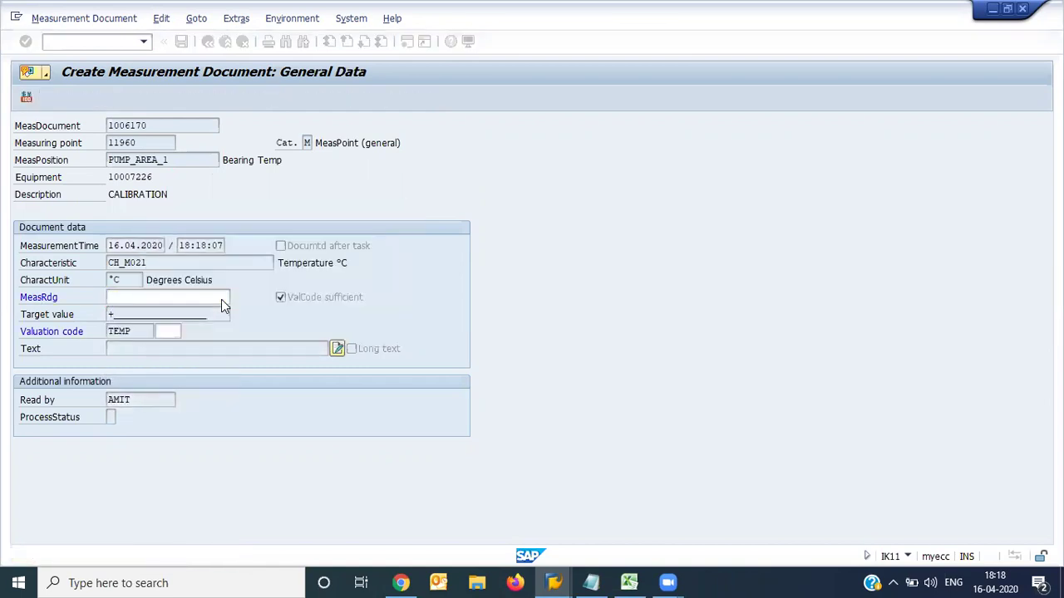
- Create and save a measurement document for measuring point 11960 with valuation code ME (Medium) from code group TEMP
key("Return")
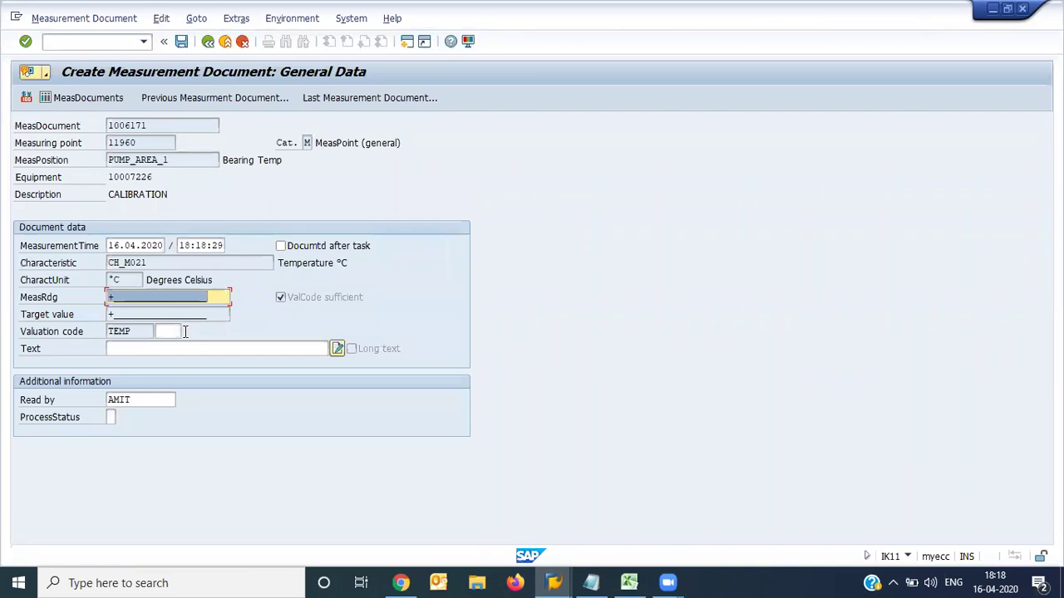
left_click(175, 330)
left_click(185, 331)
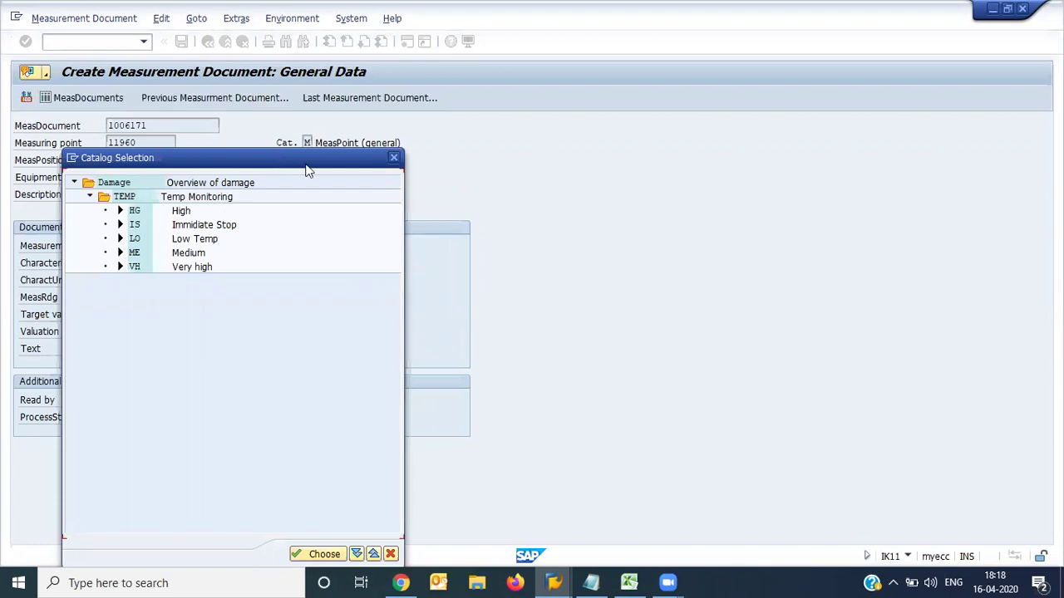
left_click_drag(306, 164, 600, 140)
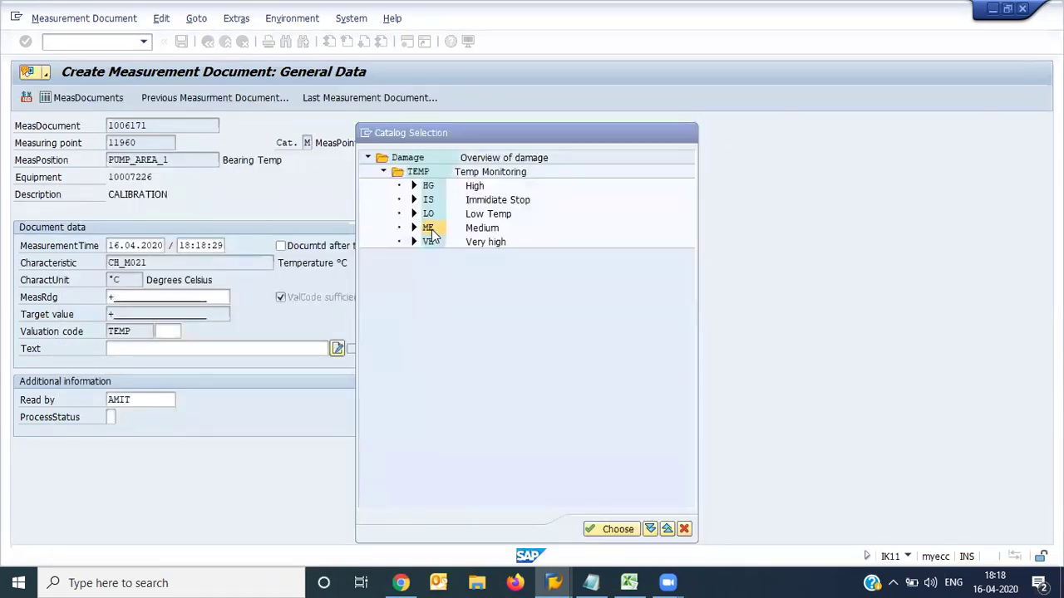
double_click(431, 230)
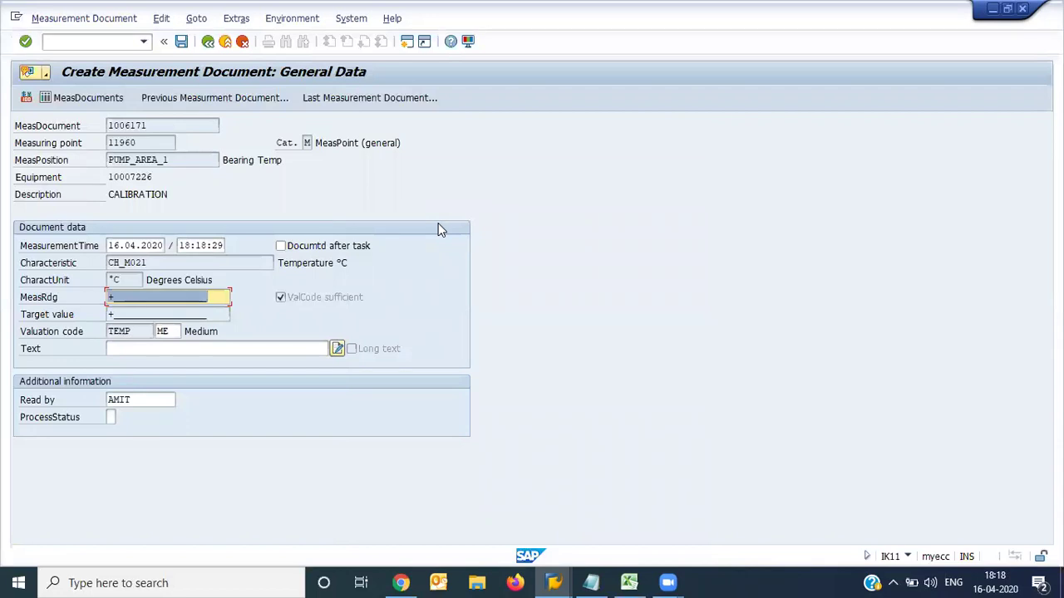
key("Return")
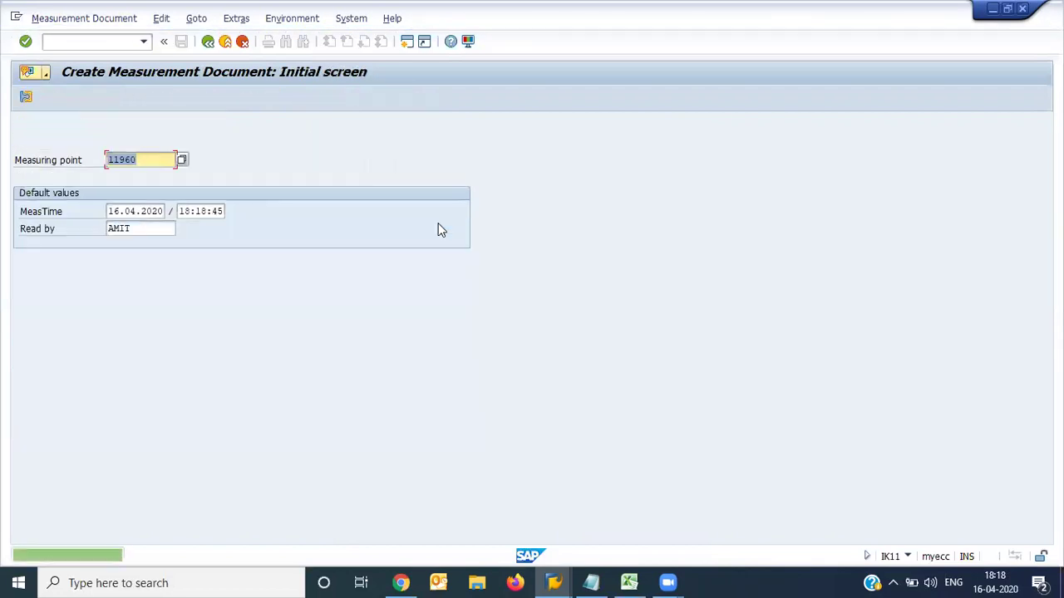
- Create and save another measurement document for measuring point 11960 with valuation code IS (Immidiate Stop)
key("Return")
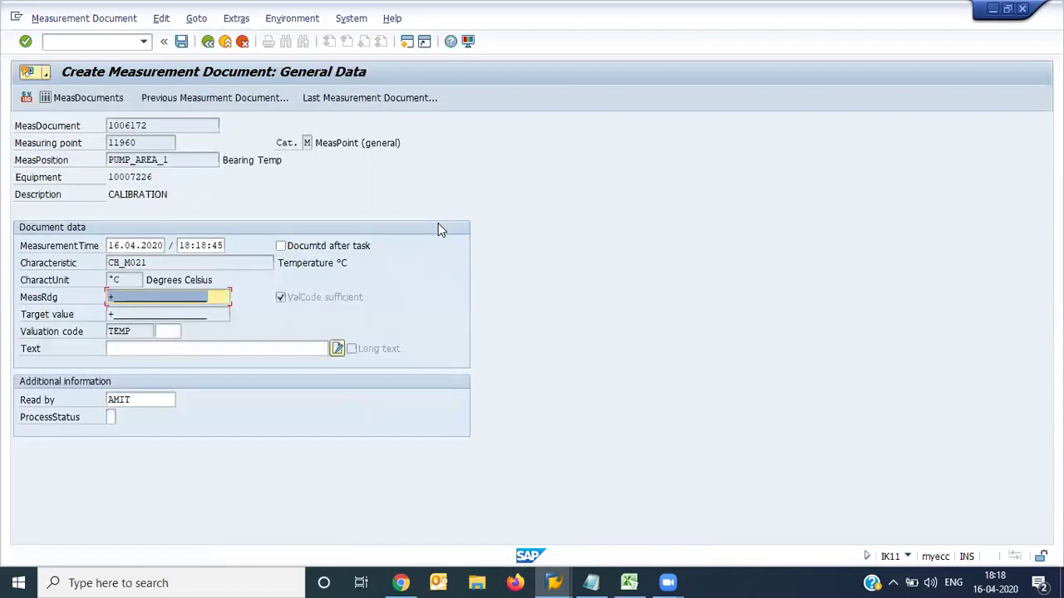
left_click(165, 332)
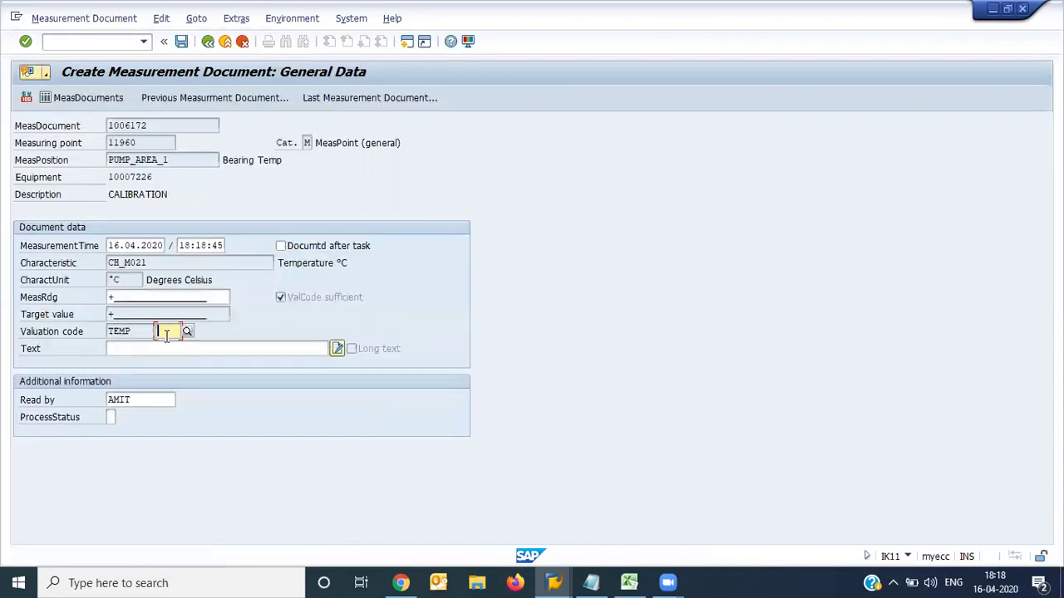
left_click(187, 332)
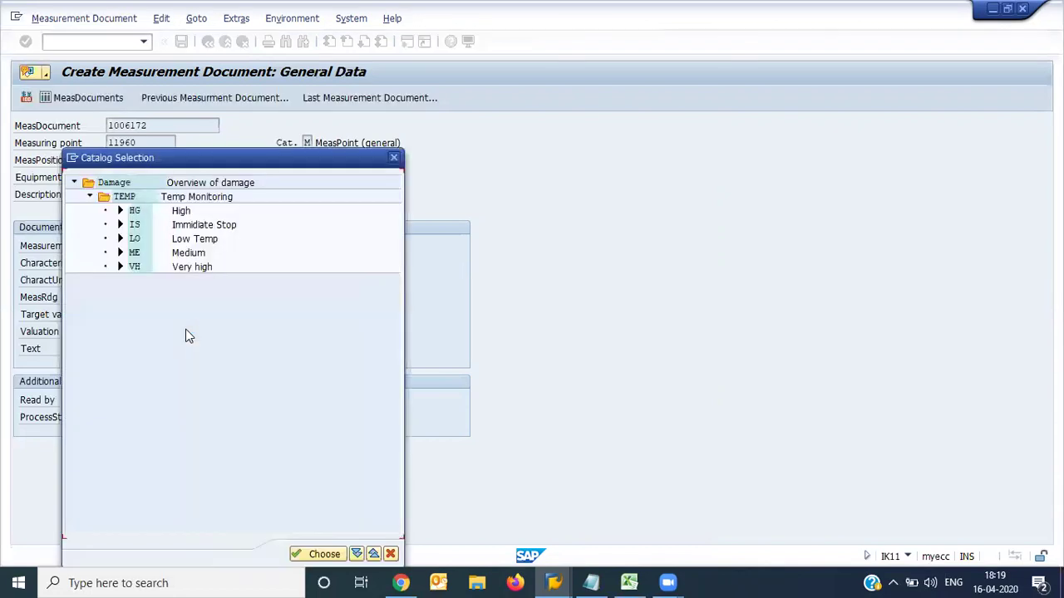
double_click(140, 225)
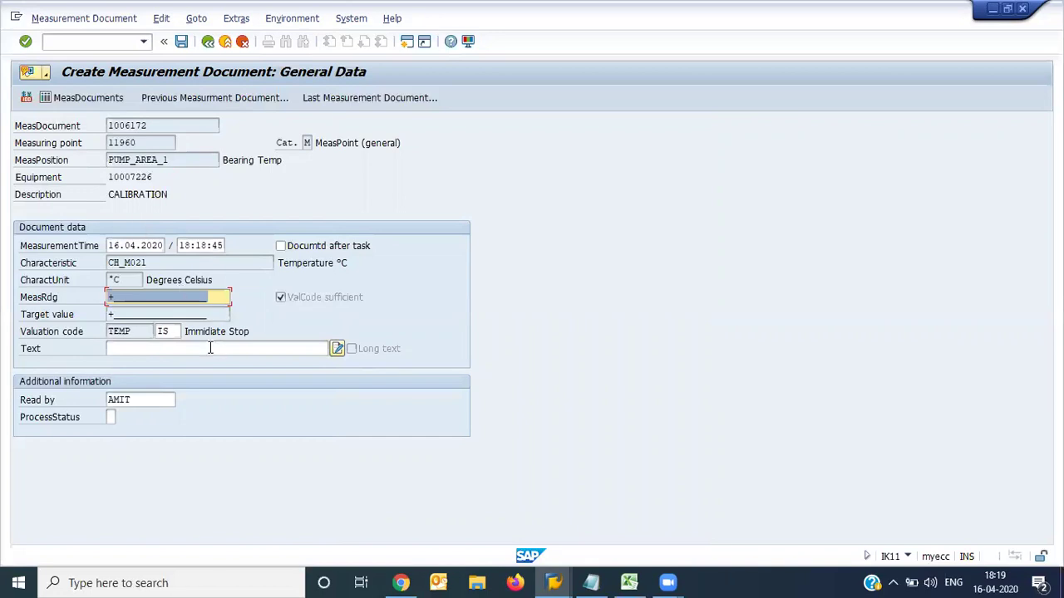
left_click(175, 331)
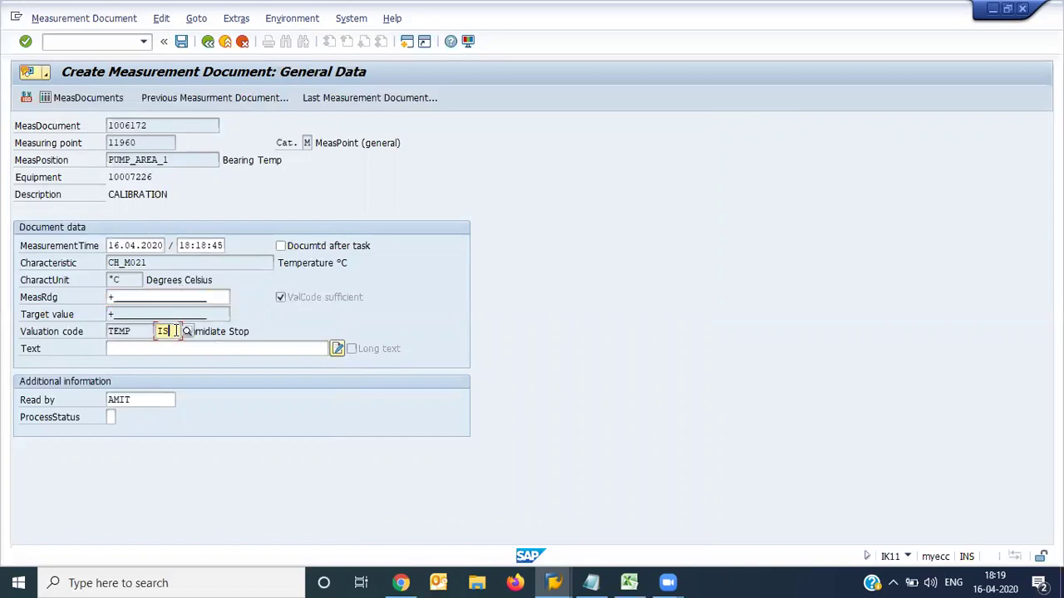
key("ctrl+s")
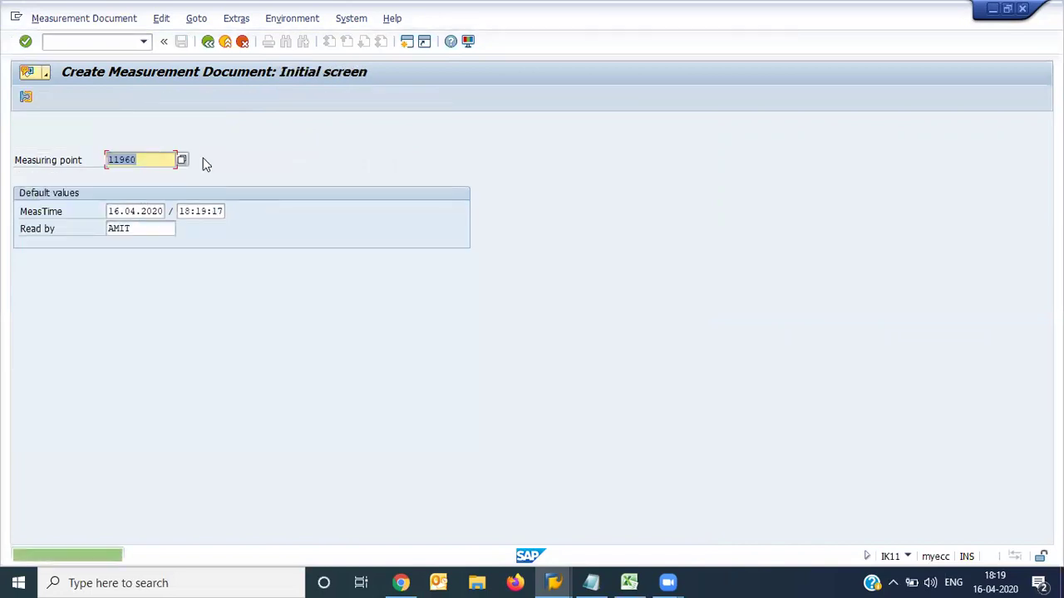
- Leave measurement document creation and browse the Plant Maintenance area under Logistics, including Maintenance Processing and Information System
left_click(225, 41)
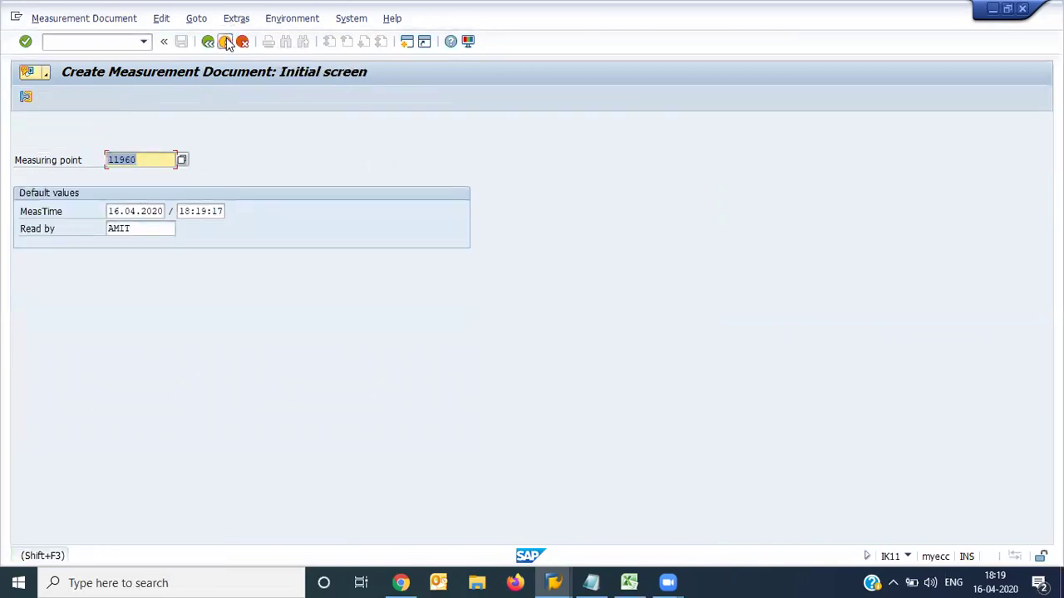
left_click(38, 197)
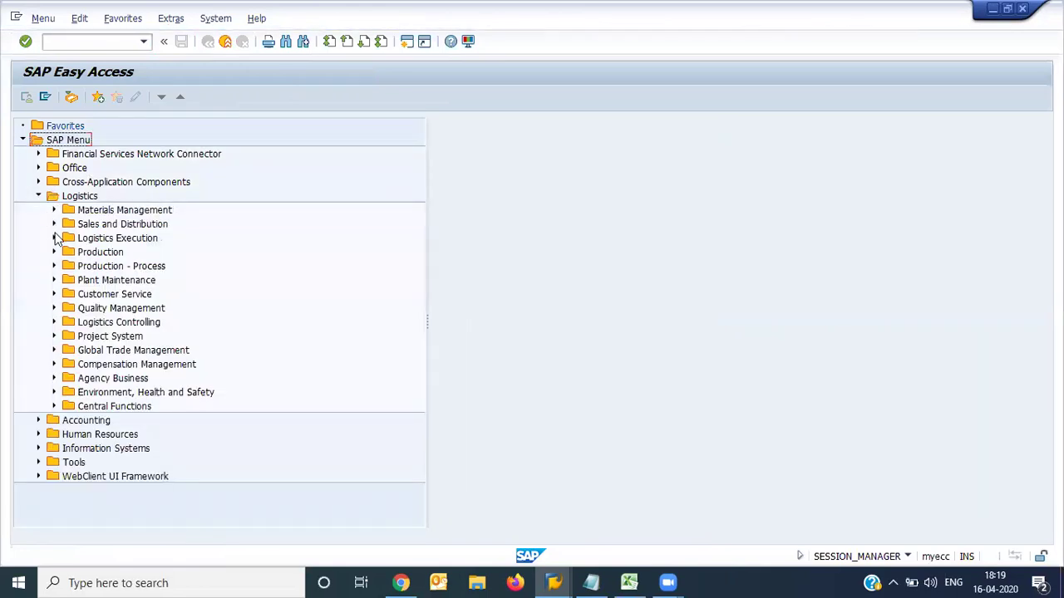
left_click(52, 281)
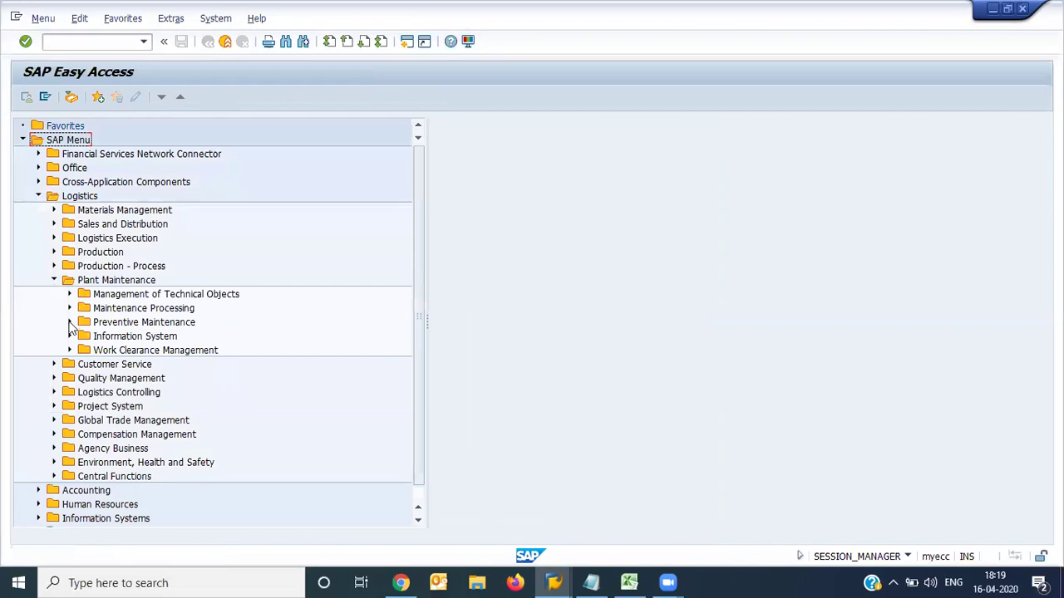
left_click(67, 310)
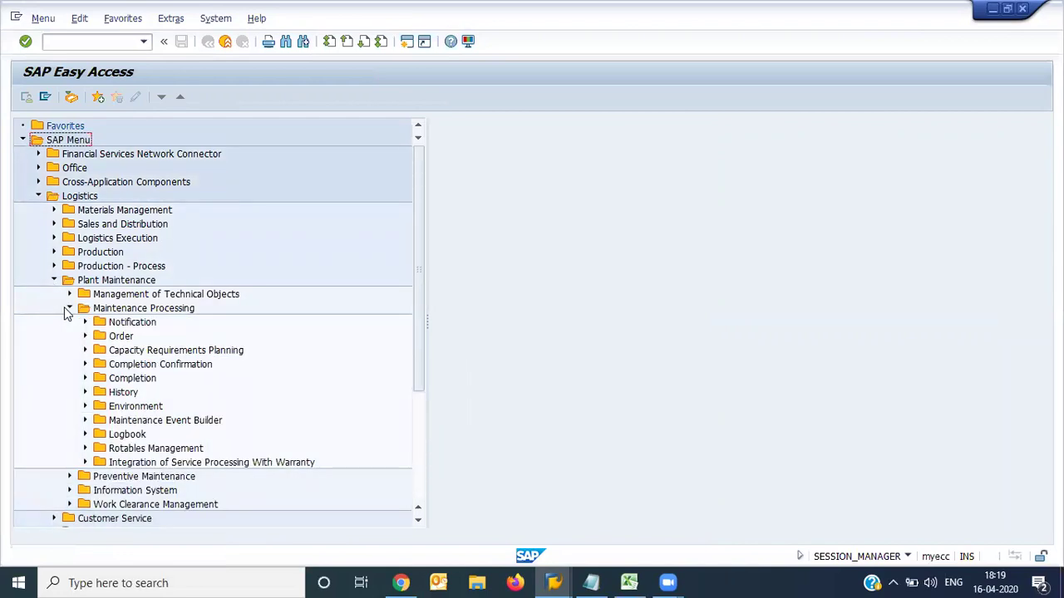
left_click(67, 309)
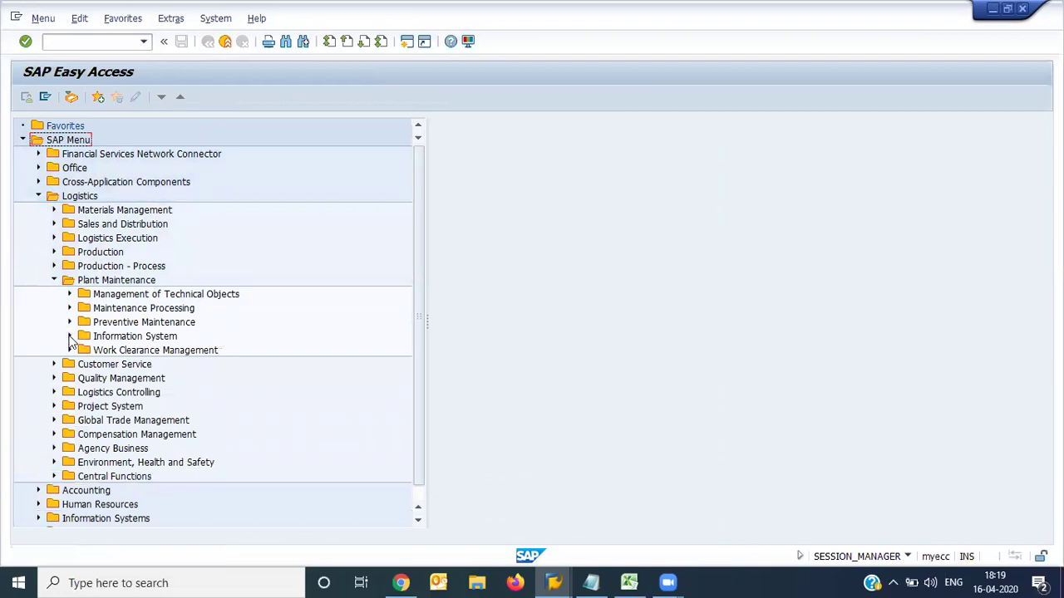
left_click(70, 337)
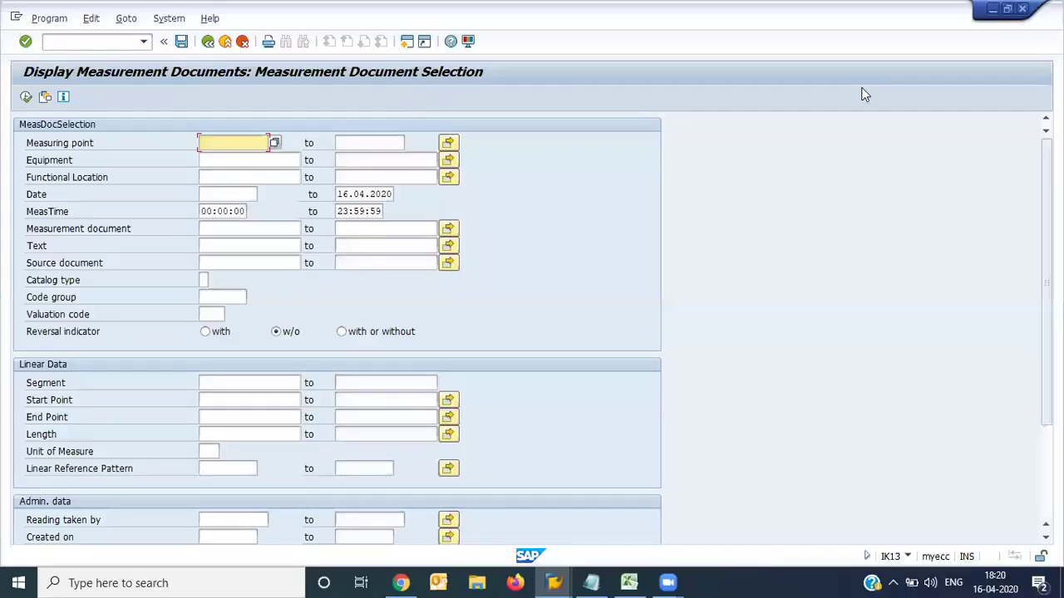
- List the measurement documents in IK13 for all measuring points (*) with the start date set to 15.04.2020
left_click(207, 42)
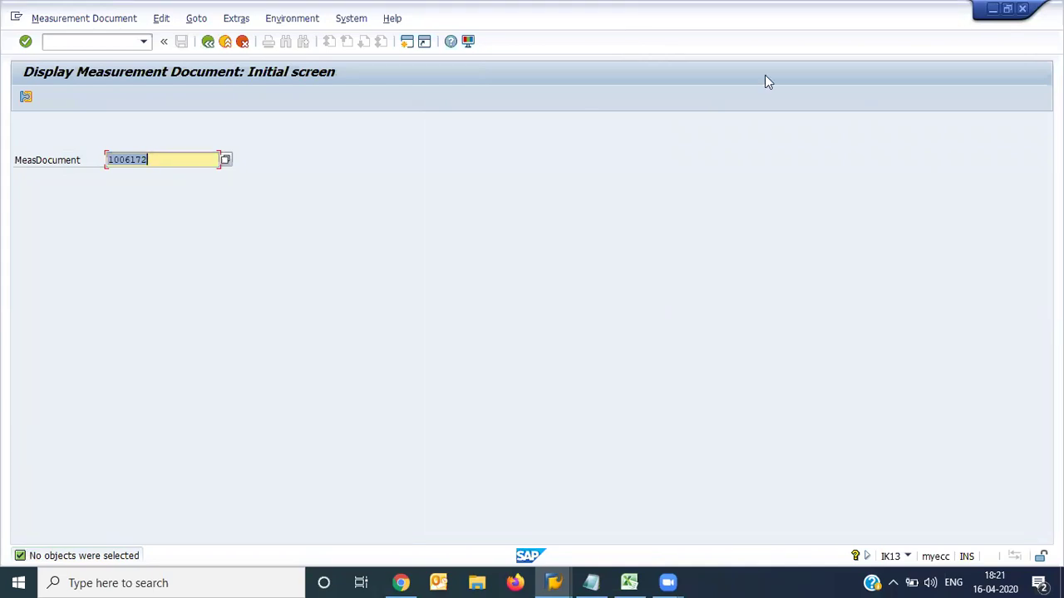
left_click(225, 161)
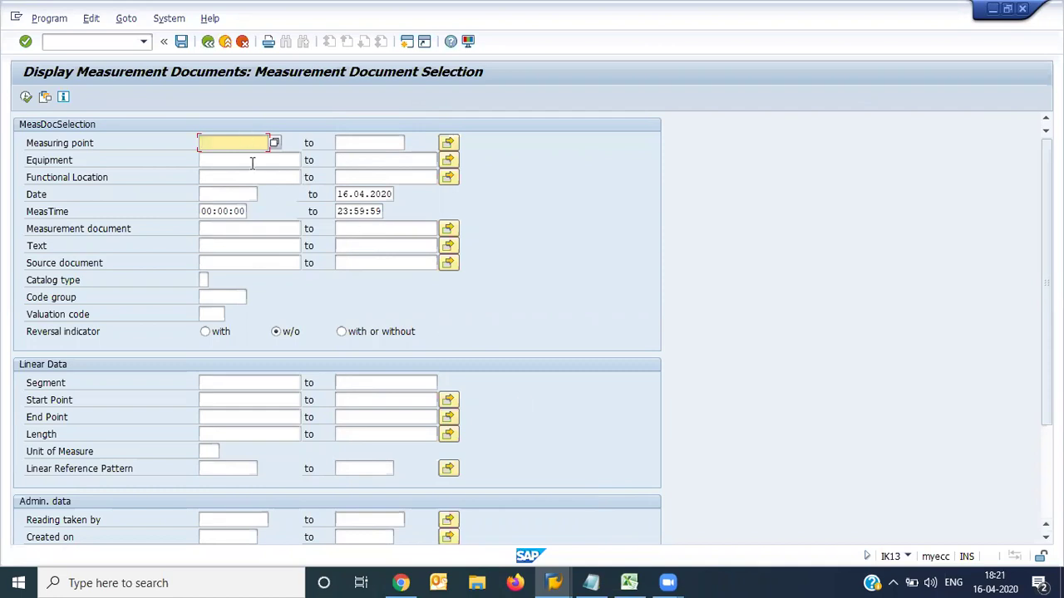
left_click(244, 194)
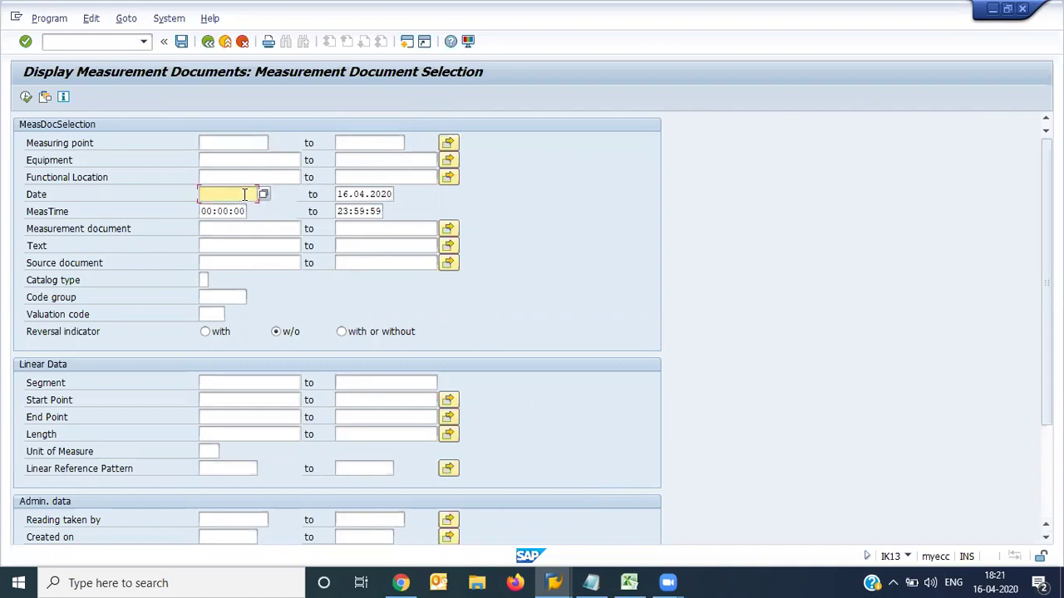
left_click(263, 193)
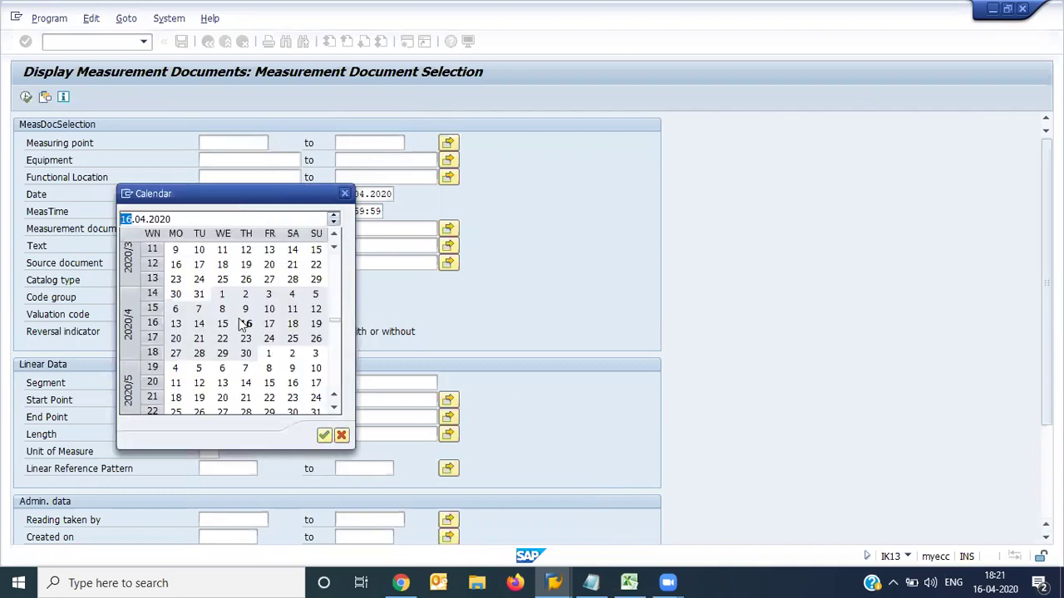
double_click(223, 323)
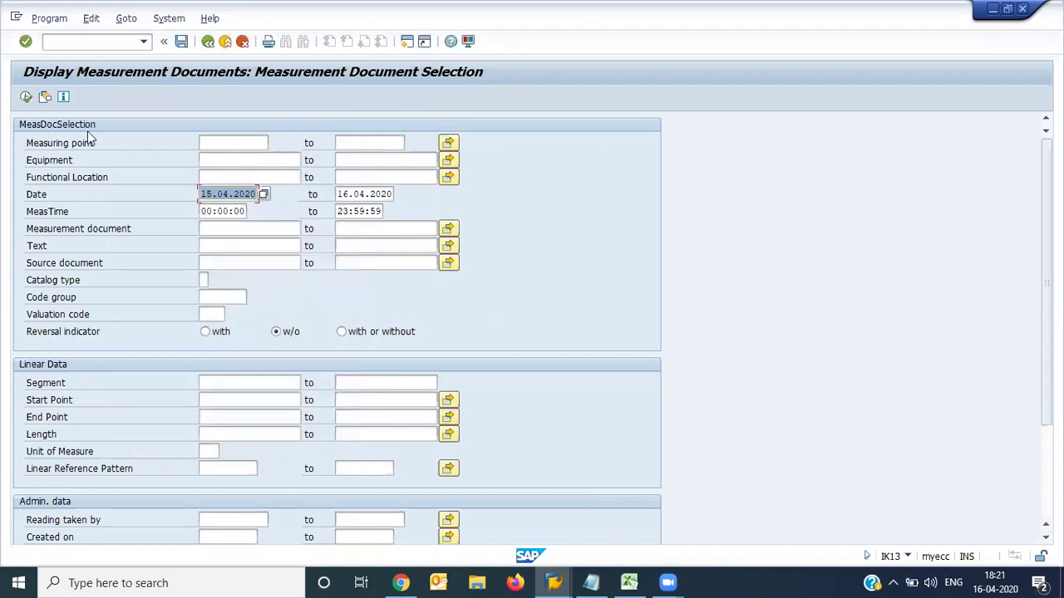
left_click(25, 97)
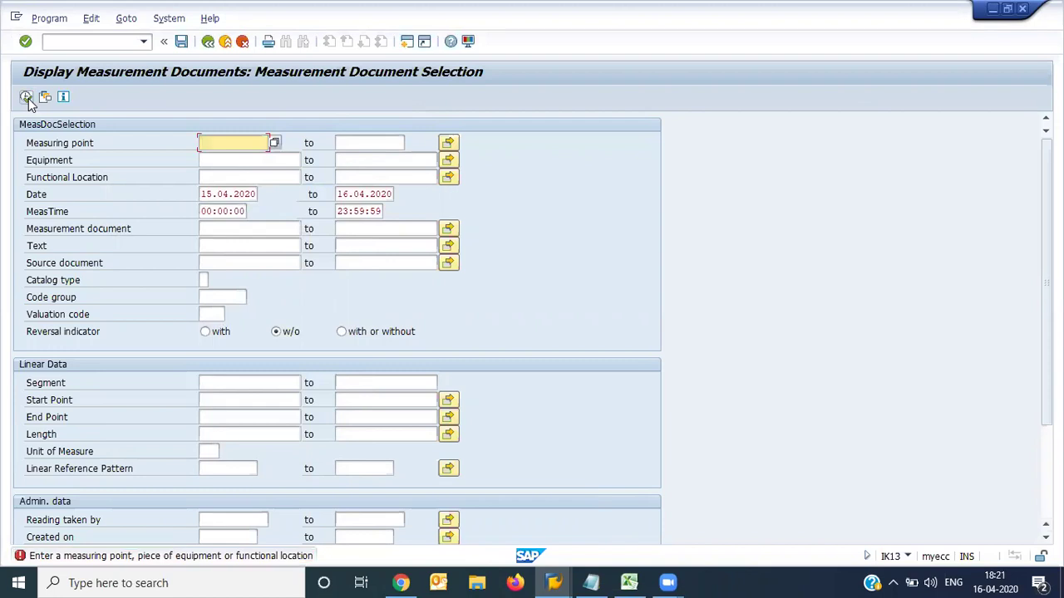
type("*")
left_click(28, 98)
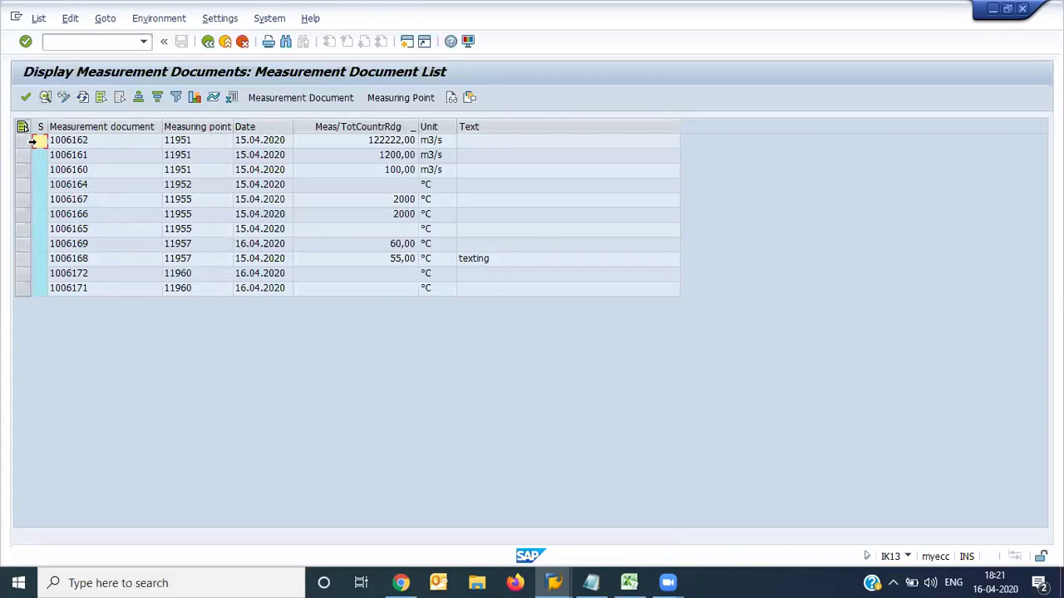
- Examine the readings in the measurement document list, including the two entries for measuring point 11957
left_click_drag(26, 141, 35, 221)
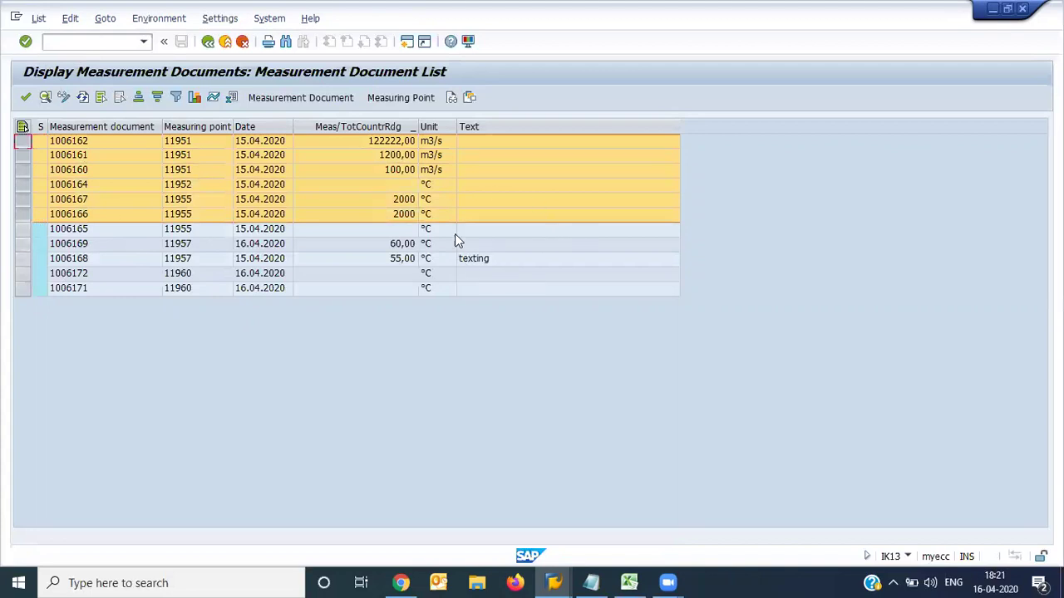
left_click(404, 246)
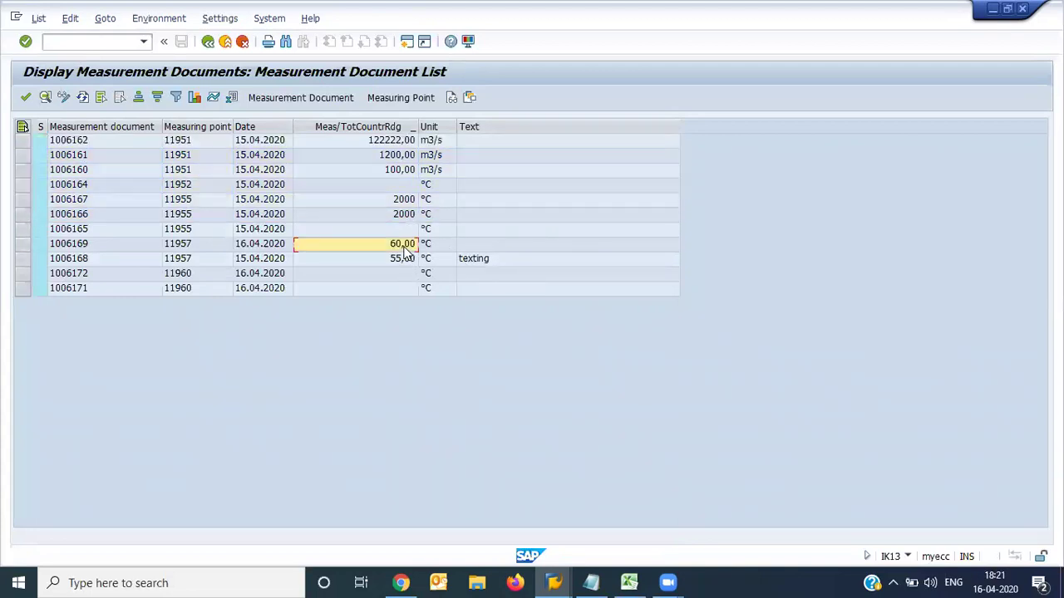
left_click(396, 263)
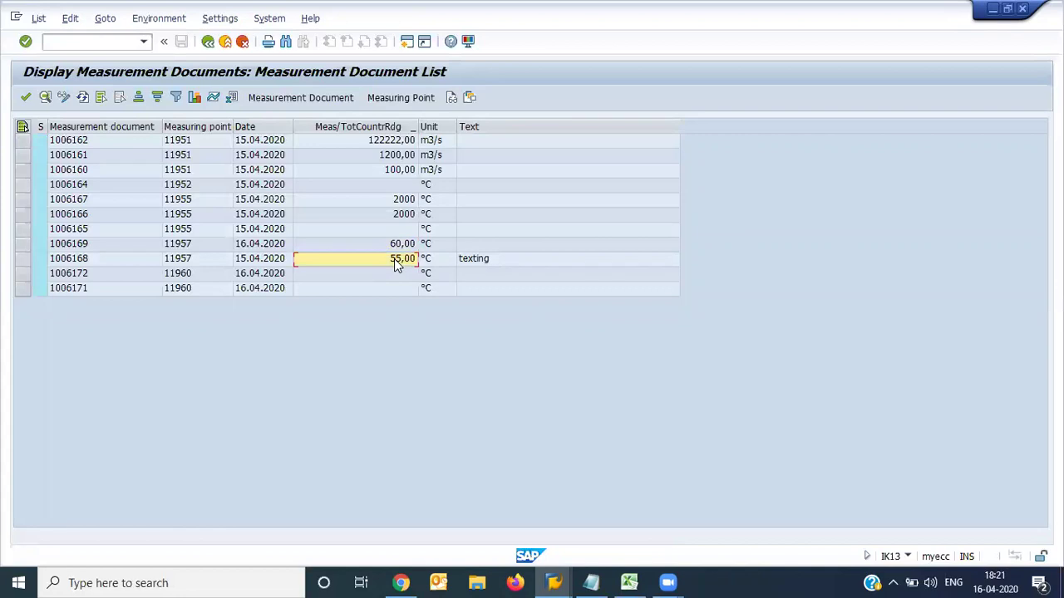
- Add the columns Measurement time, Reading taken by, Changed on, Catalog type, Code group and Valuation code to the measurement document list layout
left_click(469, 97)
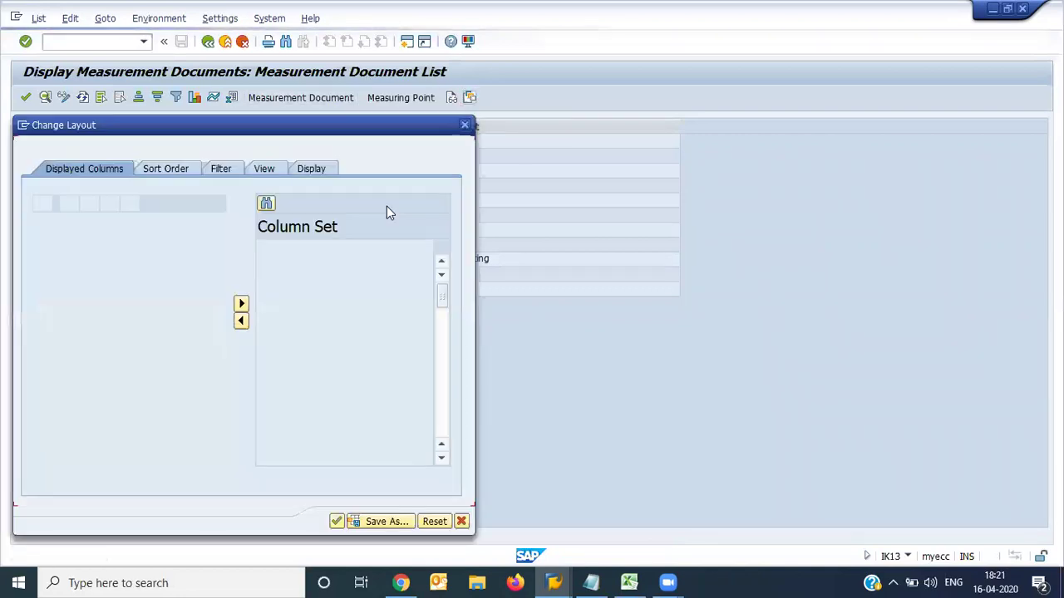
double_click(315, 290)
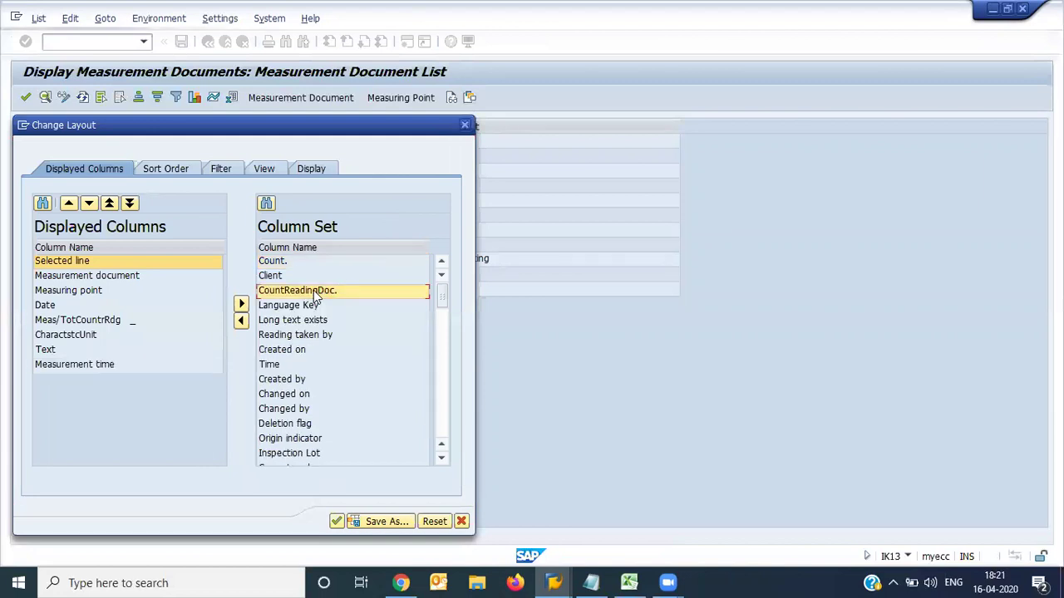
double_click(321, 335)
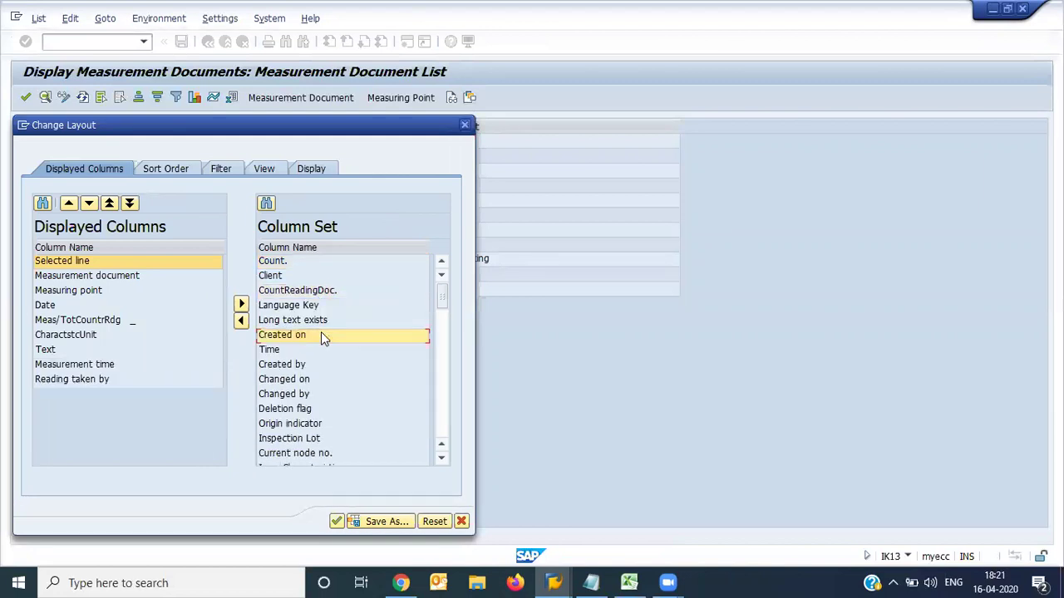
double_click(314, 379)
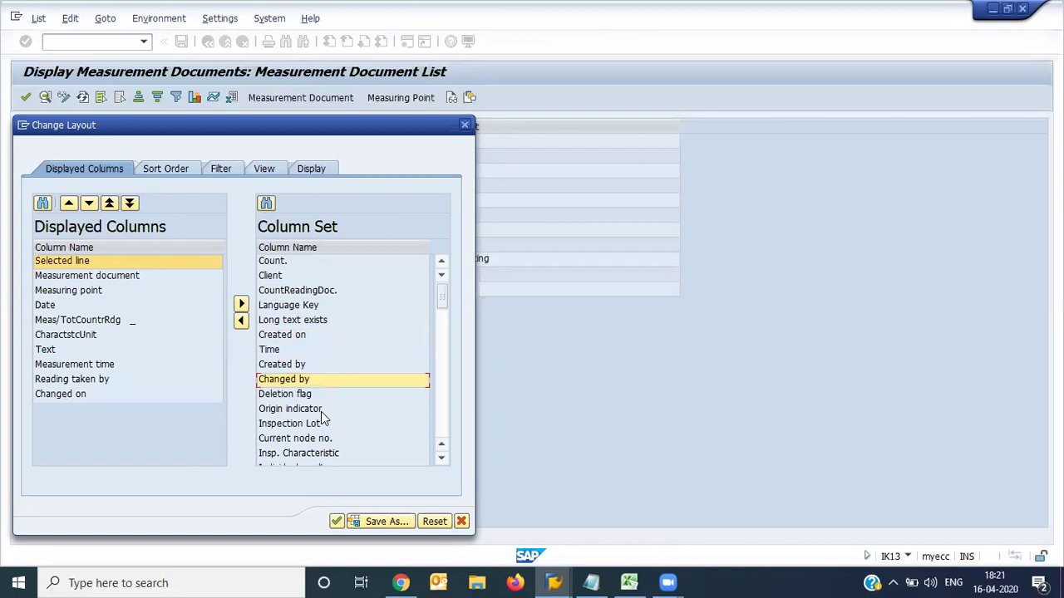
scroll(326, 423, "down", 3)
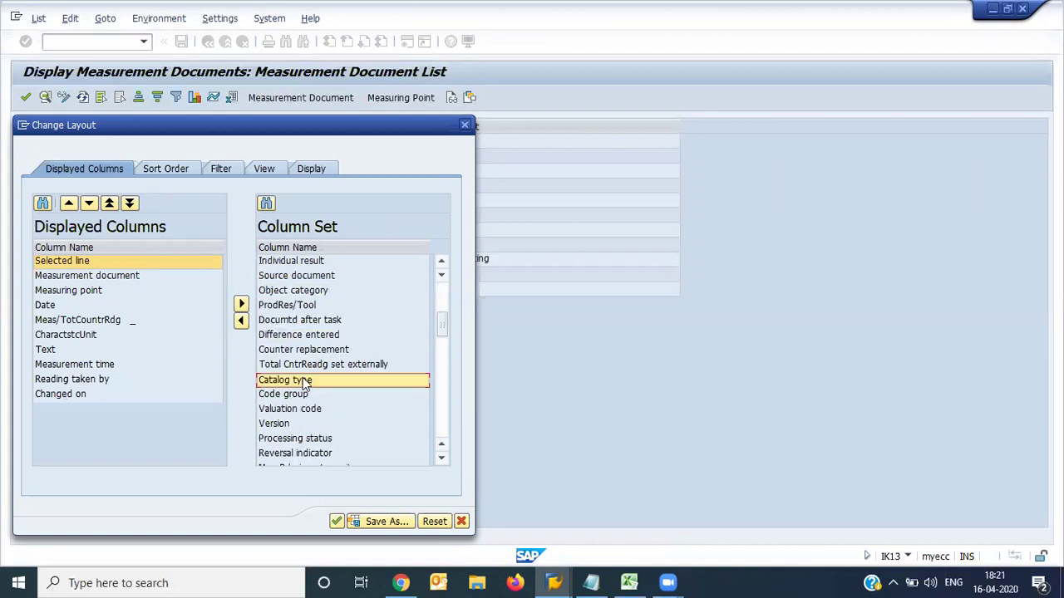
double_click(302, 380)
double_click(302, 380)
double_click(302, 382)
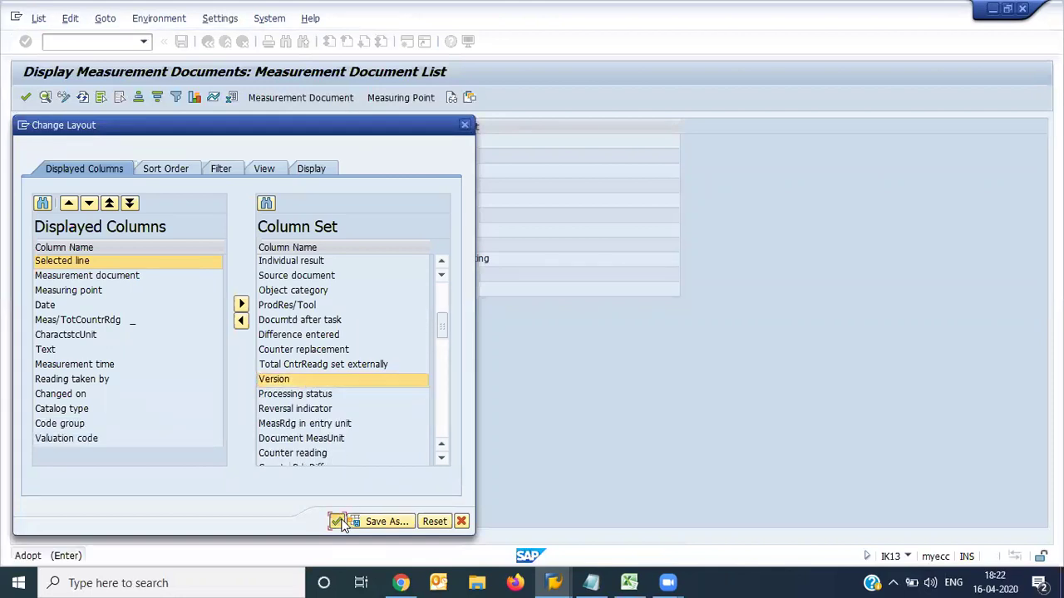
left_click(338, 521)
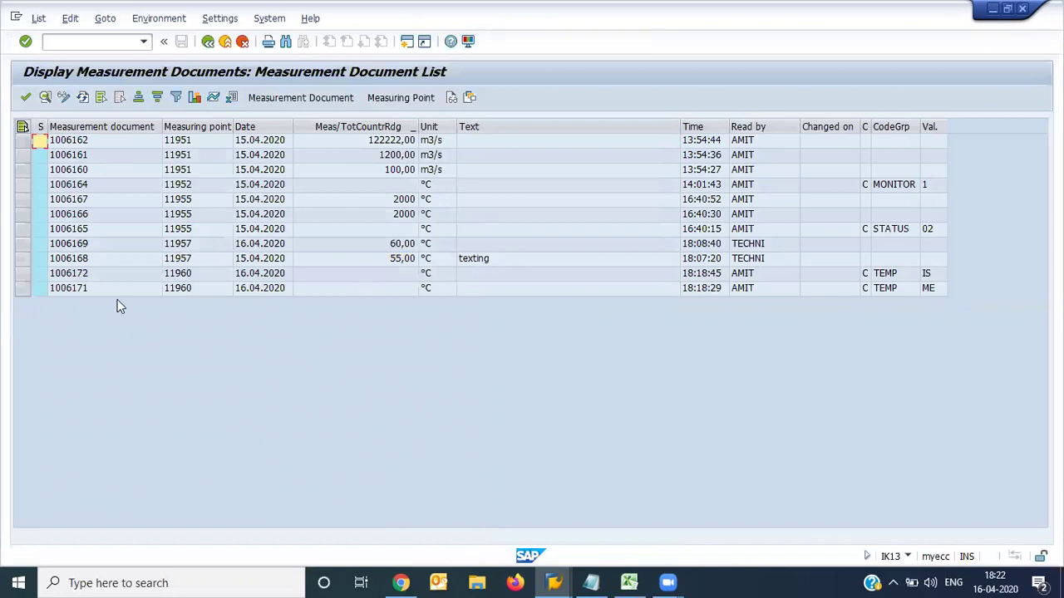
- Examine the two entries for measuring point 11960 and view the TEMP valuation codes available for the IS entry
left_click_drag(24, 276, 23, 289)
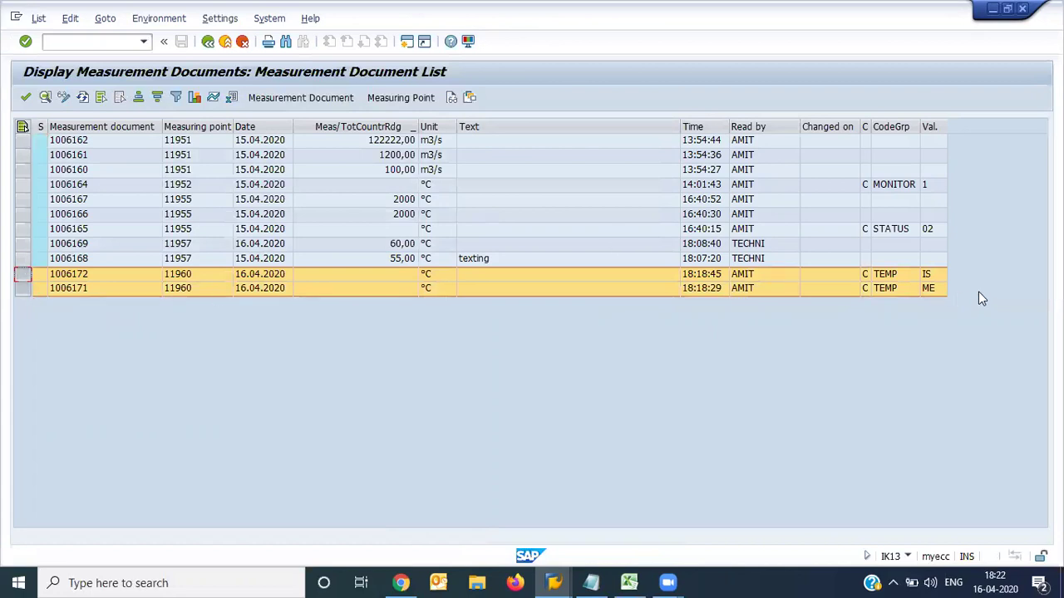
left_click(894, 277)
left_click(938, 274)
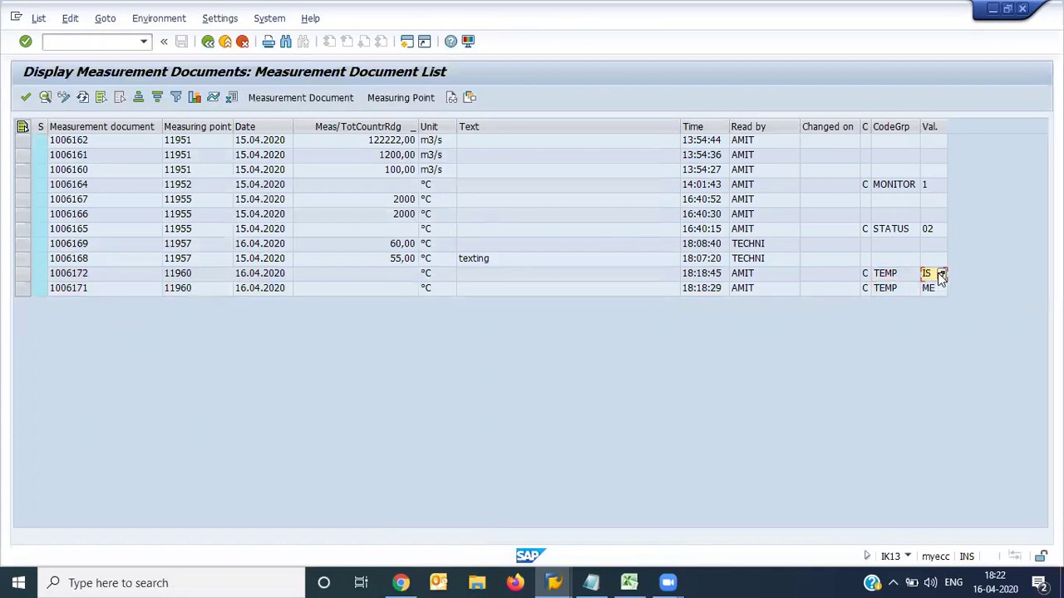
left_click(942, 273)
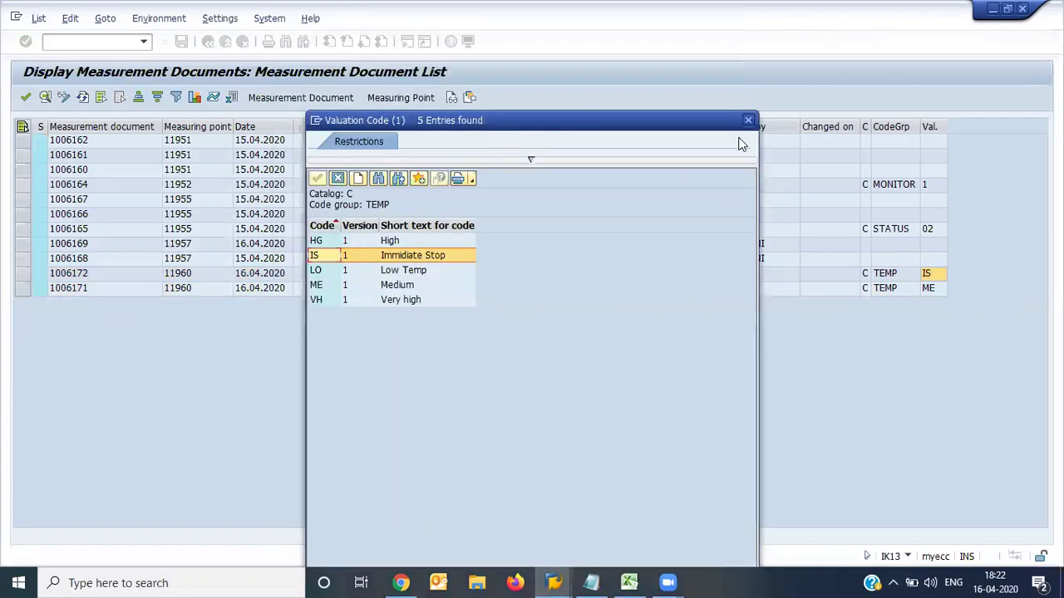
left_click(750, 121)
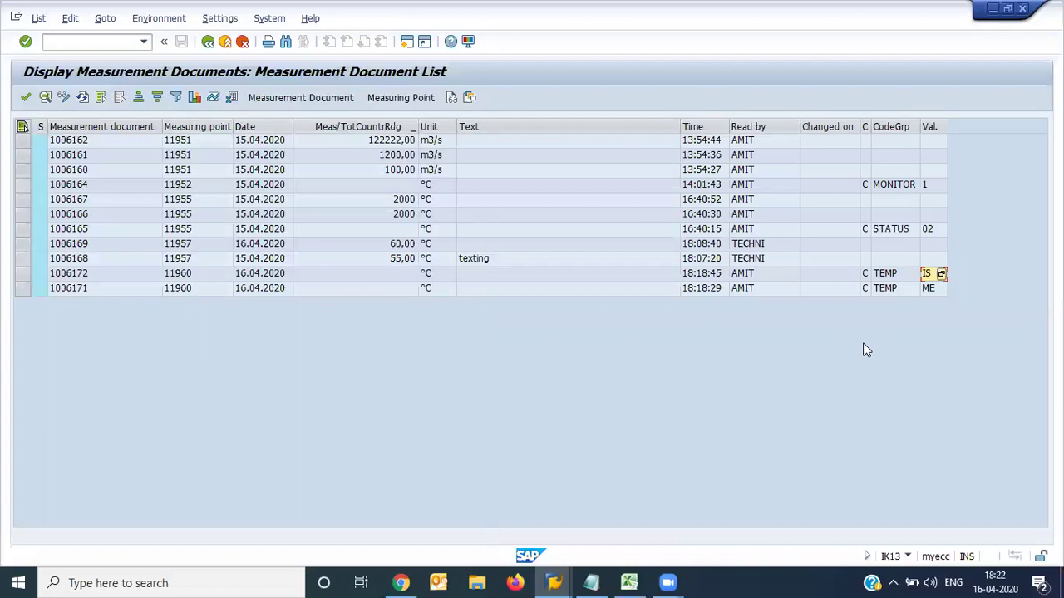
- Leave the measurement document list and start a new measurement reading entry list in IK31 named TEMP_MOTIR
left_click(225, 42)
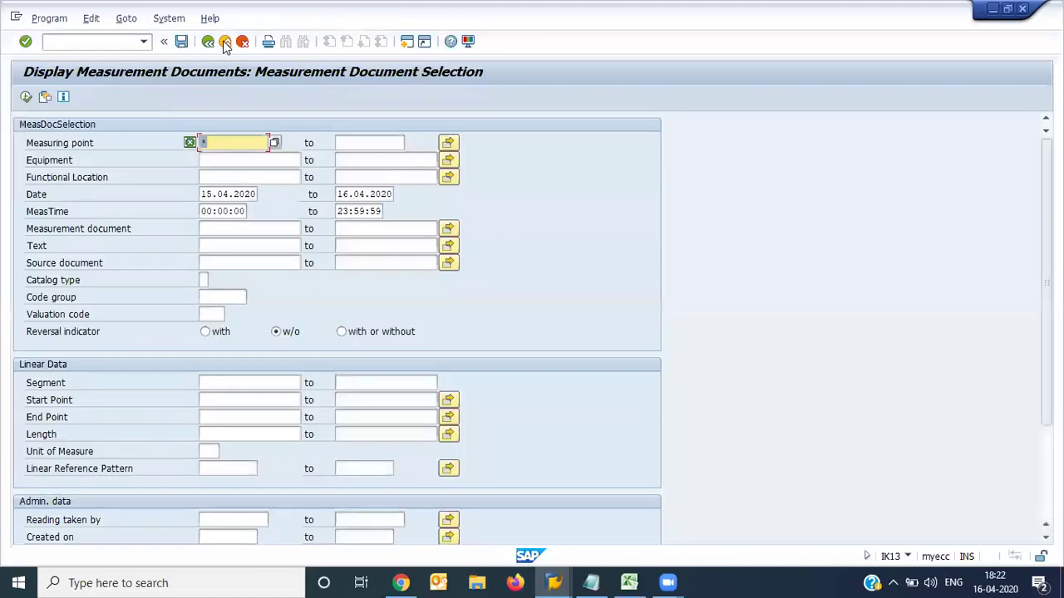
left_click(224, 42)
left_click(224, 41)
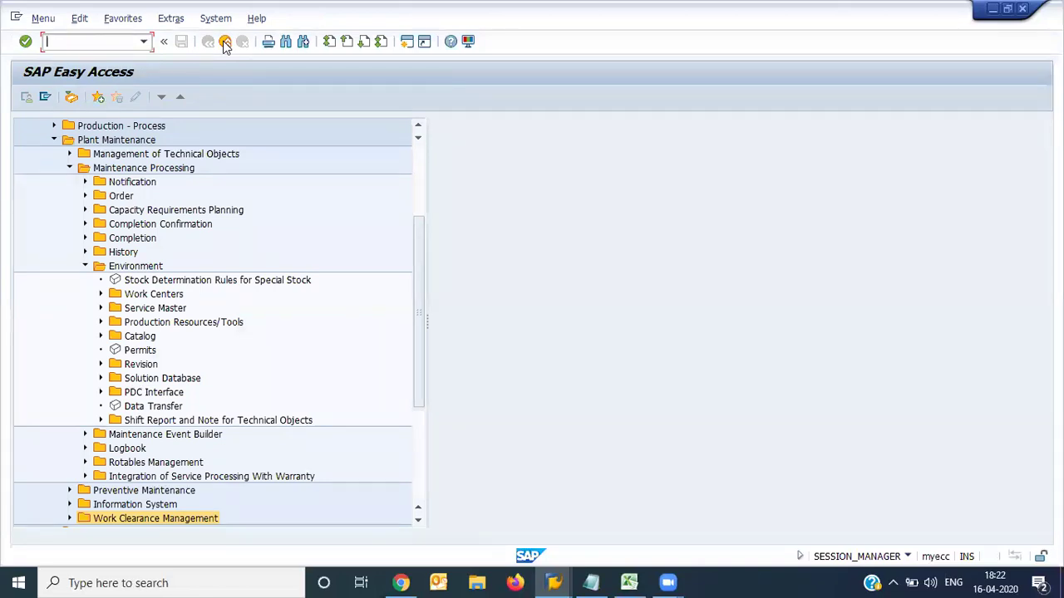
type("IK01")
key("Return")
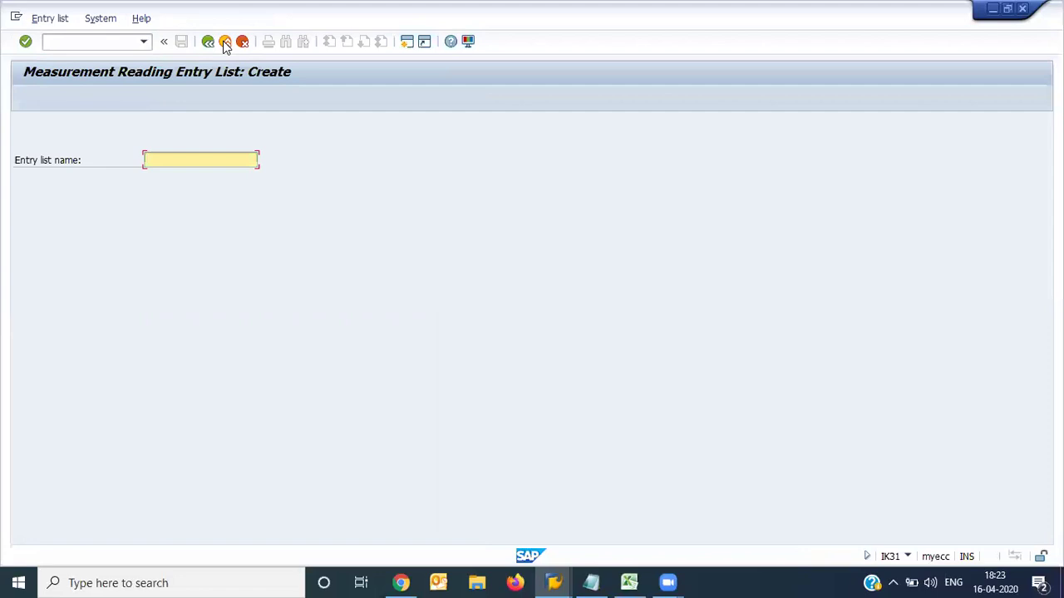
type("Temp_motir")
key("Return")
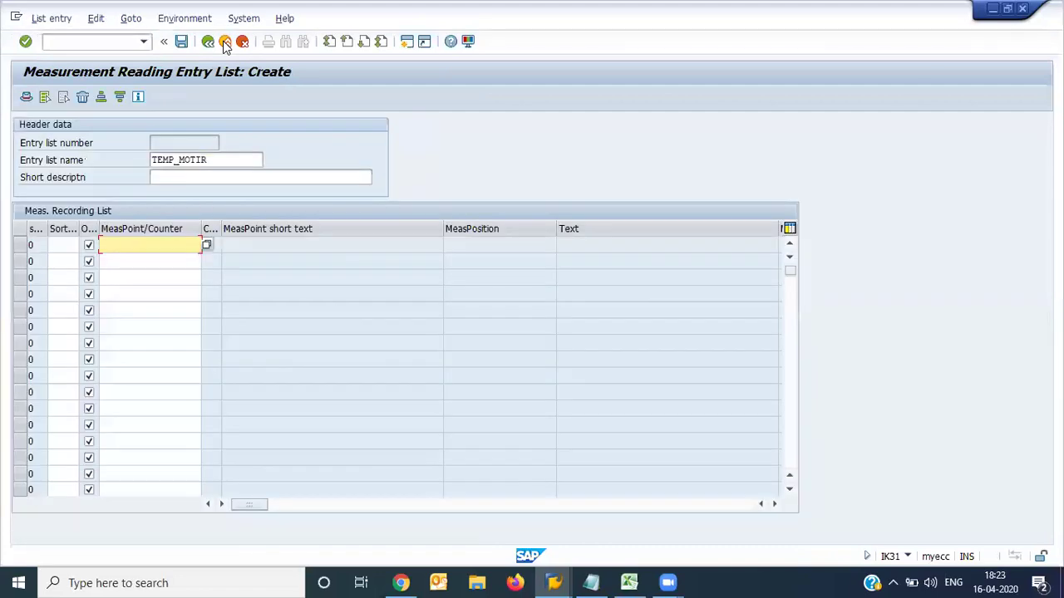
- Check the measuring point number in the PM Course Excel workbook and enter 11957 in the first row of the SAP recording list
left_click(186, 263)
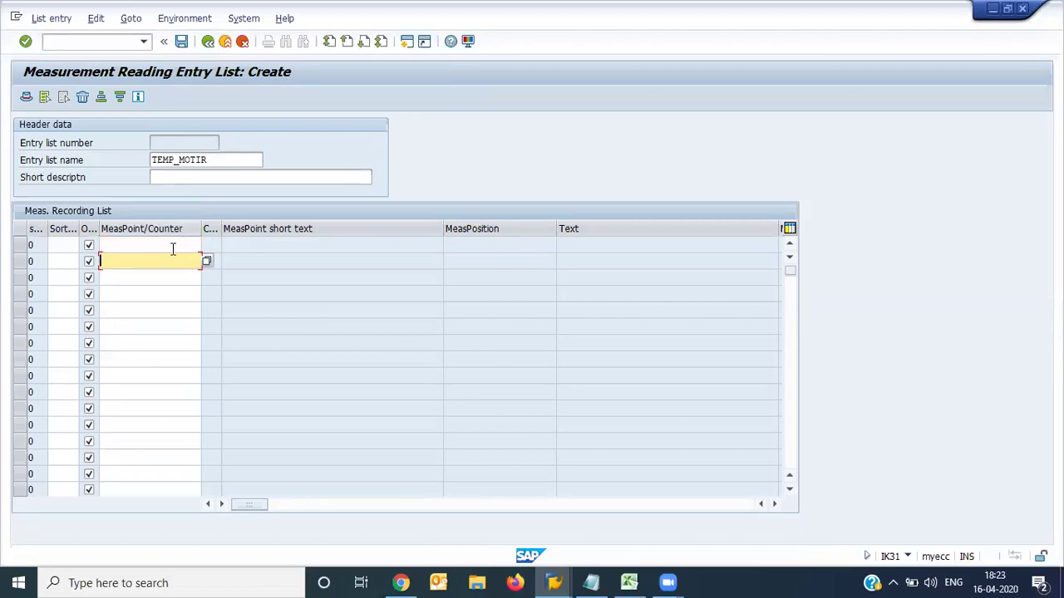
left_click(172, 245)
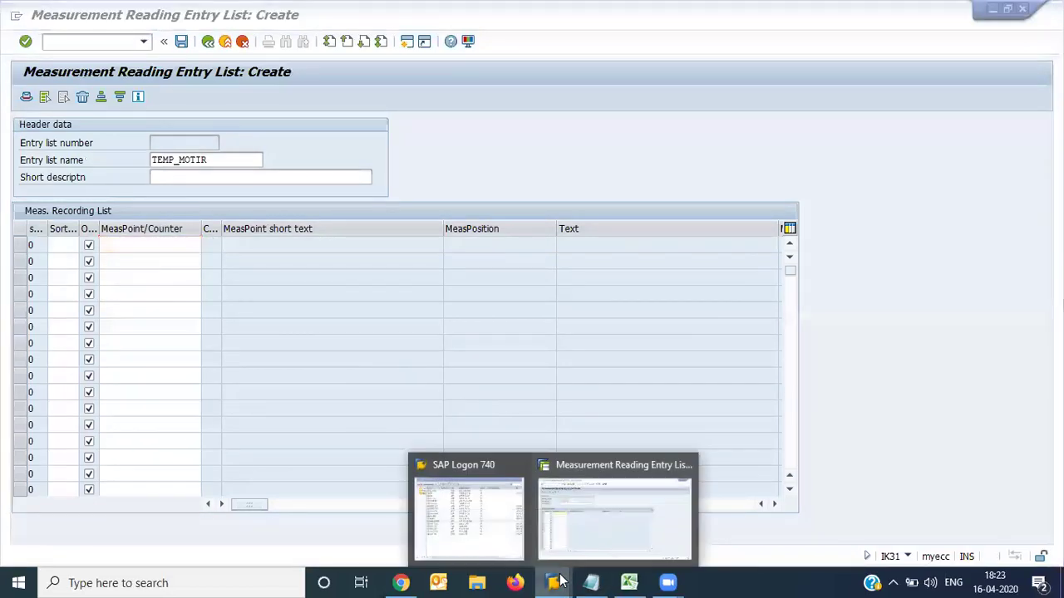
left_click(570, 521)
right_click(349, 378)
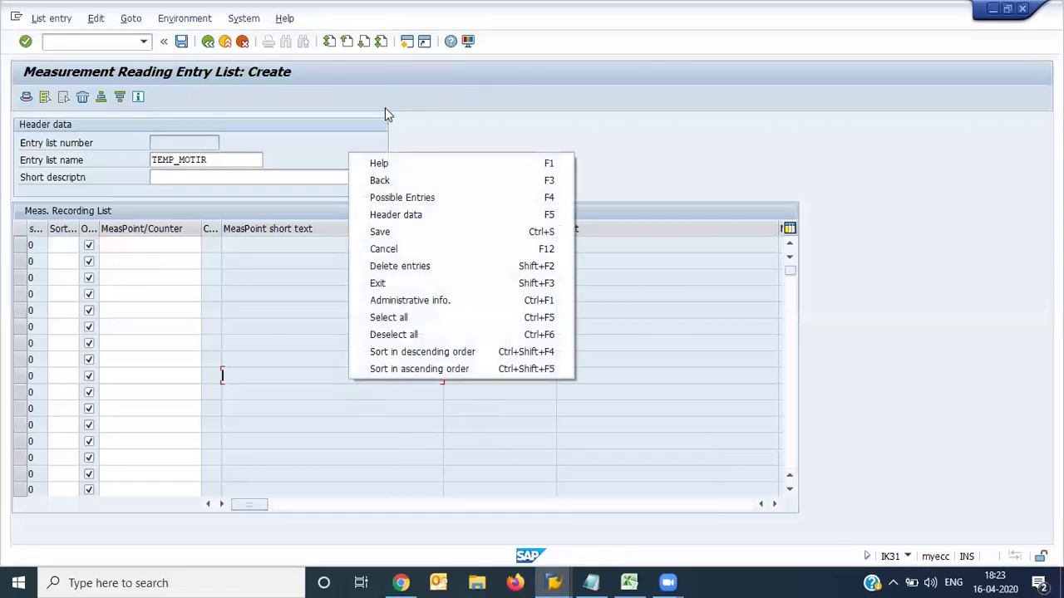
left_click(630, 582)
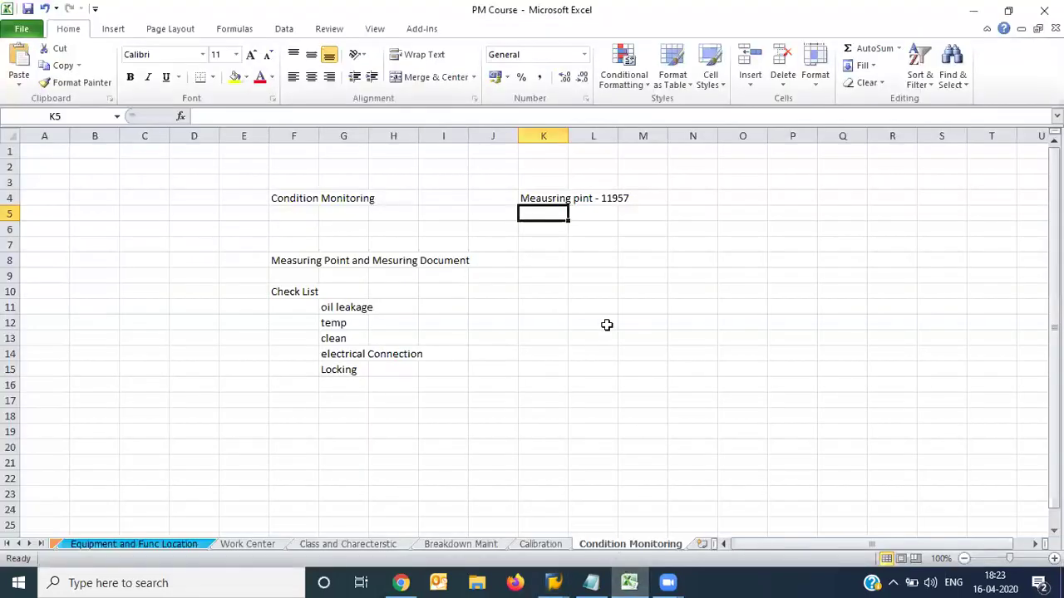
key("alt")
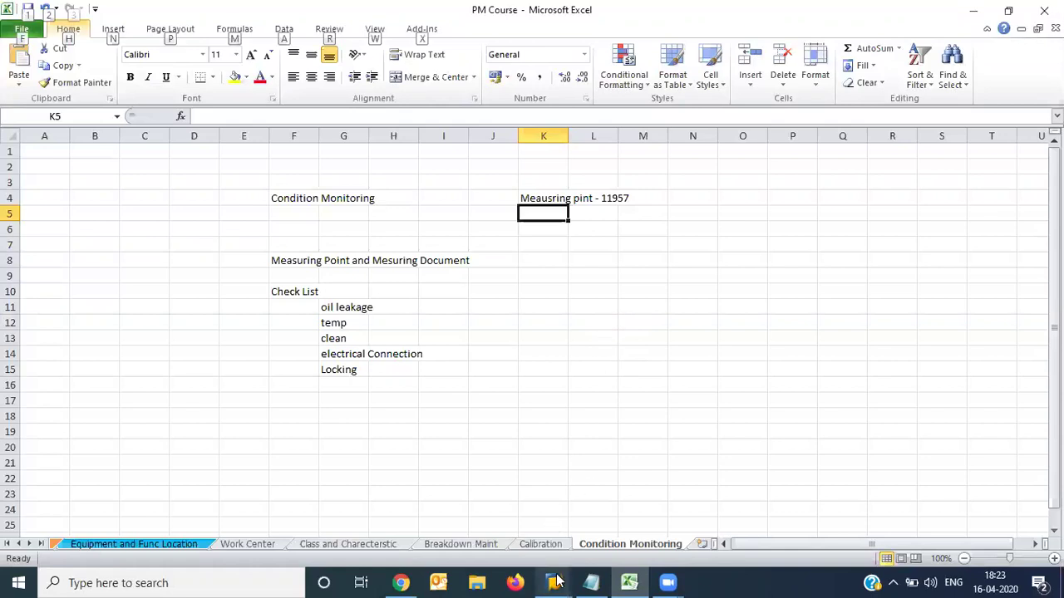
mouse_move(555, 582)
left_click(606, 538)
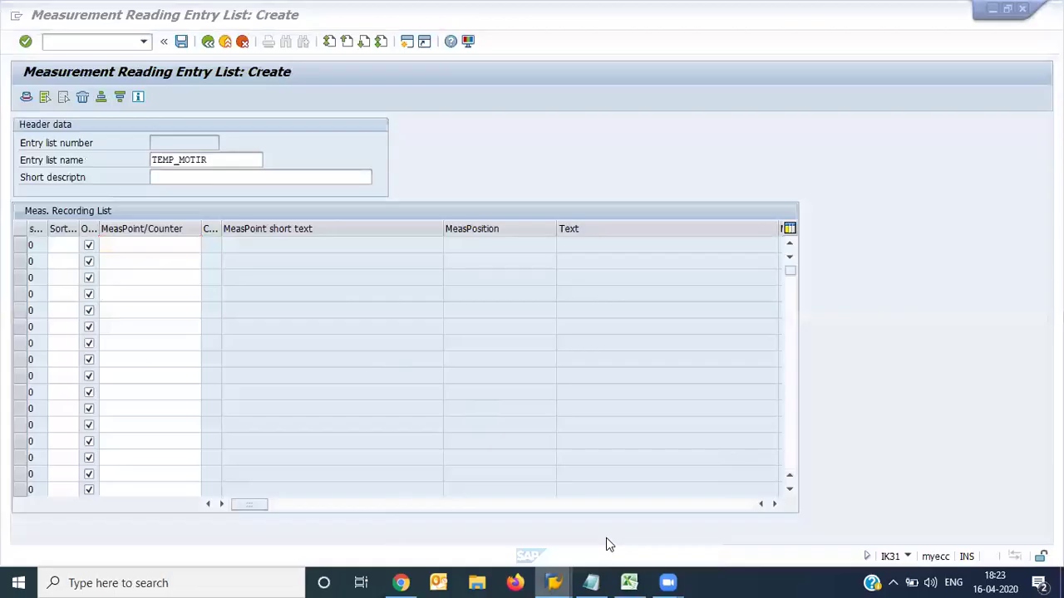
left_click(166, 246)
type("11957")
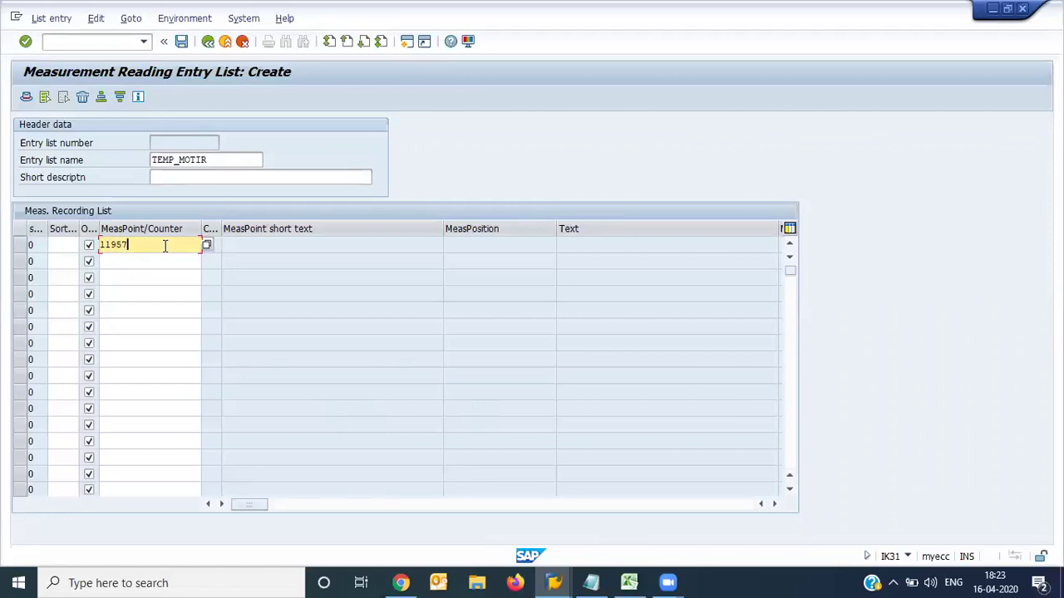
key("Return")
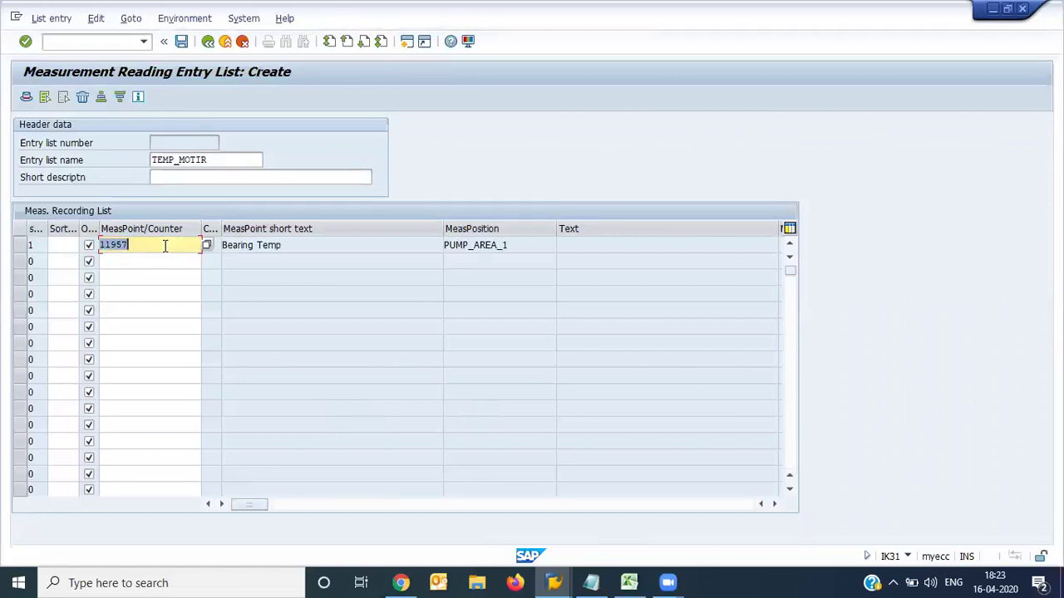
- Try to add measuring point 11958 in the second row of the recording list
key("Down")
type("11958")
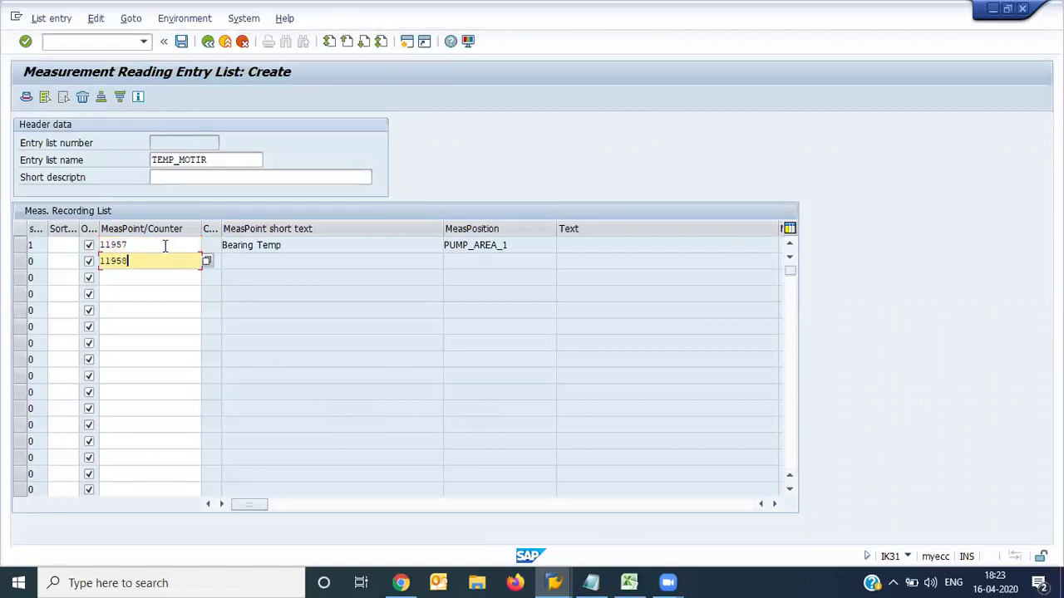
key("Return")
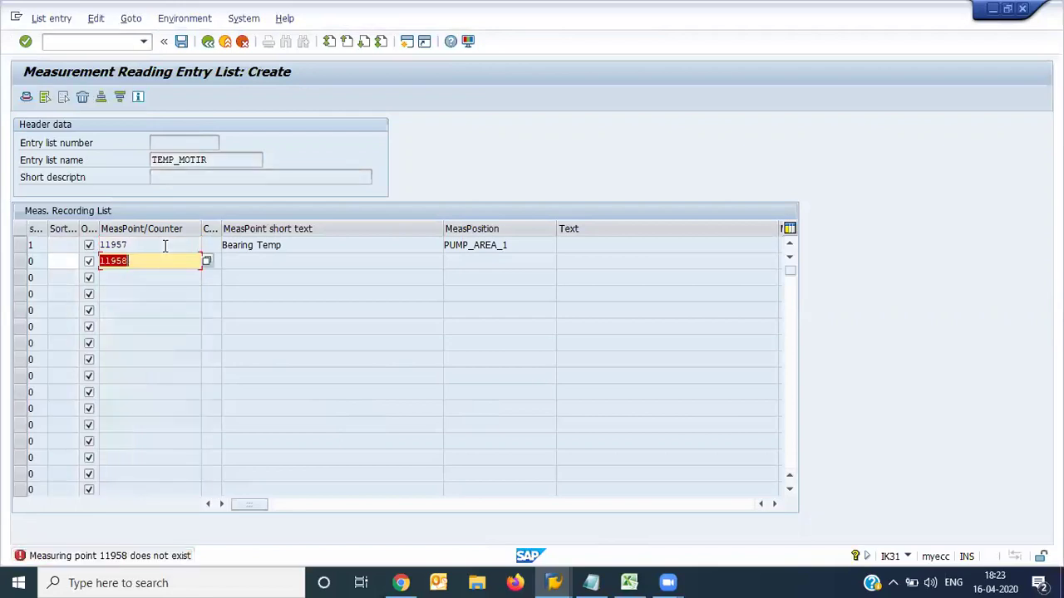
- Search for the second row's measuring point by measurement position with PUM* and *PUM*, and clear the search value
left_click(203, 262)
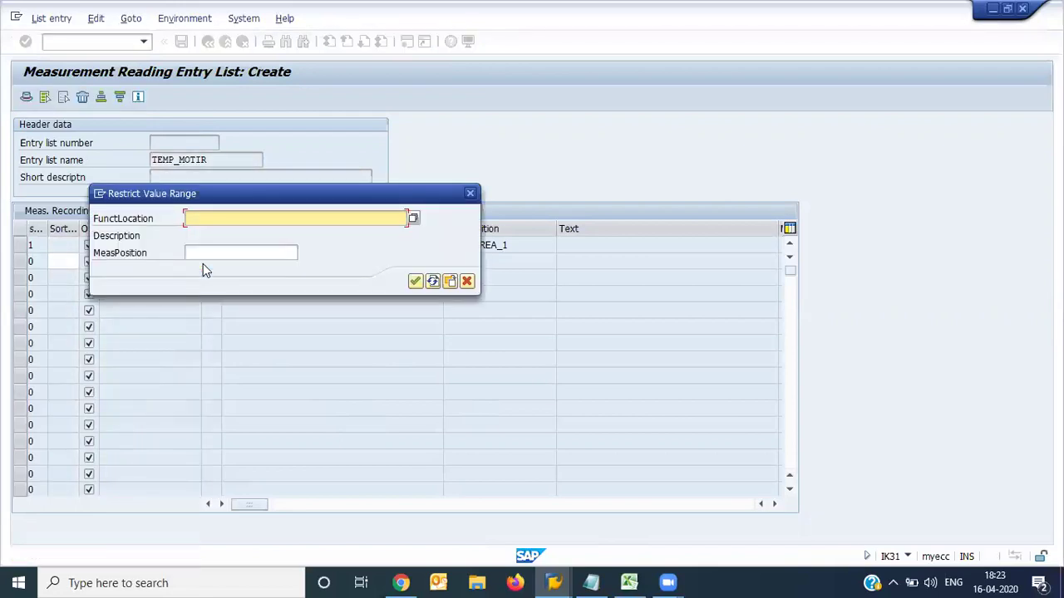
left_click(291, 256)
type("pu")
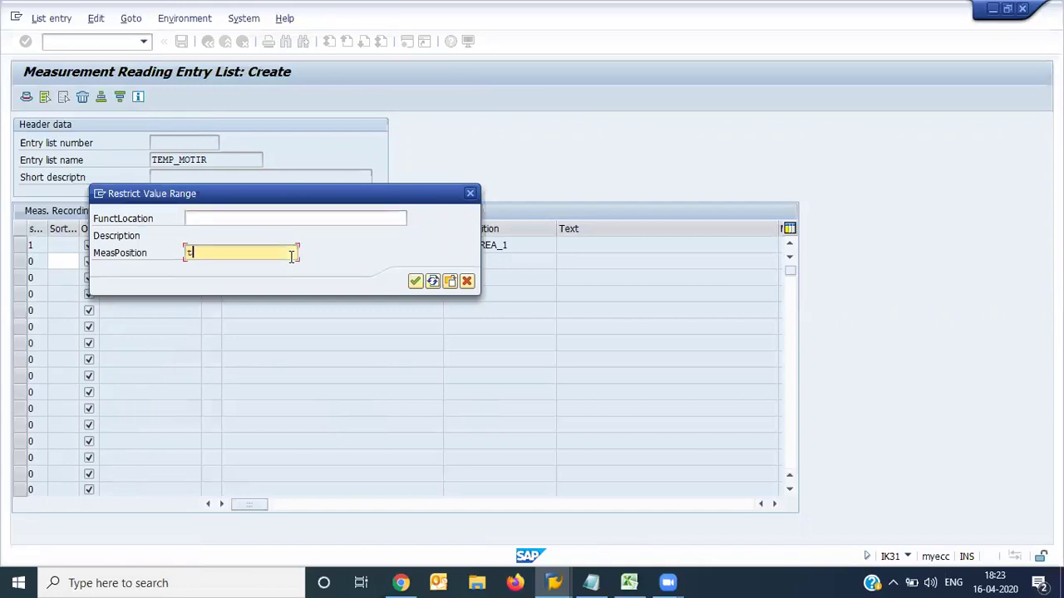
type("m*")
key("Return")
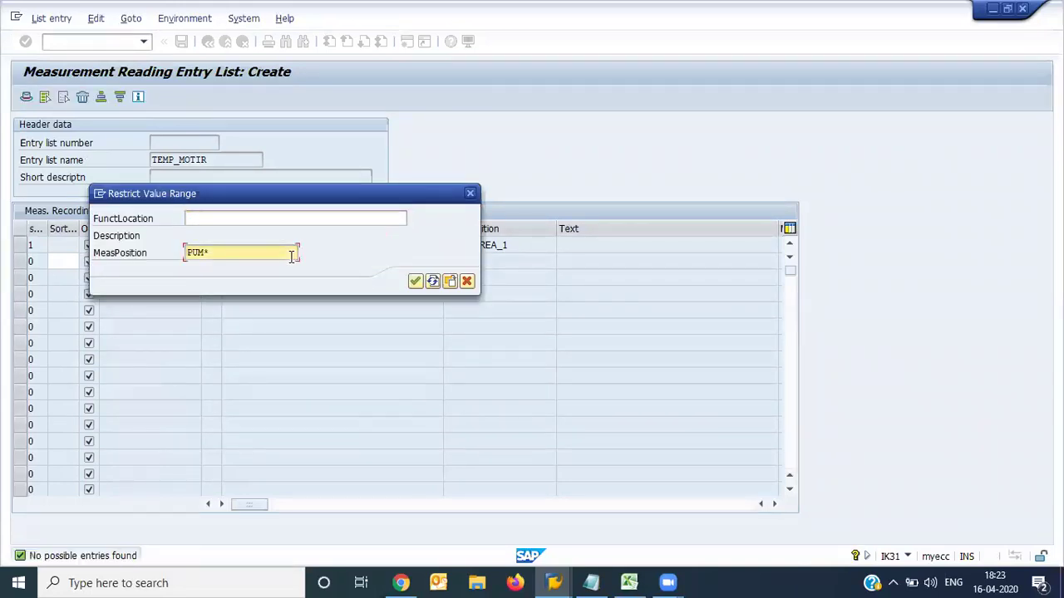
type("*")
key("Return")
left_click(291, 253)
key("BackSpace")
key("BackSpace")
key("BackSpace")
key("BackSpace")
key("BackSpace")
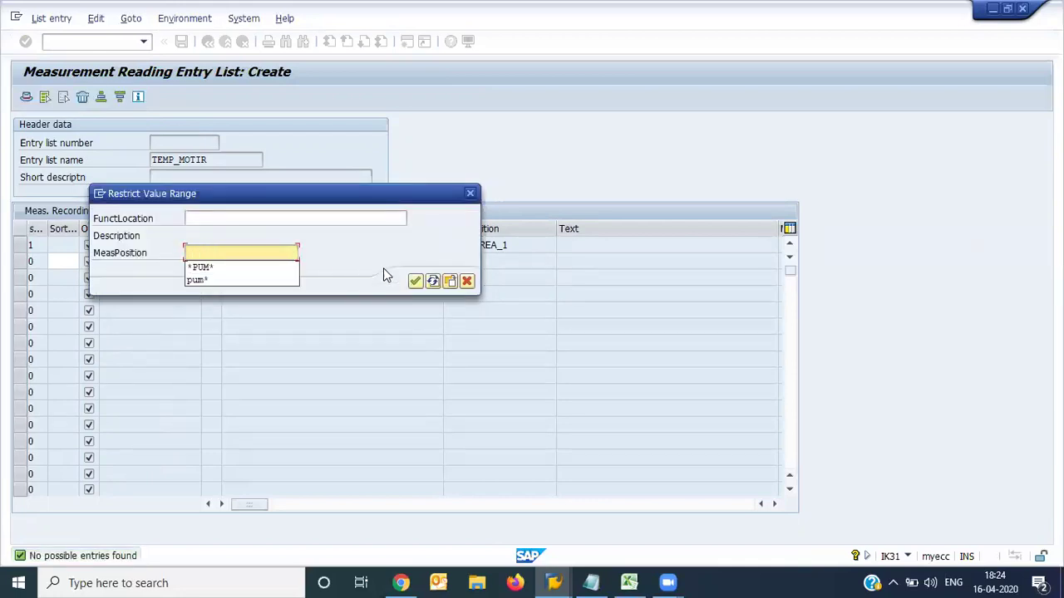
- Open the measuring point list search for the second row, check the Calibration sheet in the PM Course Excel workbook, and return to SAP
left_click(449, 281)
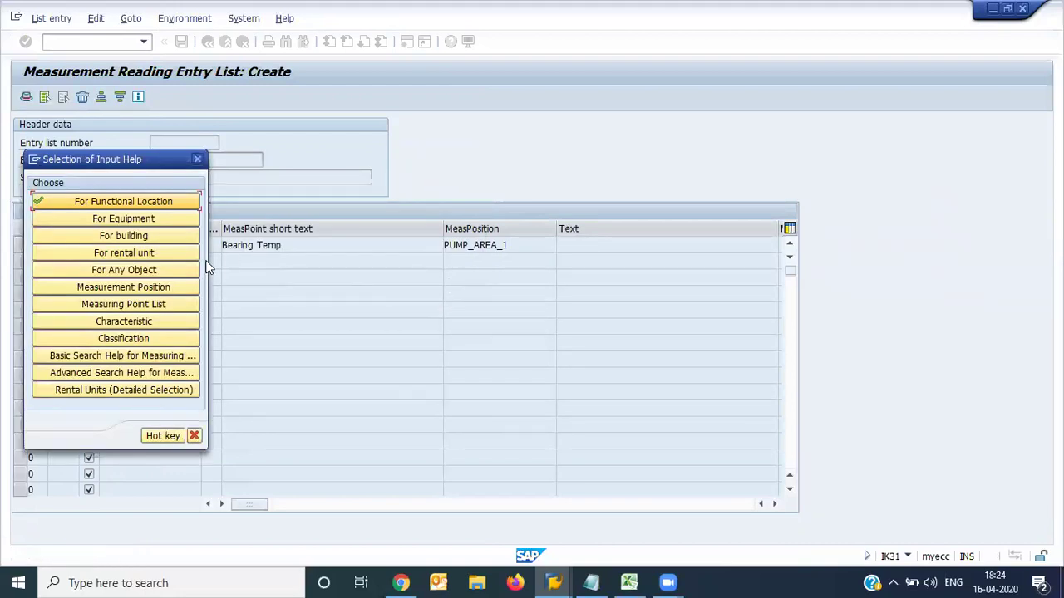
left_click(176, 304)
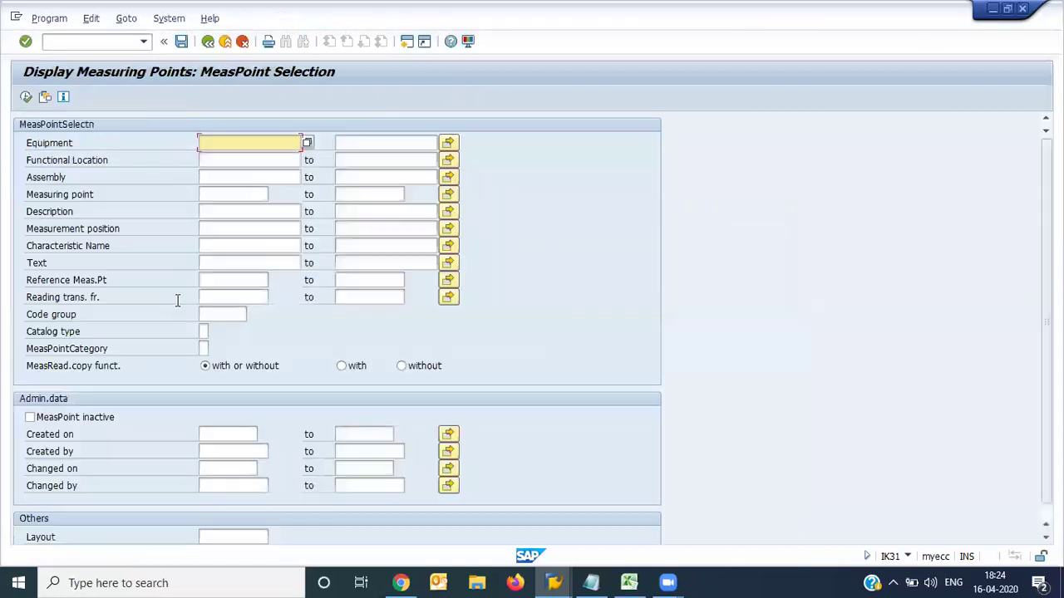
left_click(208, 148)
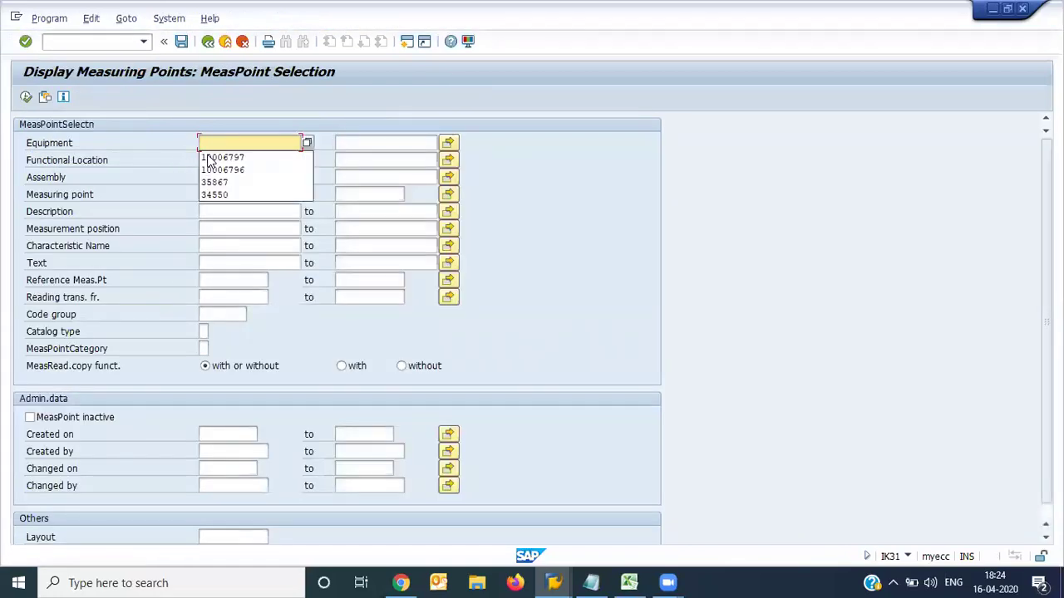
left_click(630, 583)
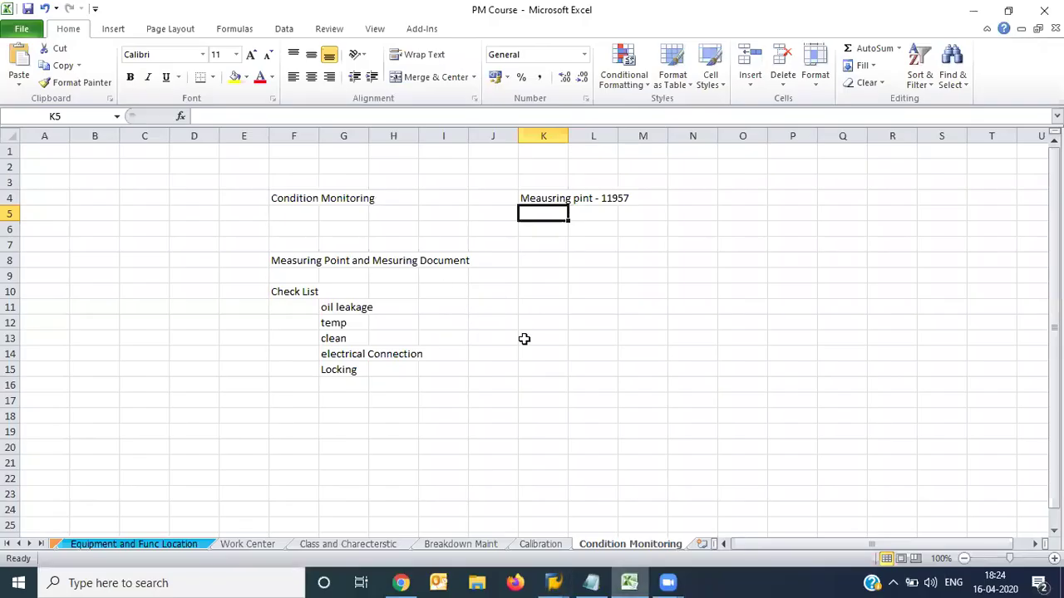
left_click(536, 547)
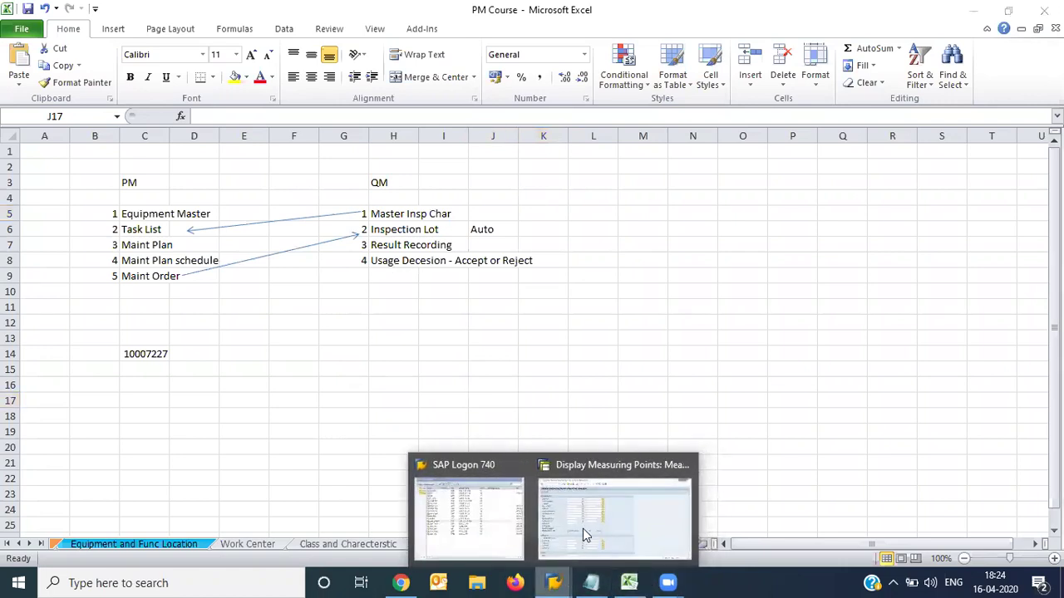
left_click(619, 507)
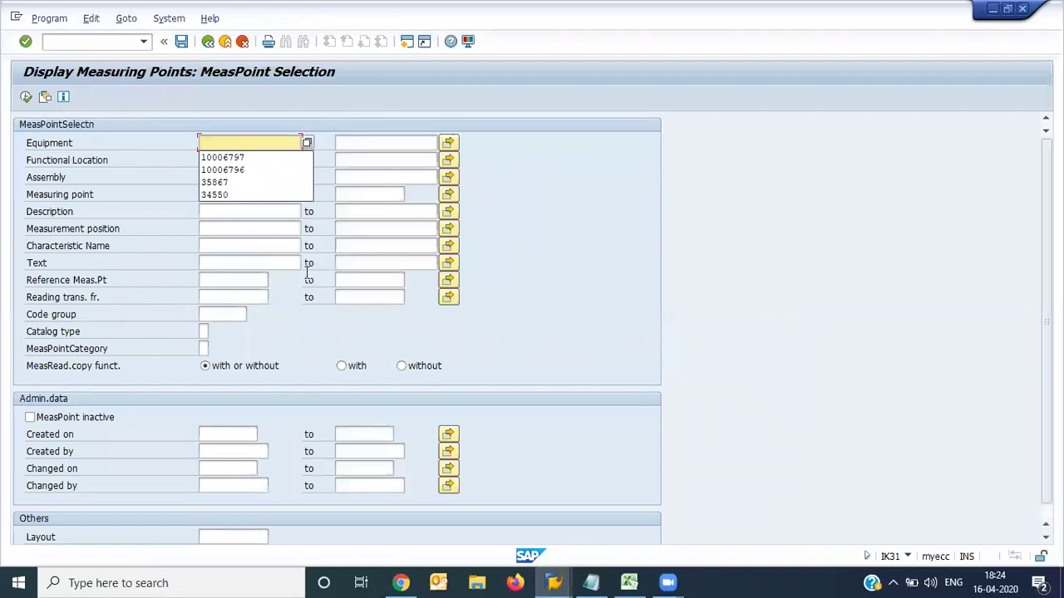
- Open the equipment search for the measuring point selection and search for equipment with plant PM01 under the serial number selection
left_click(307, 146)
left_click(307, 143)
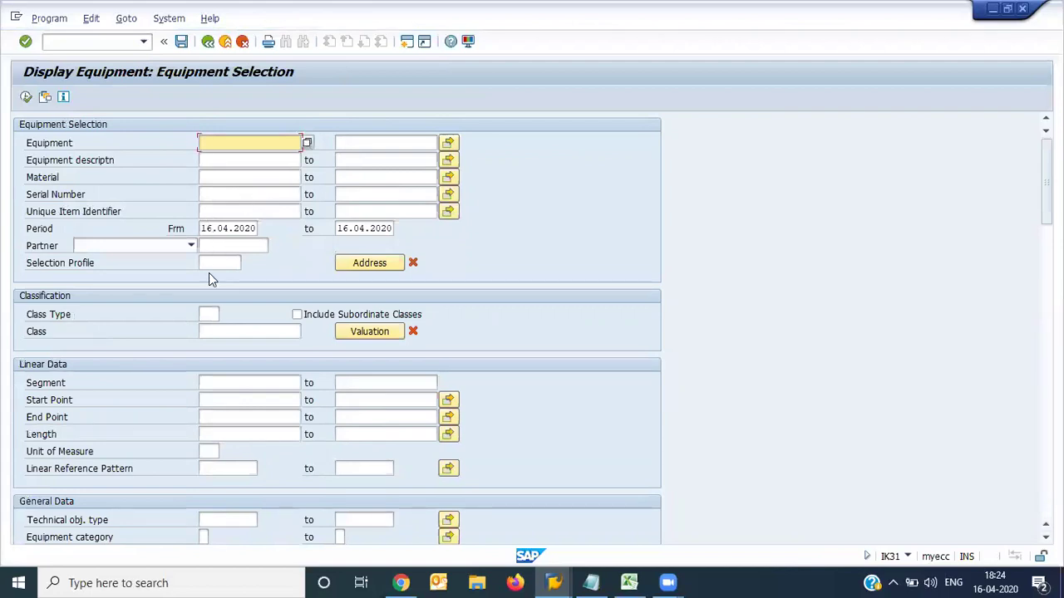
left_click(218, 429)
scroll(219, 429, "down", 10)
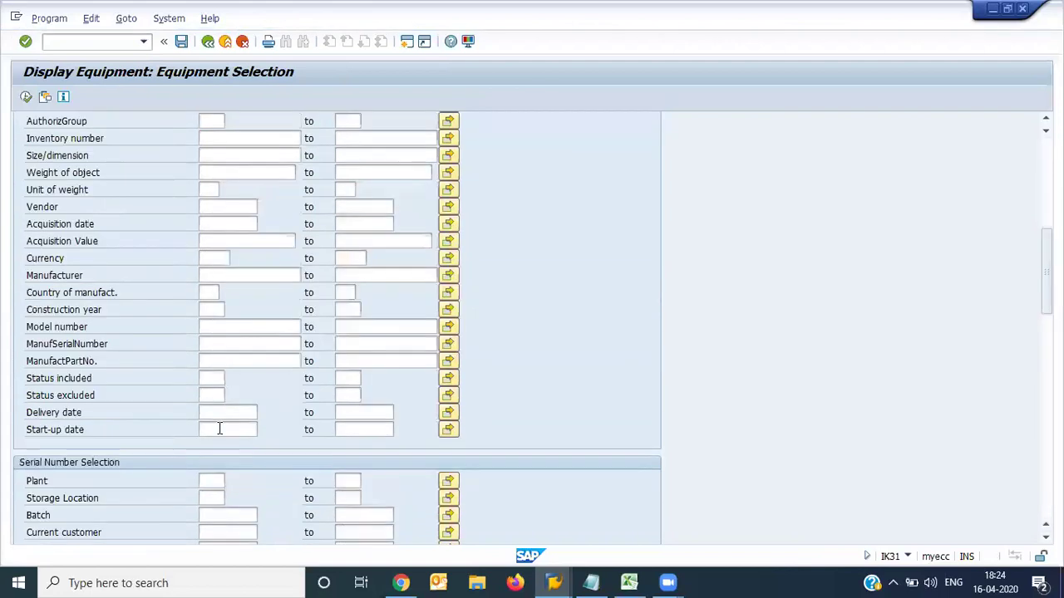
left_click(216, 481)
left_click(216, 481)
key("Down")
key("Return")
left_click(27, 96)
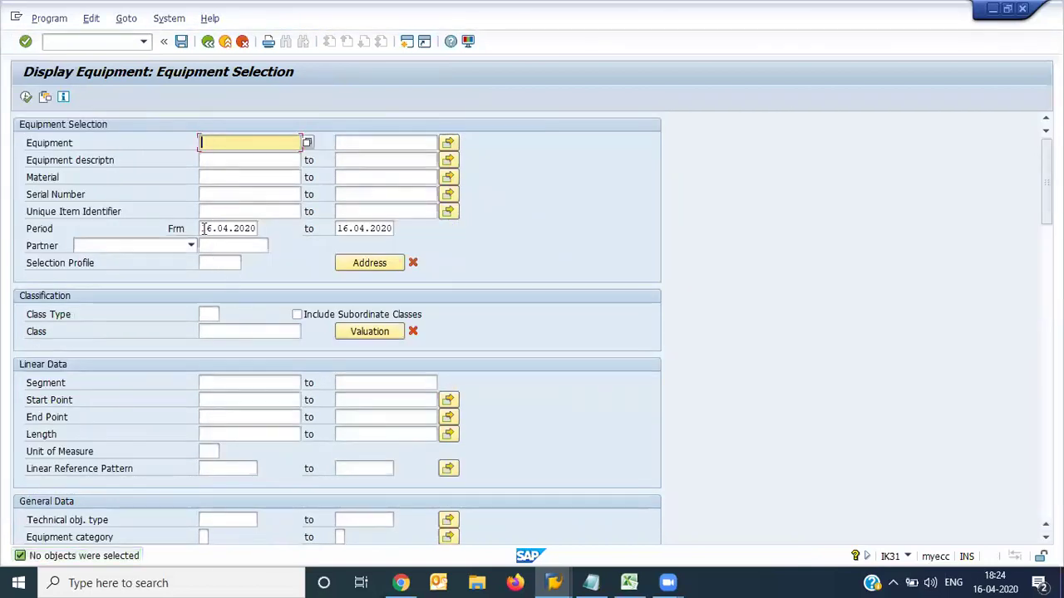
- Clear the period dates and serial number plant, and search for equipment by maintenance plant IM01
left_click(204, 228)
key("ctrl+a")
key("Delete")
key("Tab")
key("Delete")
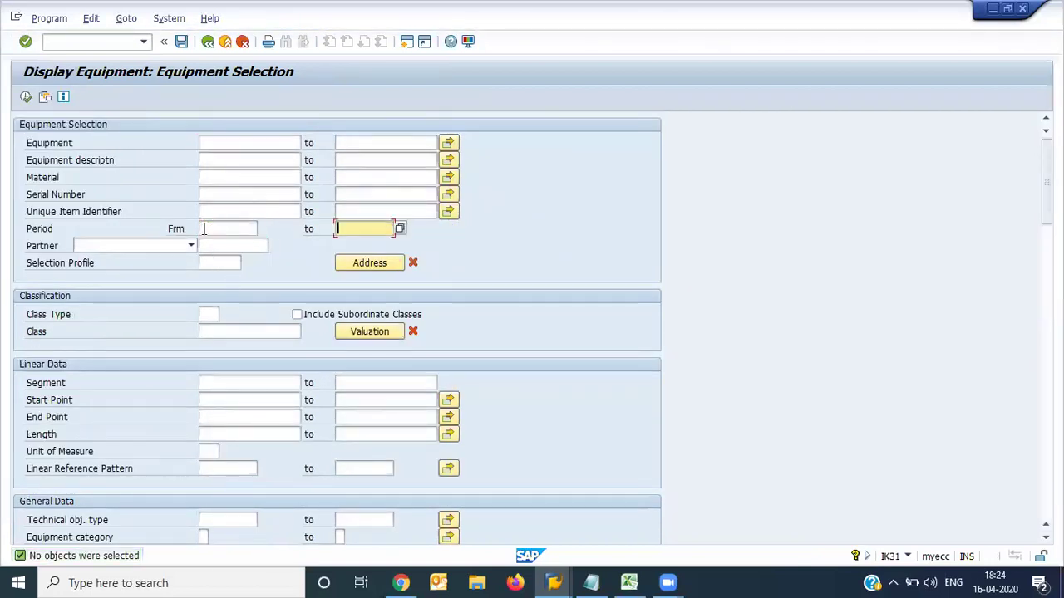
scroll(204, 229, "down", 10)
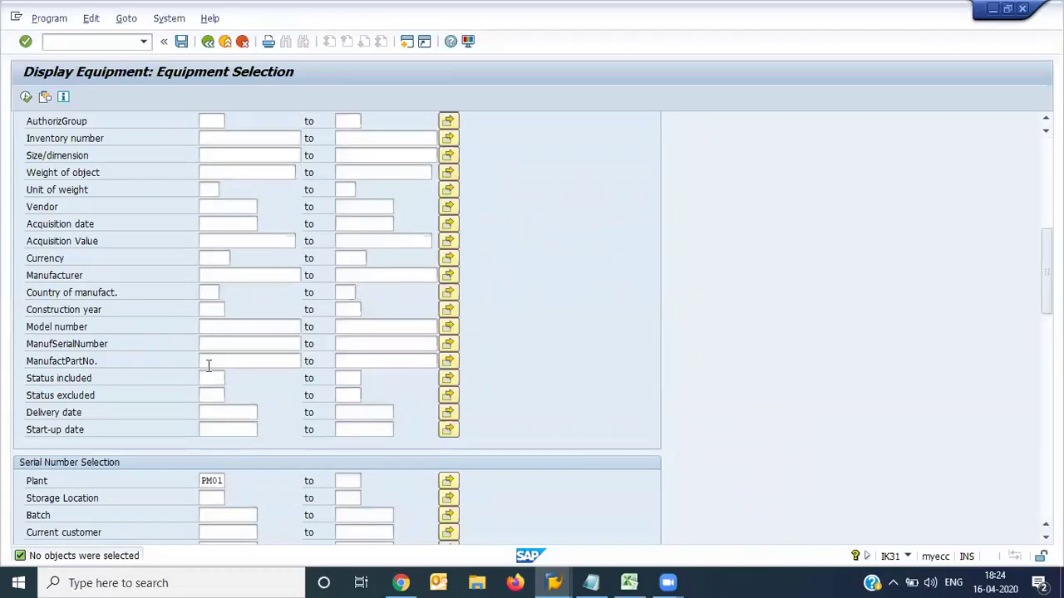
left_click_drag(199, 480, 329, 497)
key("Delete")
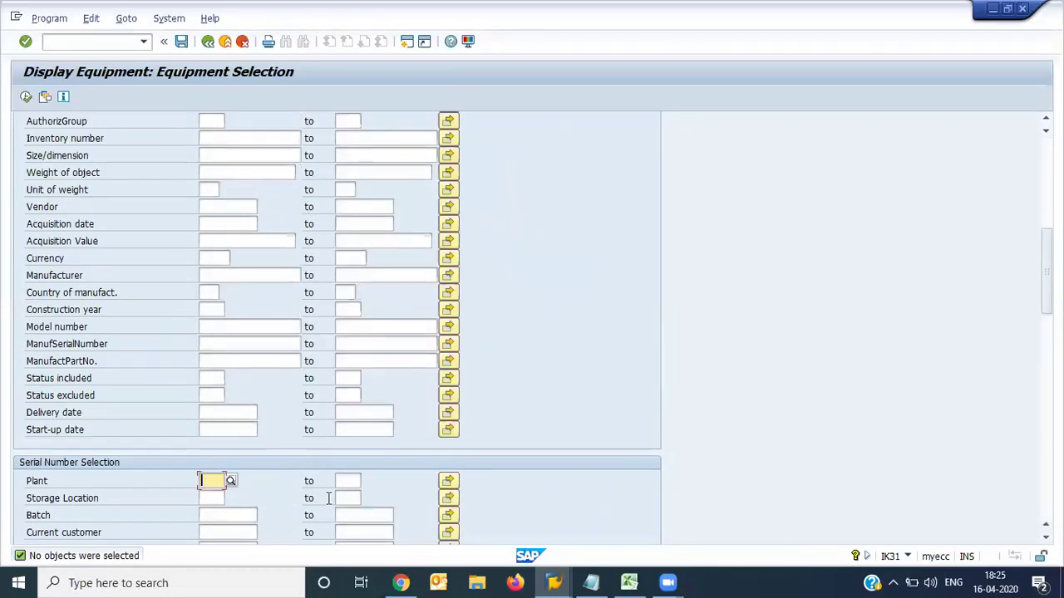
scroll(328, 498, "down", 5)
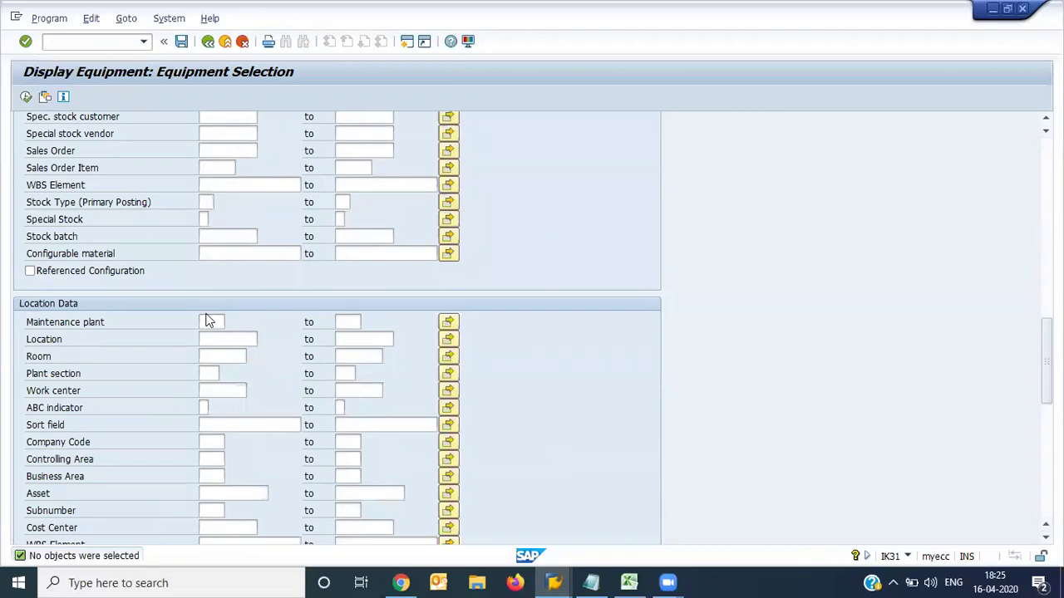
left_click(208, 321)
type("IM01")
key("F8")
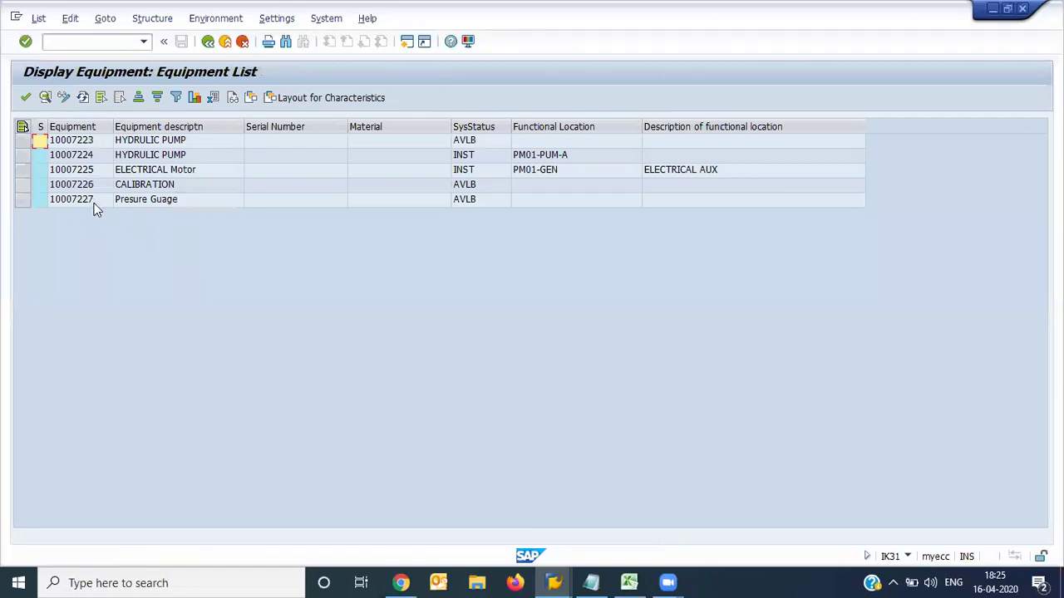
- Pick equipment 10007227, the pressure gauge, search for its measuring points, and clear the equipment criterion
double_click(75, 199)
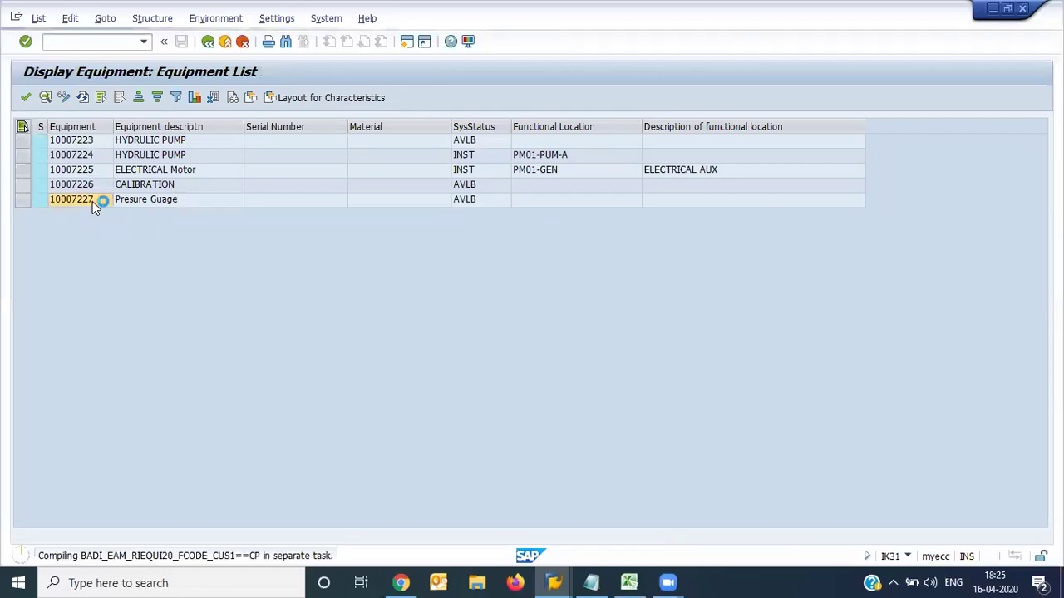
left_click(25, 97)
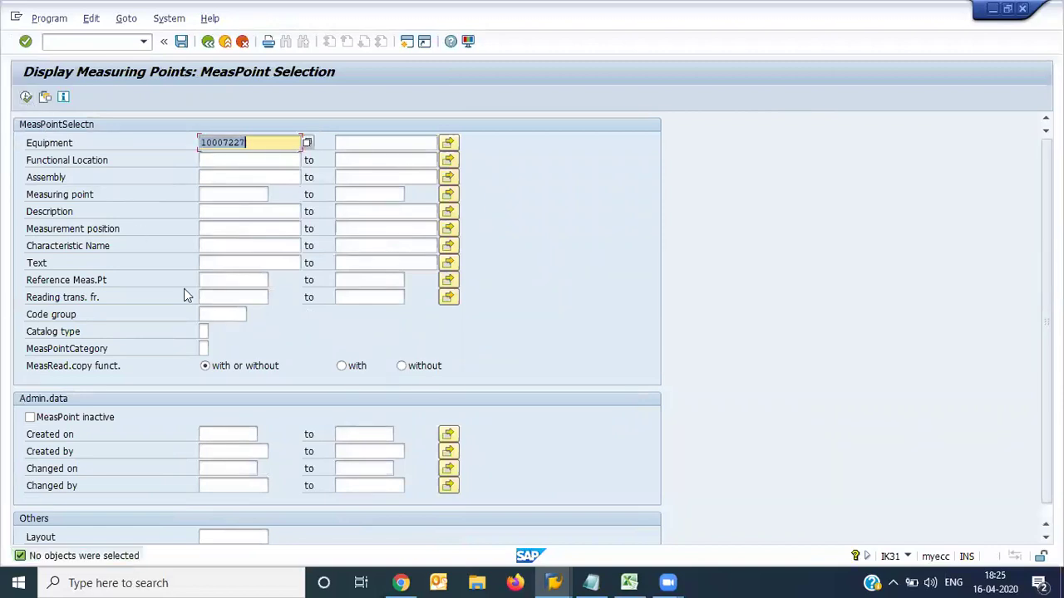
scroll(232, 336, "down", 1)
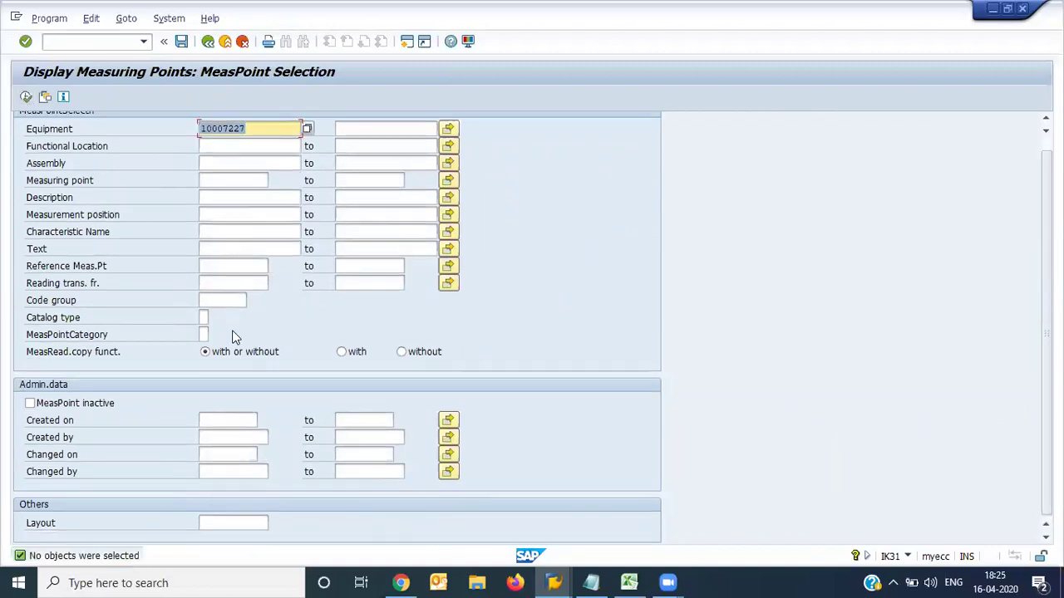
key("BackSpace")
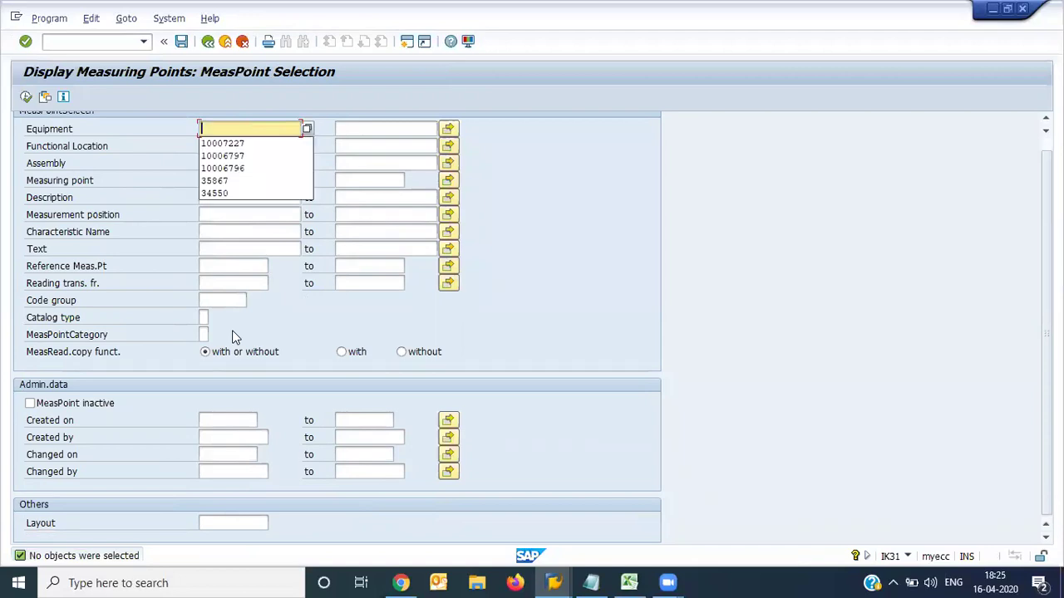
- List the measuring points created on 16.04.2020, then return to the recording list without transferring one
left_click(241, 420)
left_click(262, 419)
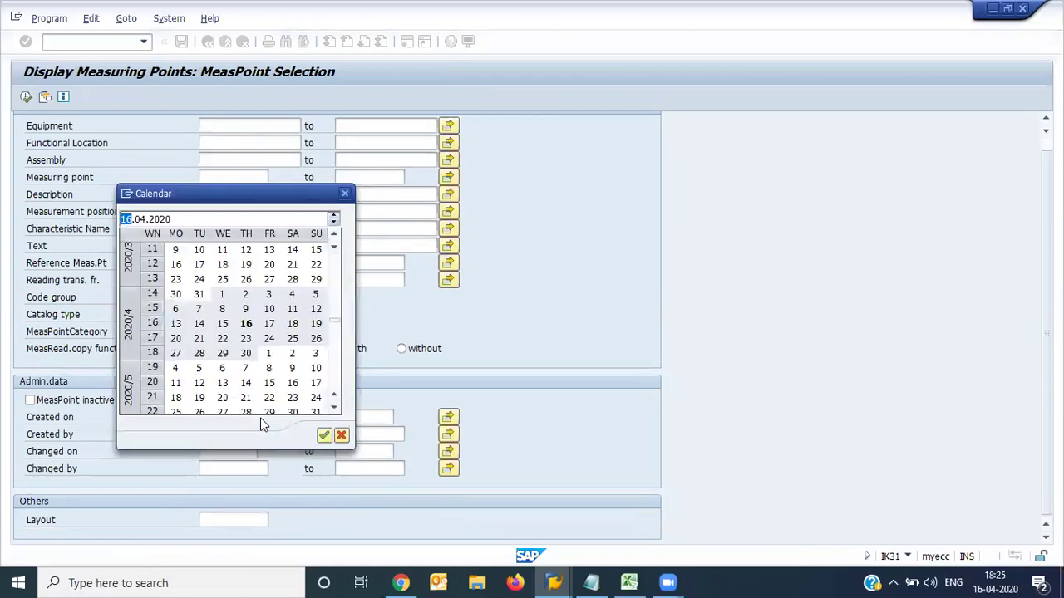
double_click(246, 325)
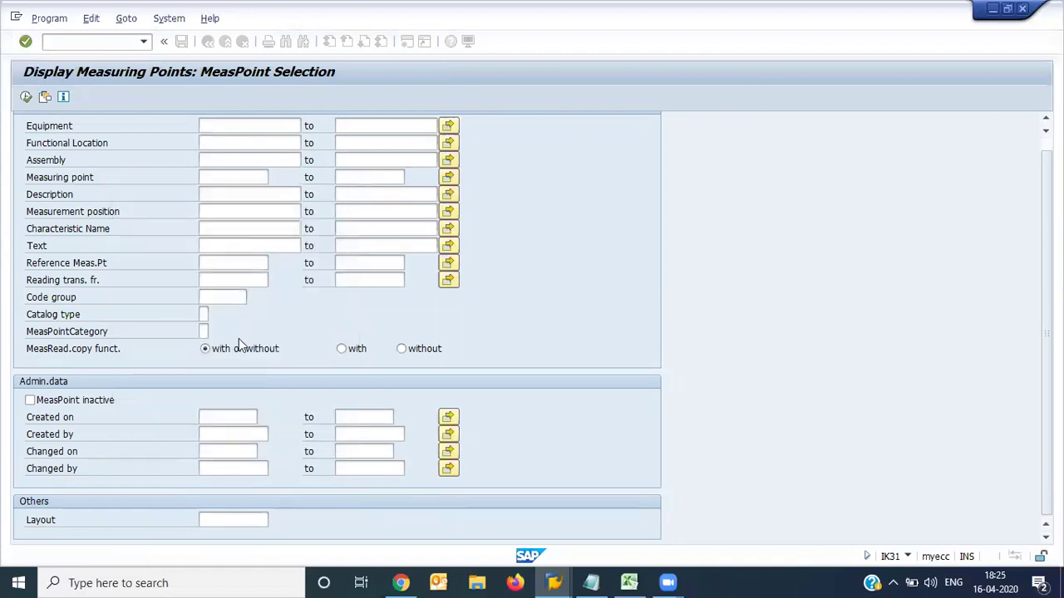
left_click(26, 97)
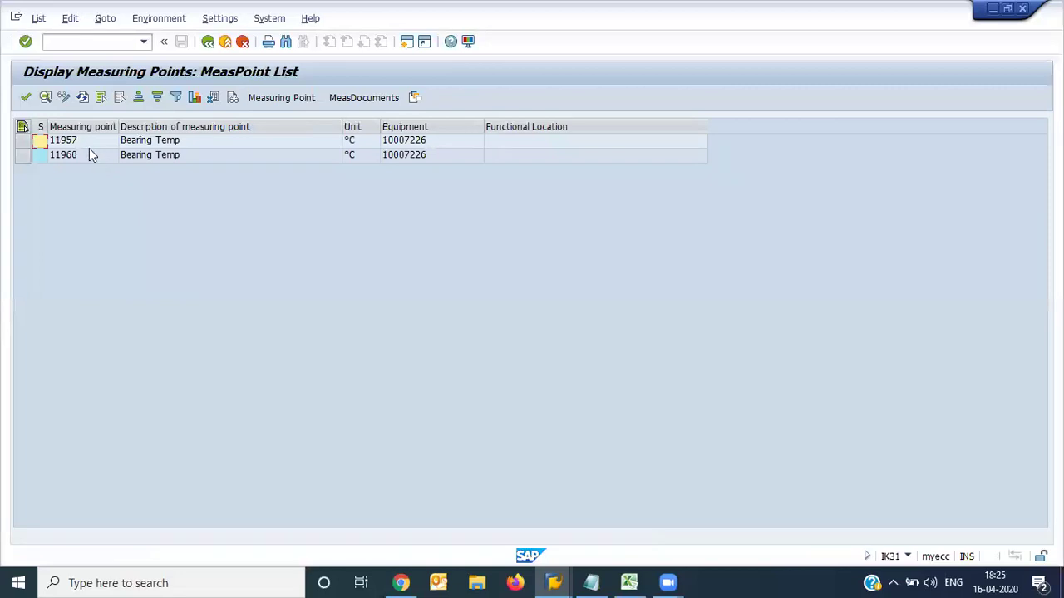
left_click(91, 163)
left_click(208, 42)
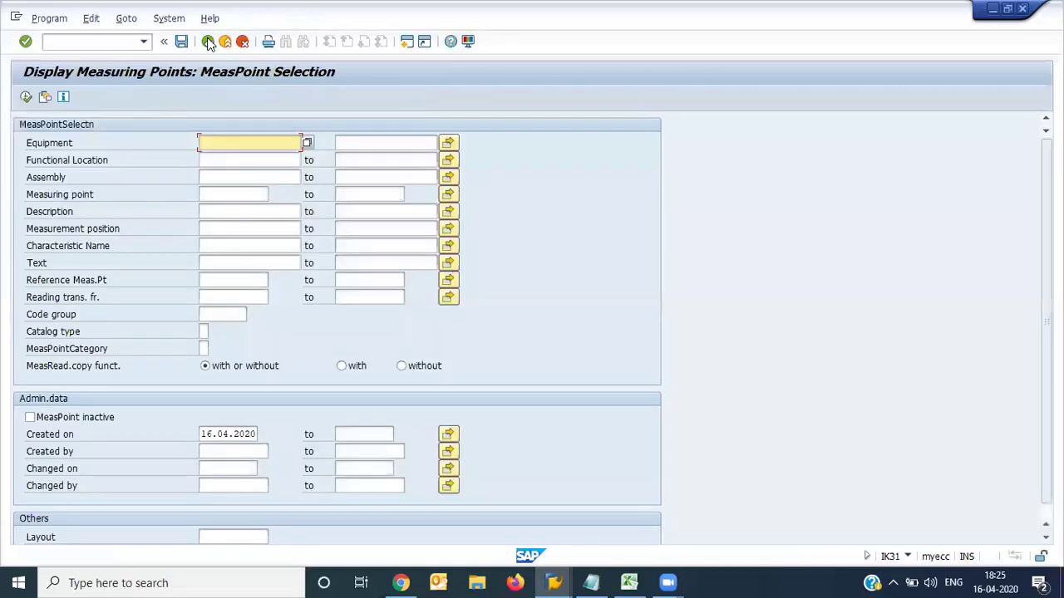
left_click(208, 41)
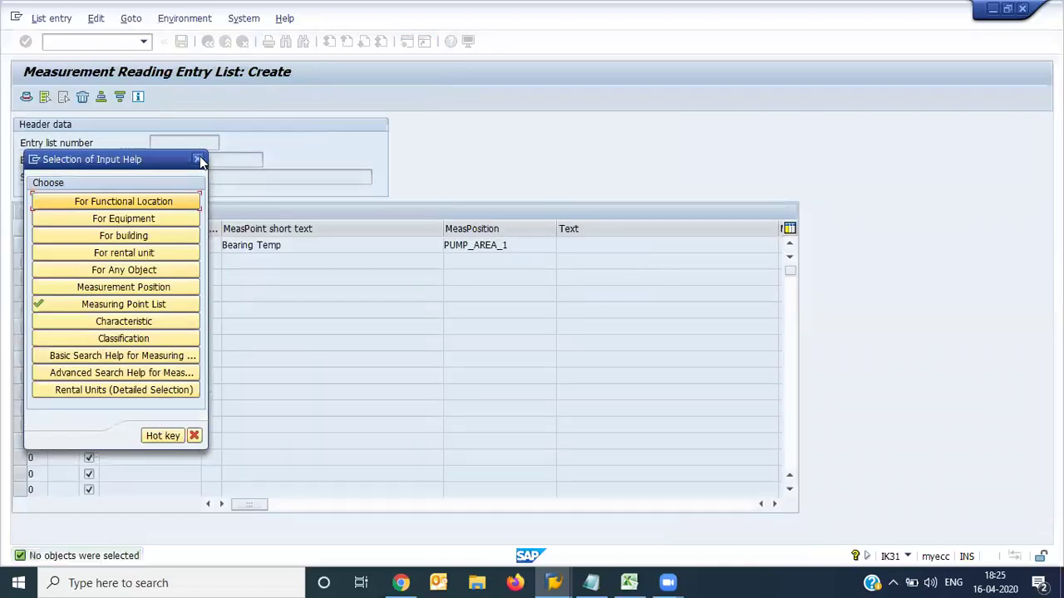
left_click(200, 160)
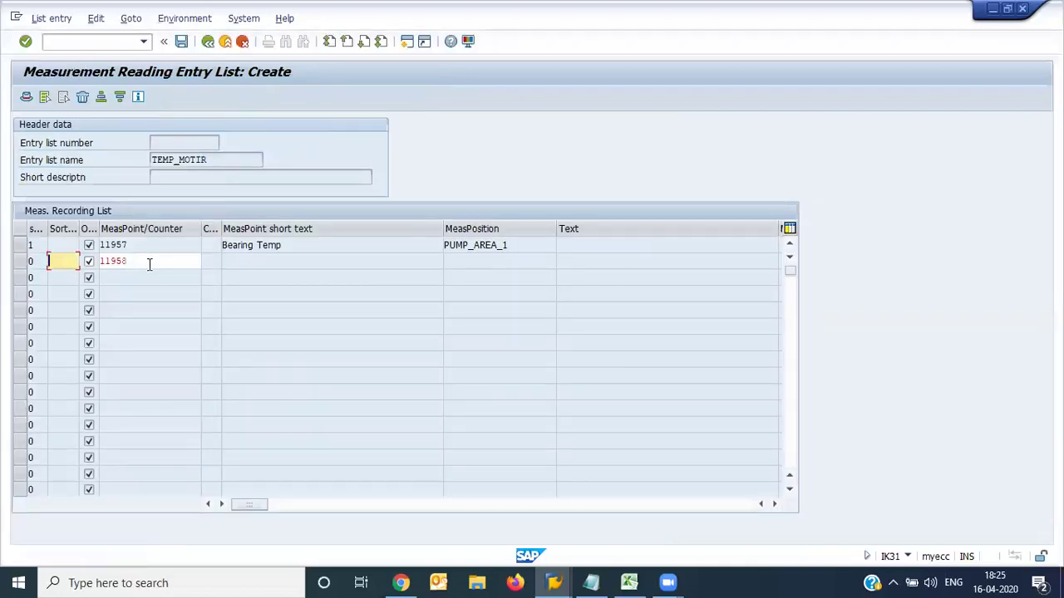
- Set the measuring point in the second row of the recording list to 11960
left_click(149, 263)
key("BackSpace")
key("BackSpace")
key("BackSpace")
key("BackSpace")
key("BackSpace")
type("11960")
key("Return")
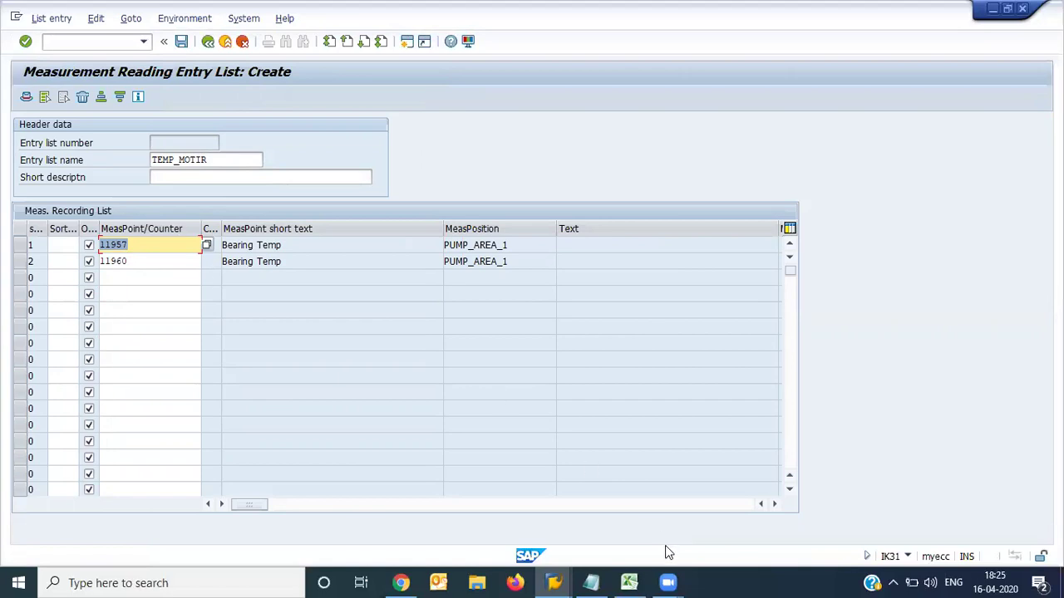
- Check the Condition Monitoring sheet's check list in the PM Course Excel workbook and return to the SAP recording list
left_click(629, 581)
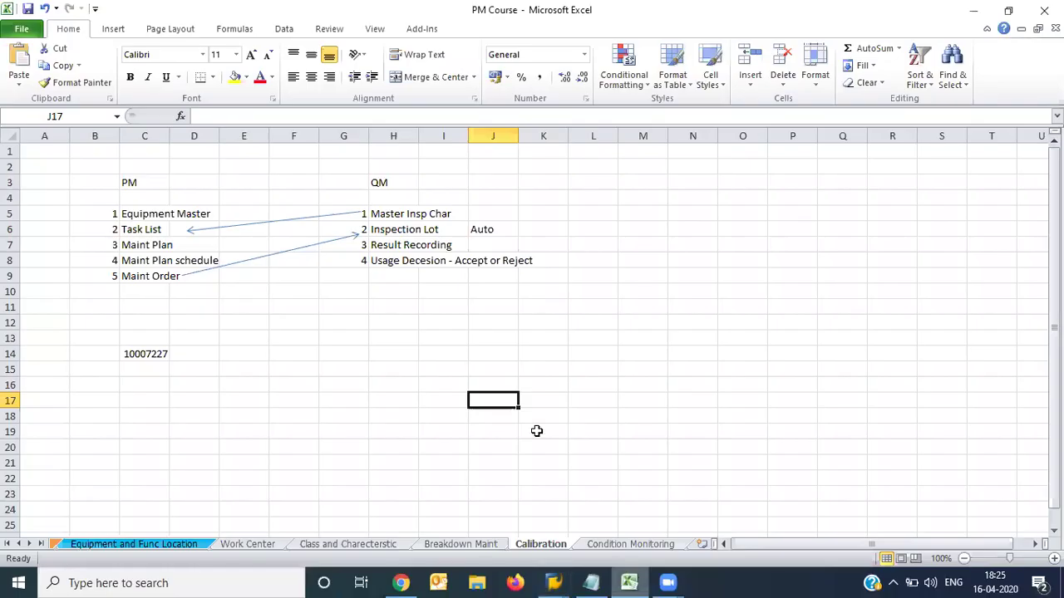
left_click(628, 544)
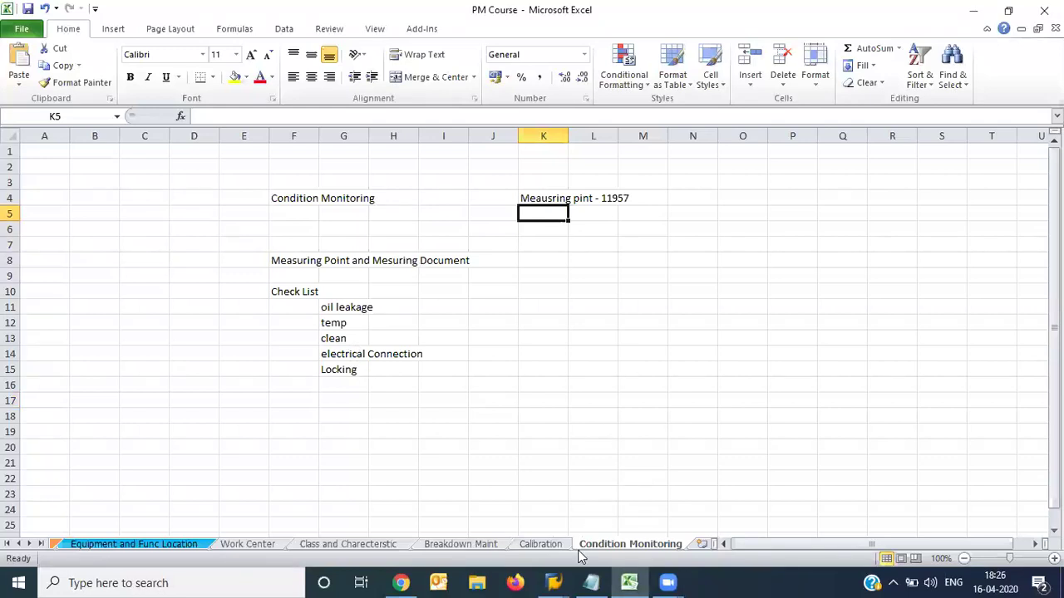
left_click(555, 582)
left_click(608, 519)
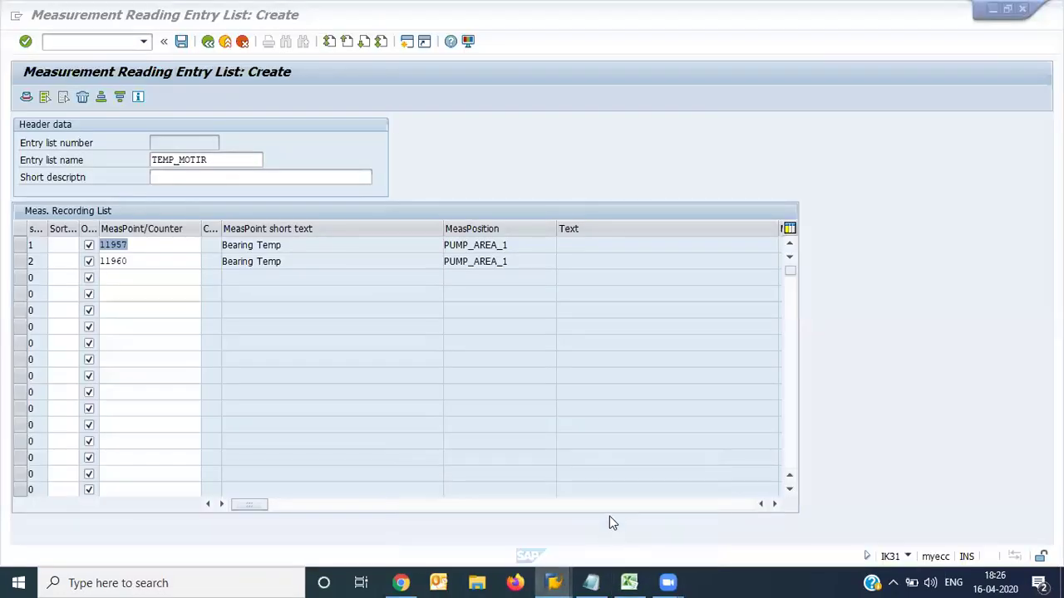
- Open a new session and start creating a measuring point in IK01 with object type IEQ for equipment 10007226
left_click(406, 42)
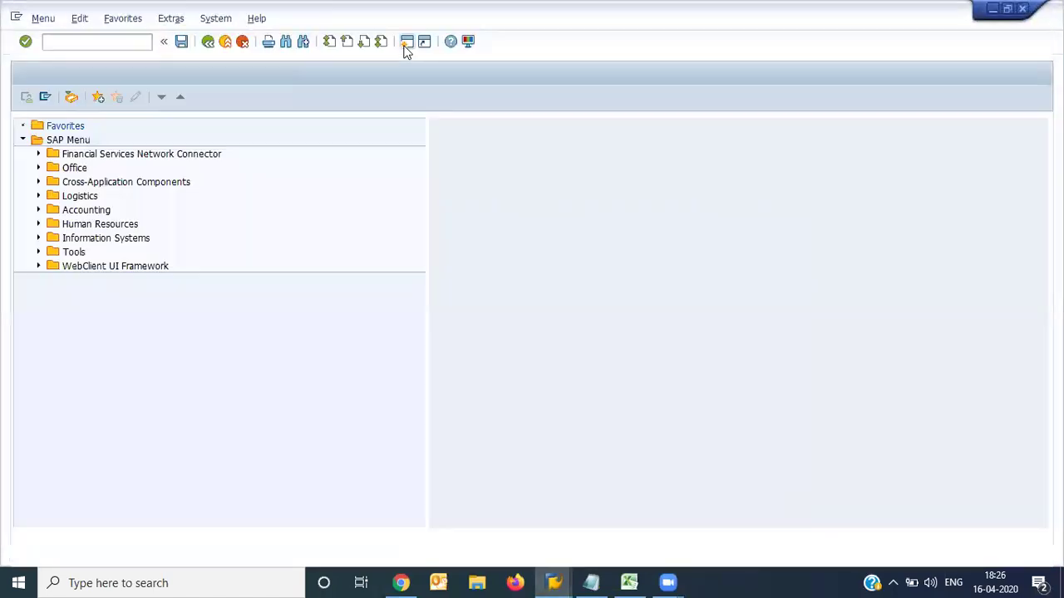
type("ik01")
key("Return")
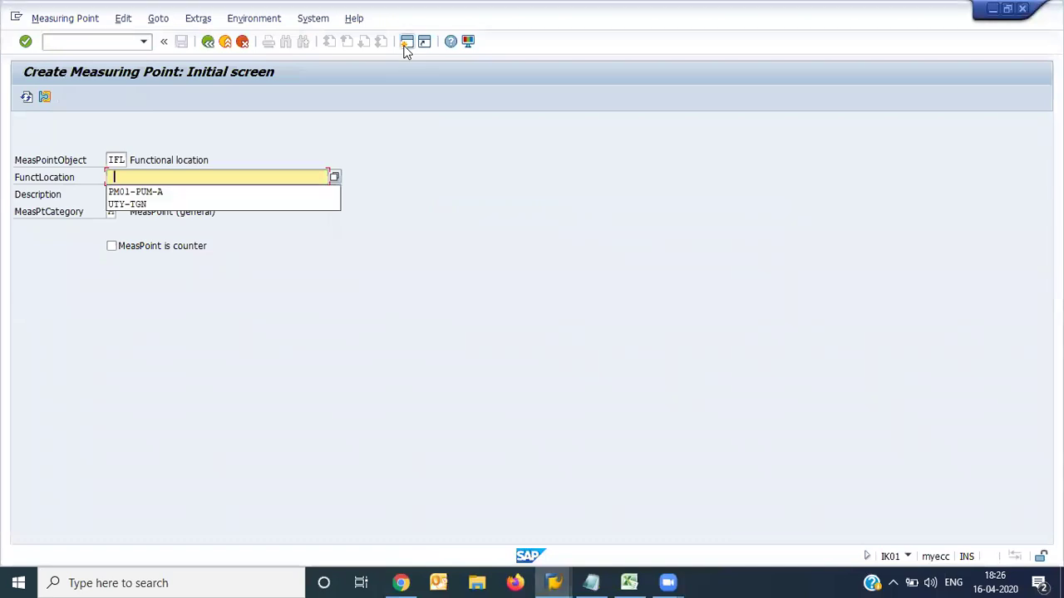
key("shift+Tab")
key("F4")
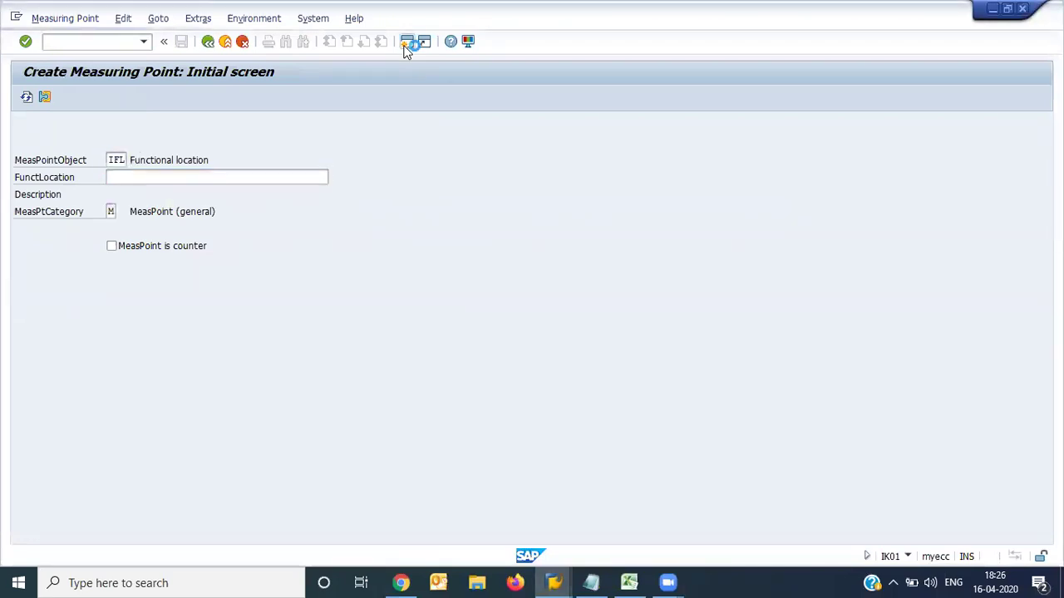
key("Down")
key("Return")
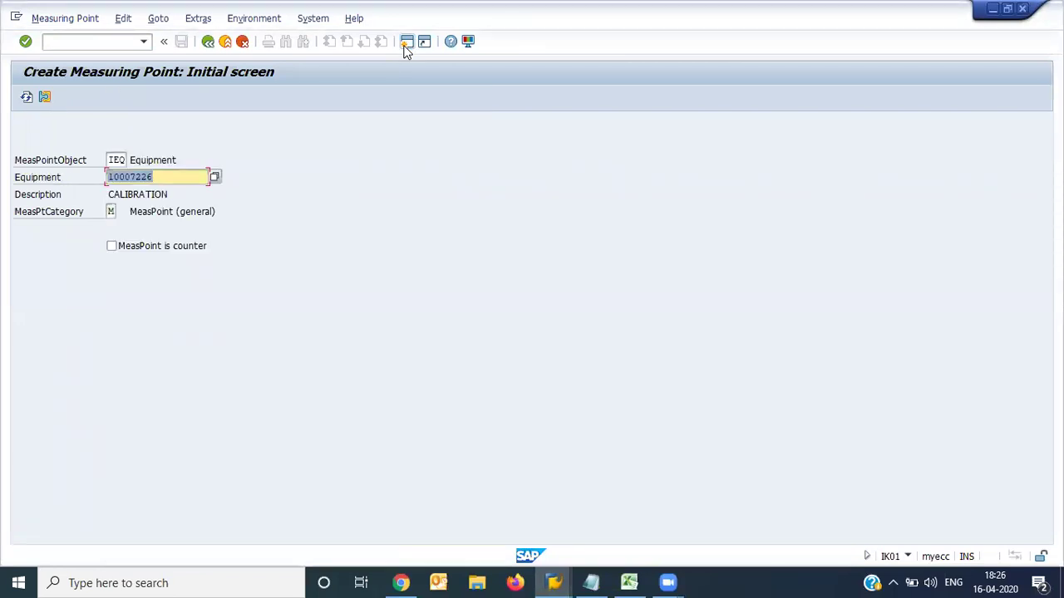
key("Return")
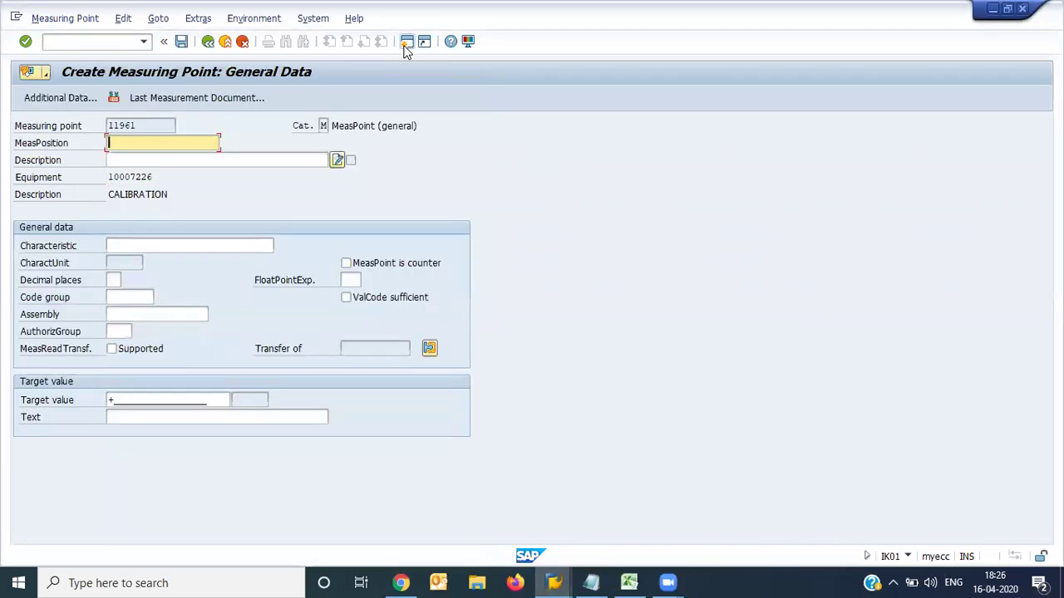
- Enter measurement position PUMP_AREA_1 and description OIL Leak for the new measuring point
key("Down")
key("Return")
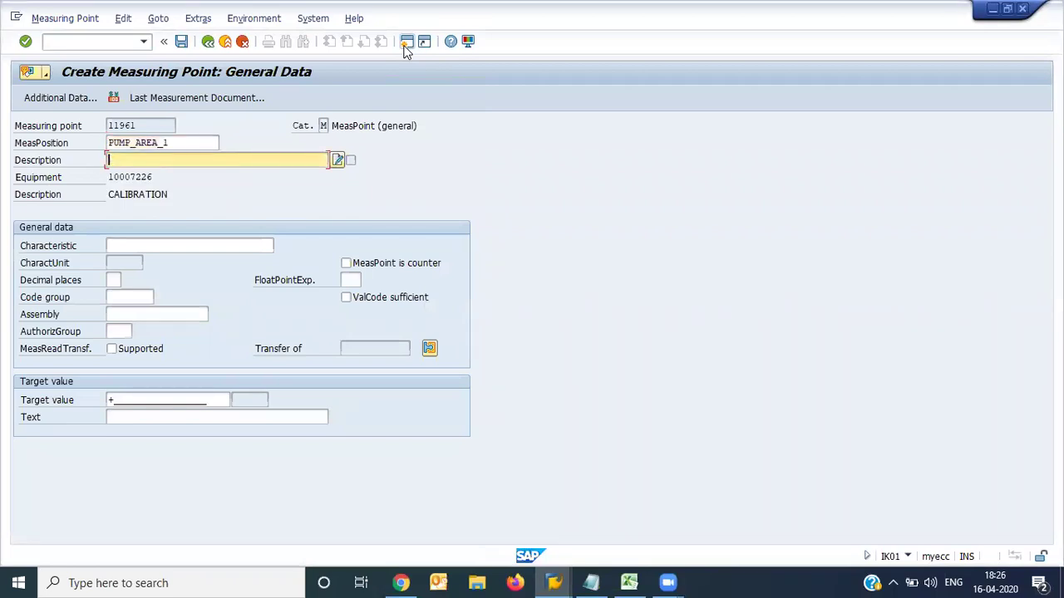
type("OIL Leak")
key("Return")
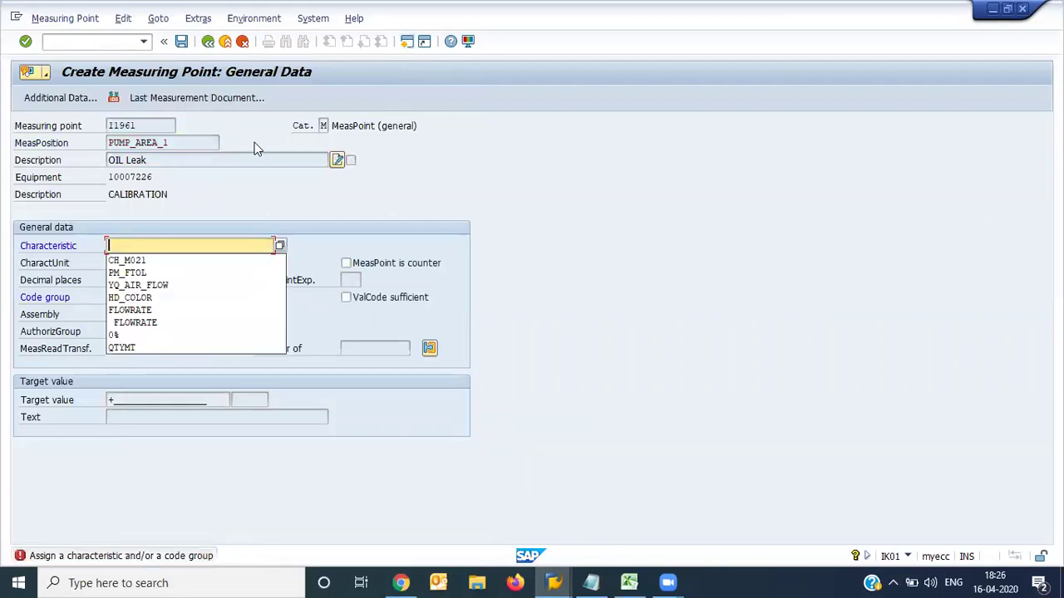
- Mark the valuation code as sufficient and assign characteristic CH_M021 to the OIL Leak measuring point
left_click(171, 249)
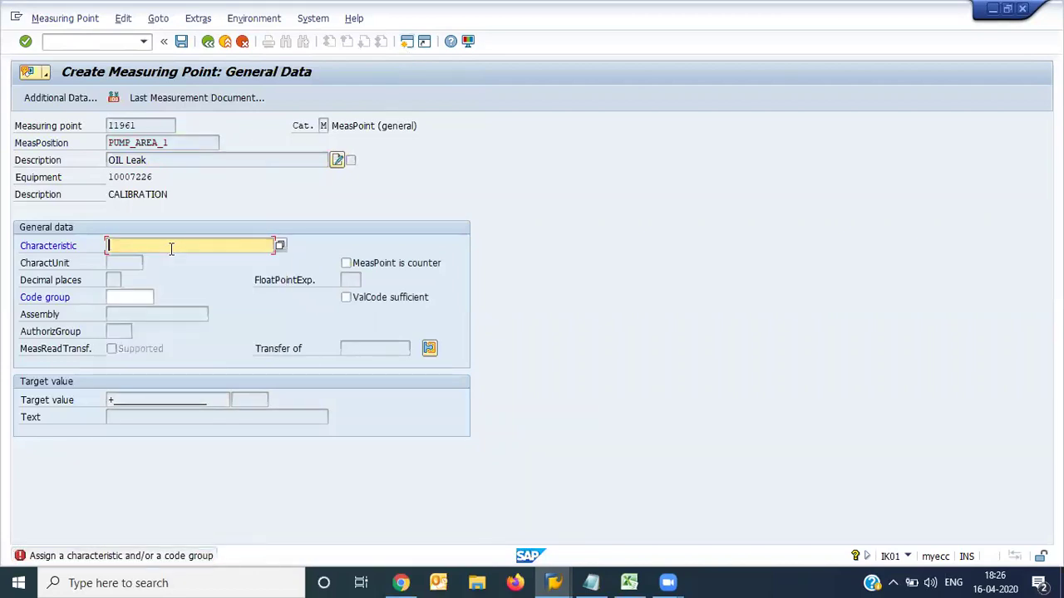
left_click(391, 303)
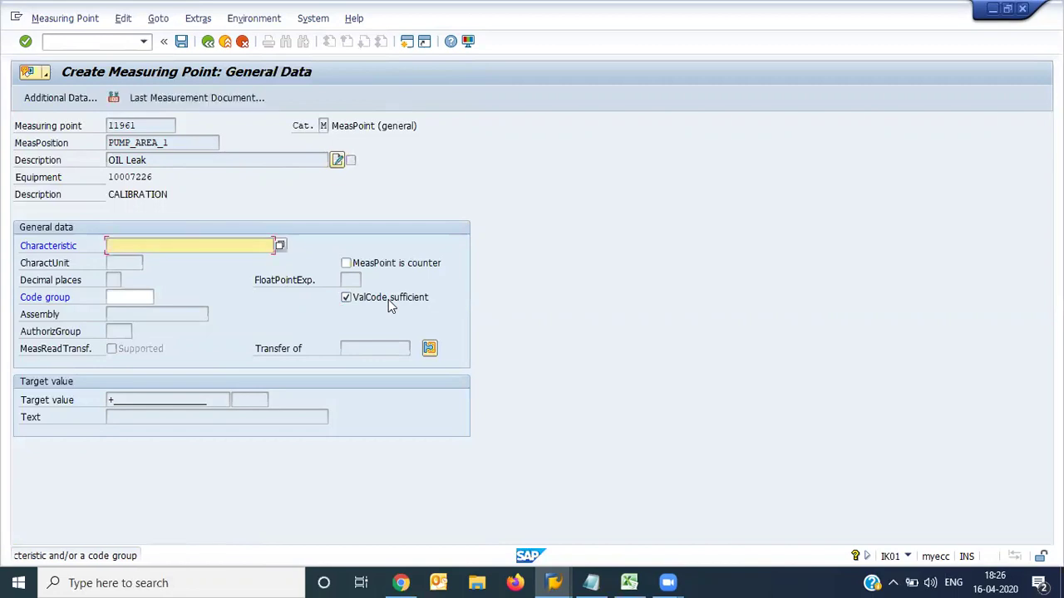
left_click(264, 244)
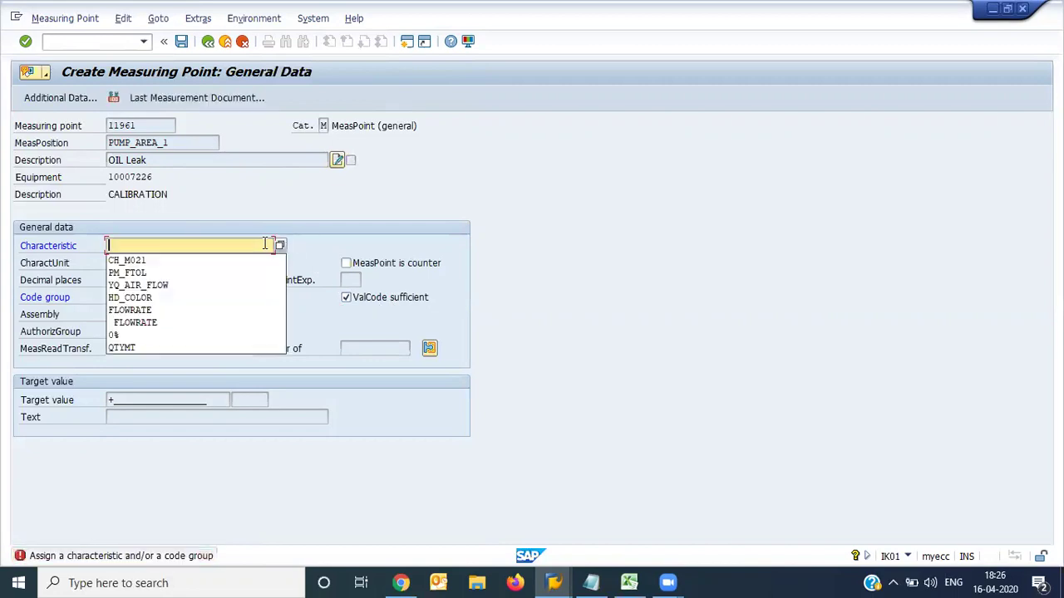
key("Down")
key("Return")
key("Return")
- Assign code group STATUS (Status of Equipment) from the damage catalog to the measuring point
key("Down")
key("Down")
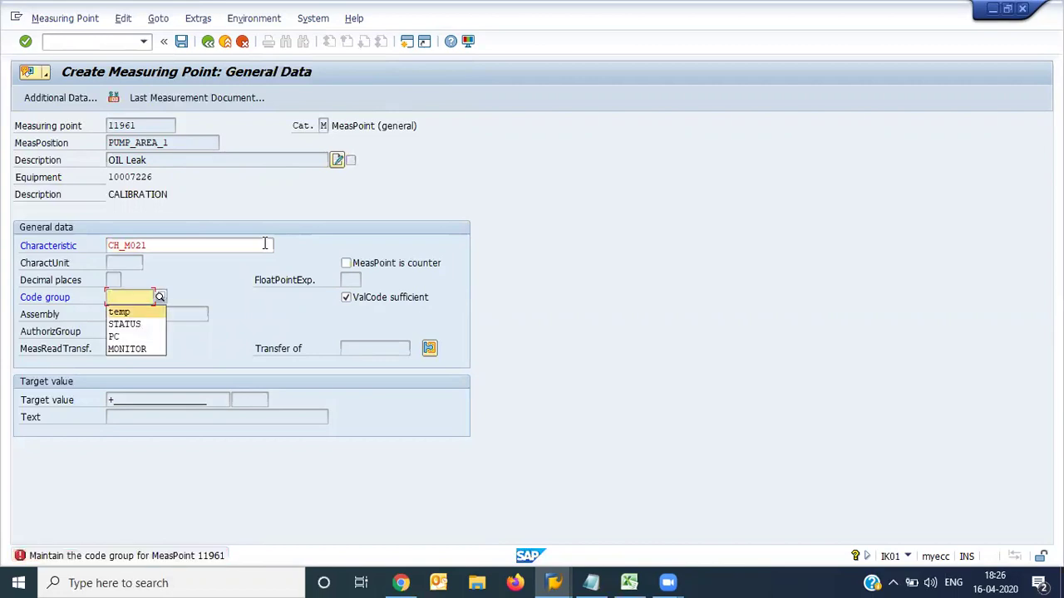
key("F4")
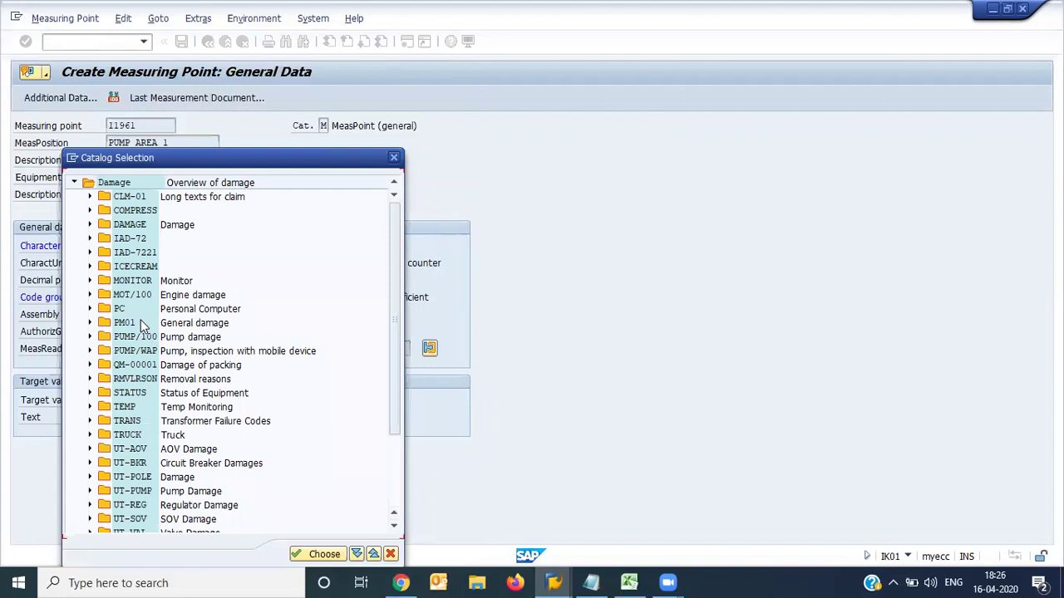
left_click(132, 339)
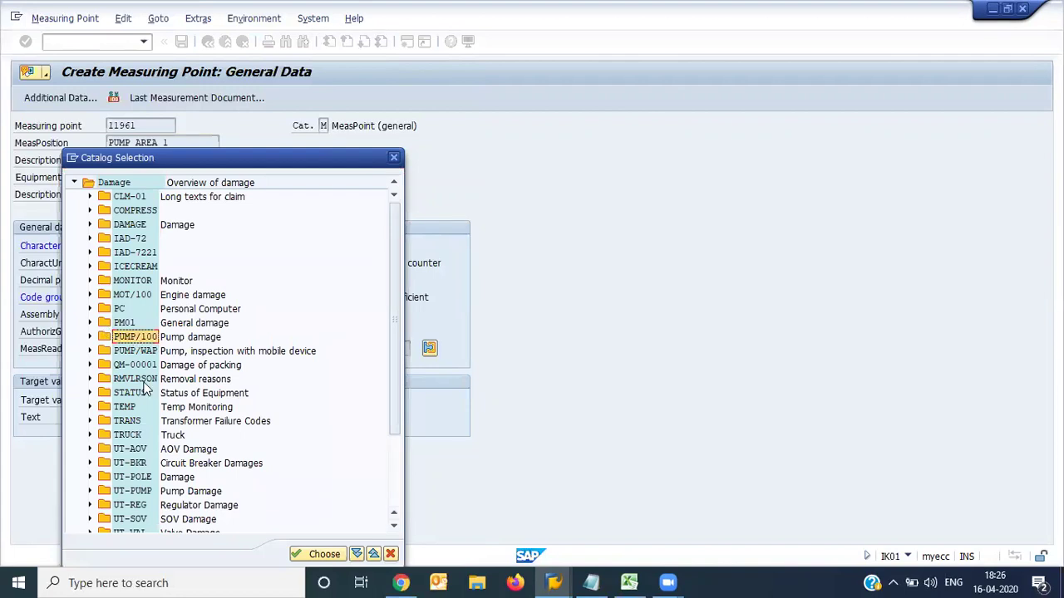
left_click(133, 423)
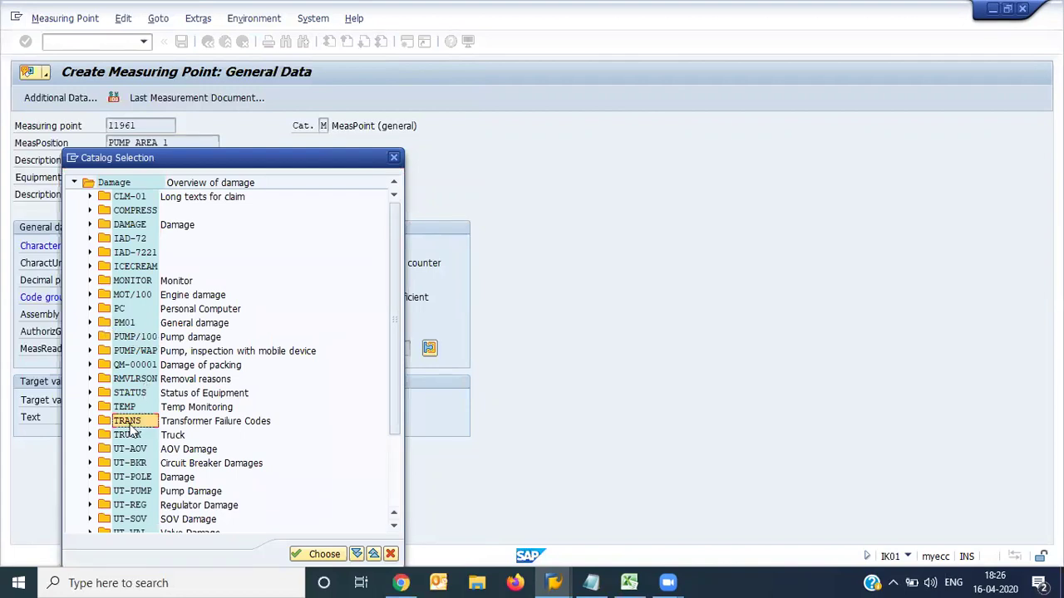
left_click(90, 393)
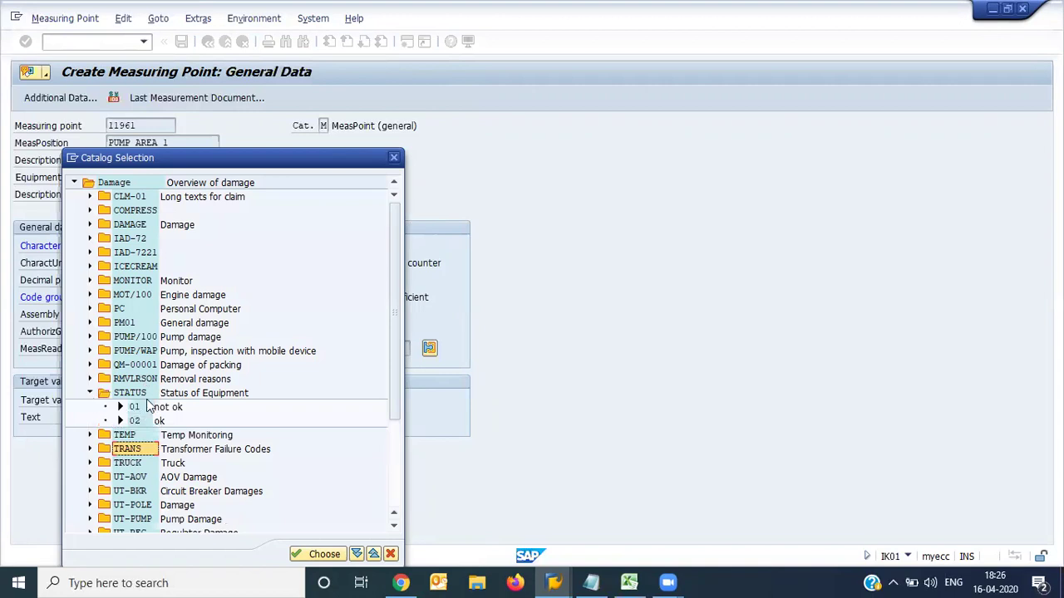
left_click(133, 394)
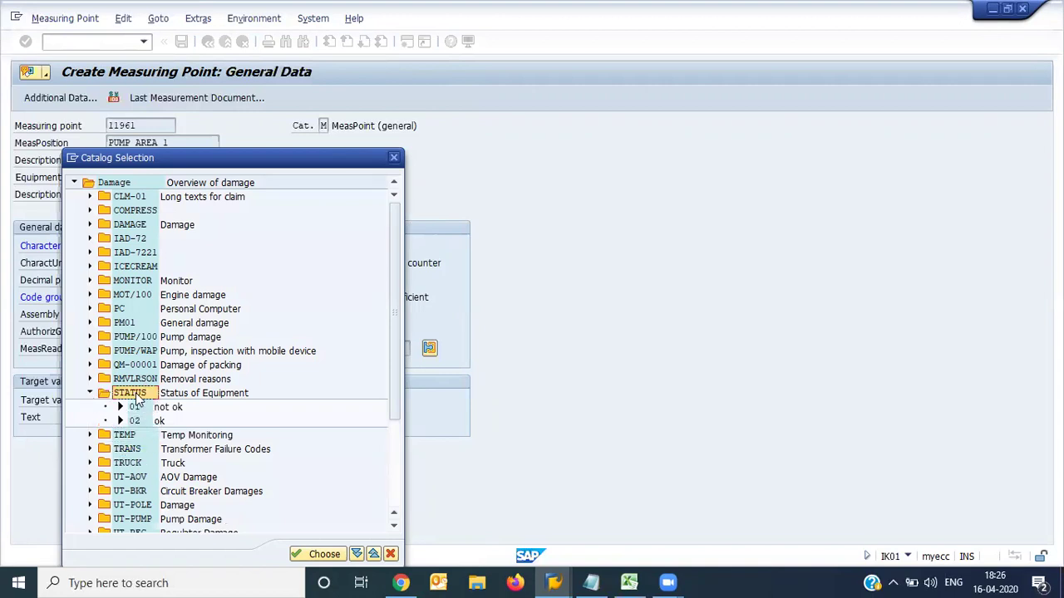
double_click(136, 395)
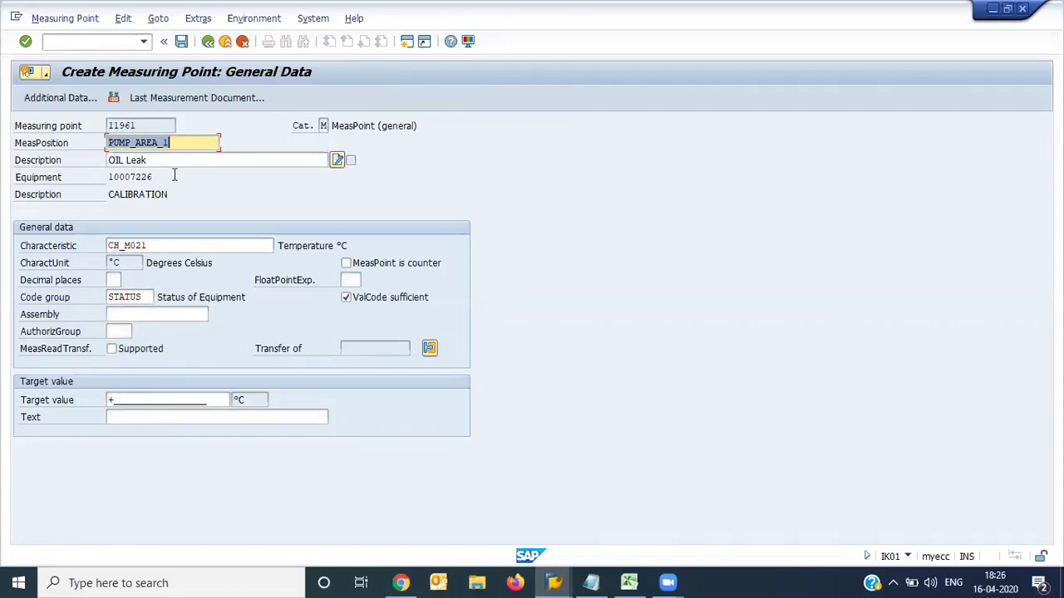
- Save the OIL Leak measuring point and return to the measurement reading entry list TEMP_MOTIR
key("shift+Tab")
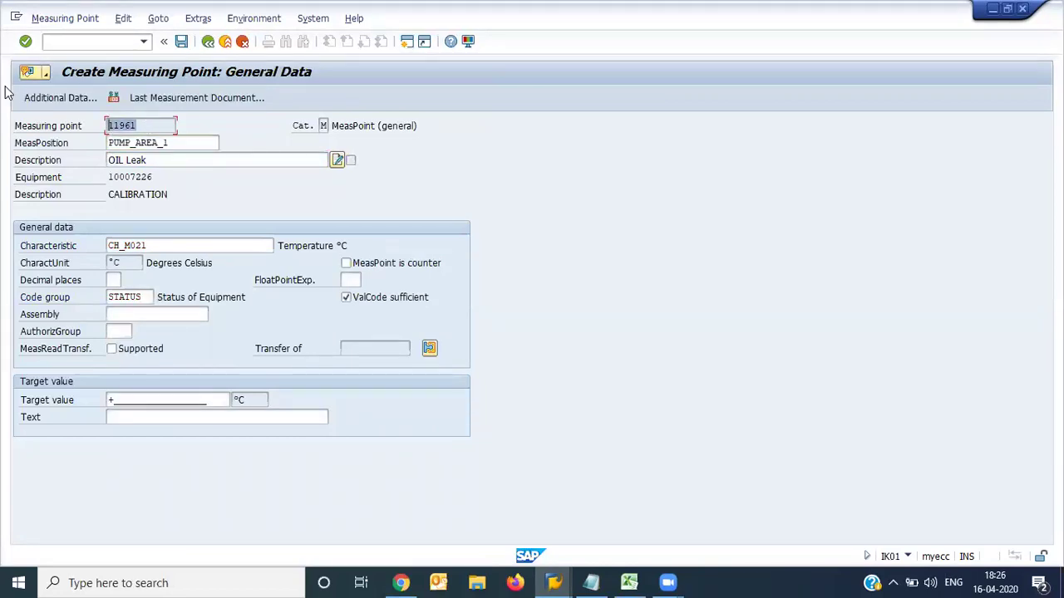
left_click(182, 44)
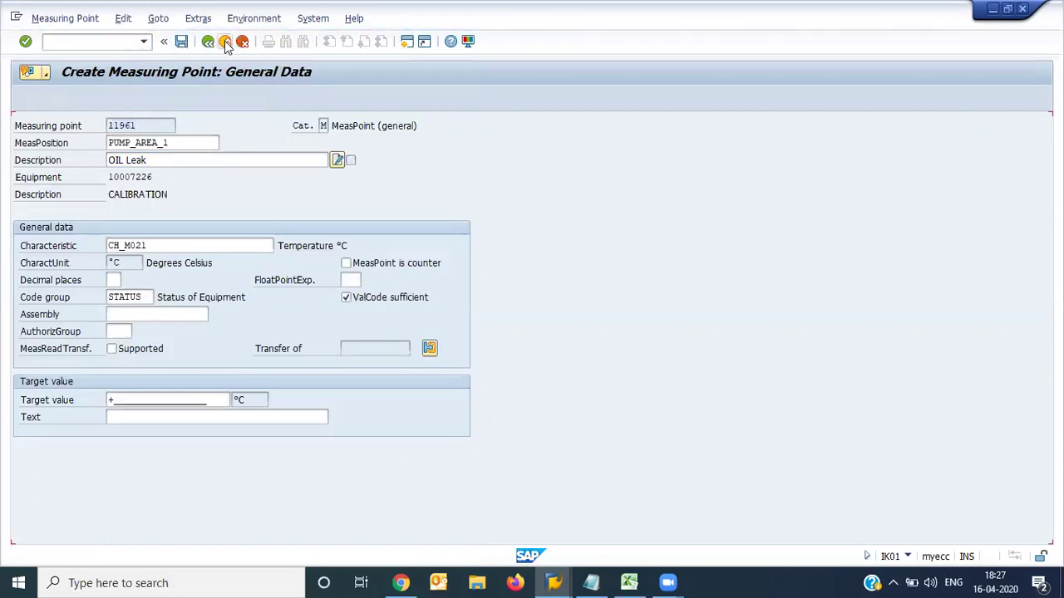
left_click(224, 42)
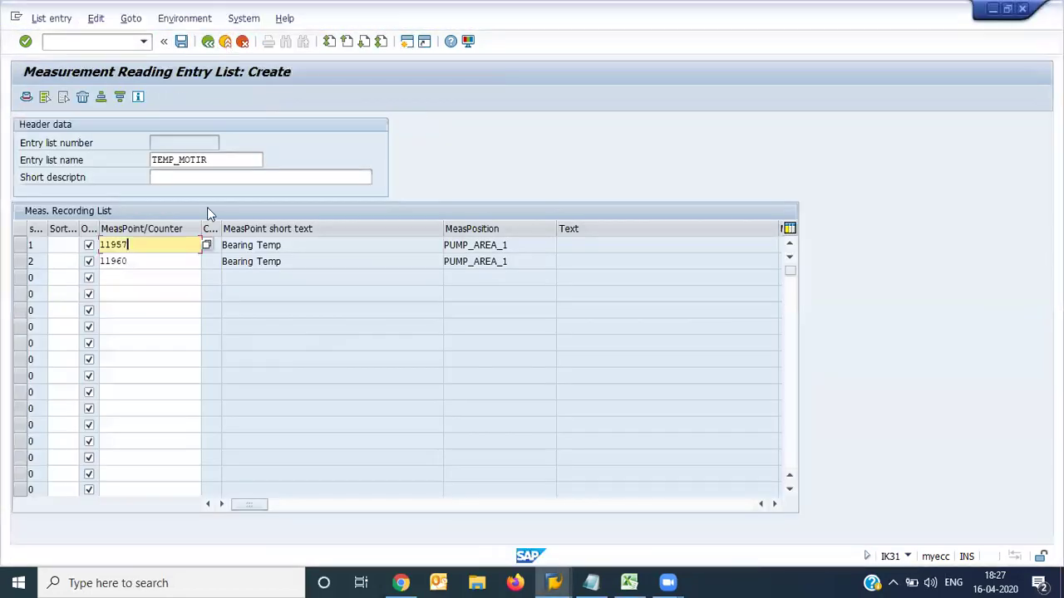
- Add measuring point 11961 in the third row of the recording list and save the entry list
left_click(146, 277)
type("11961")
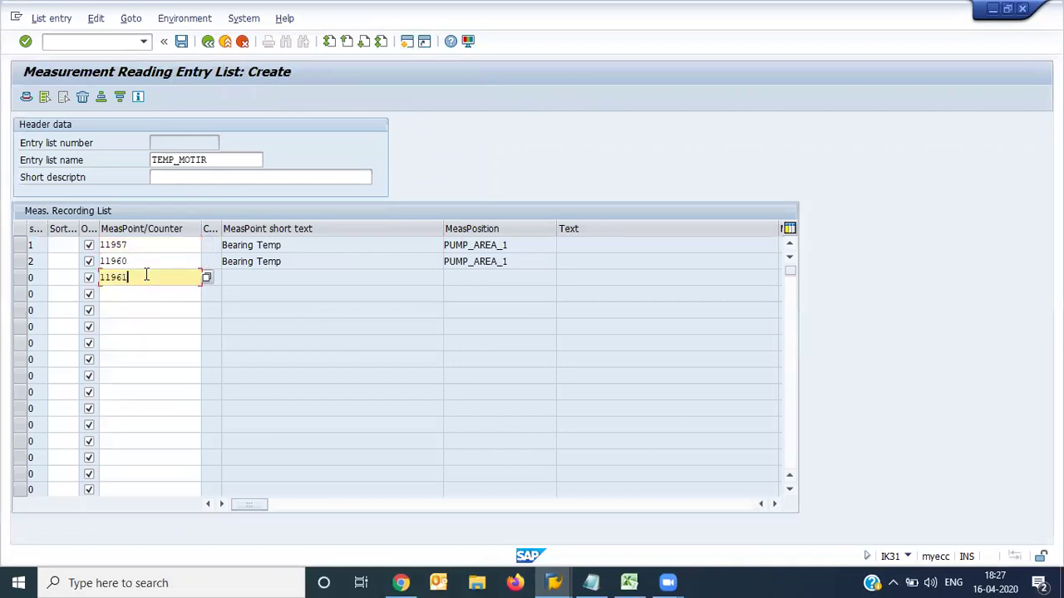
key("Return")
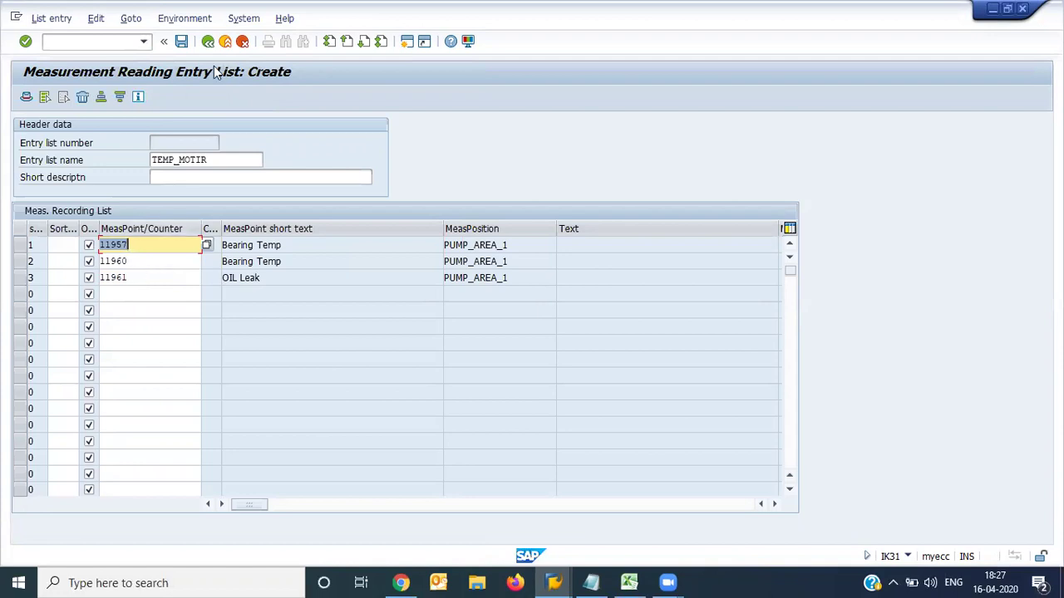
left_click(182, 43)
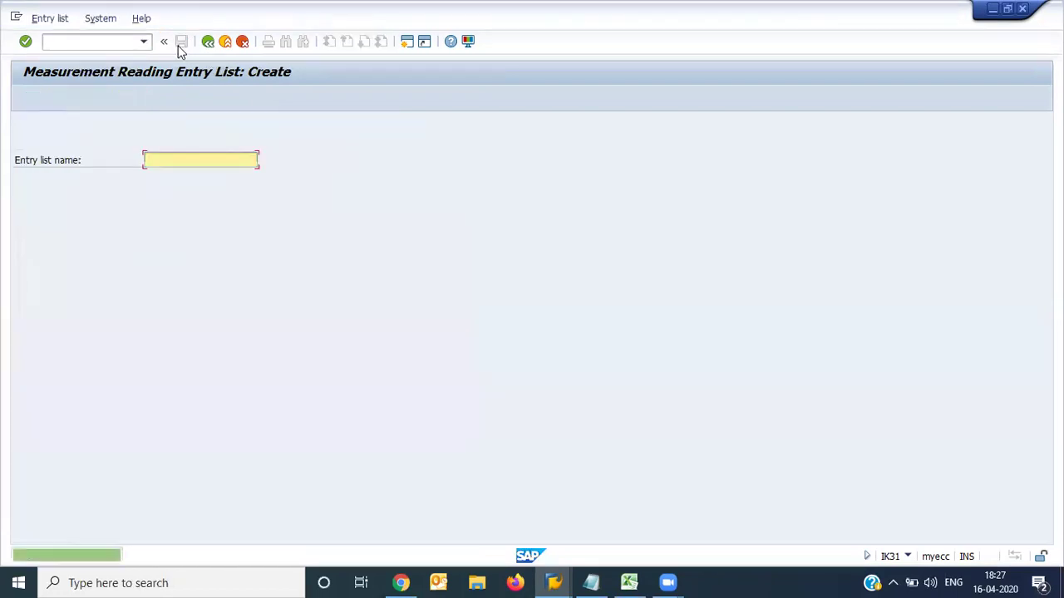
left_click(64, 24)
left_click(235, 96)
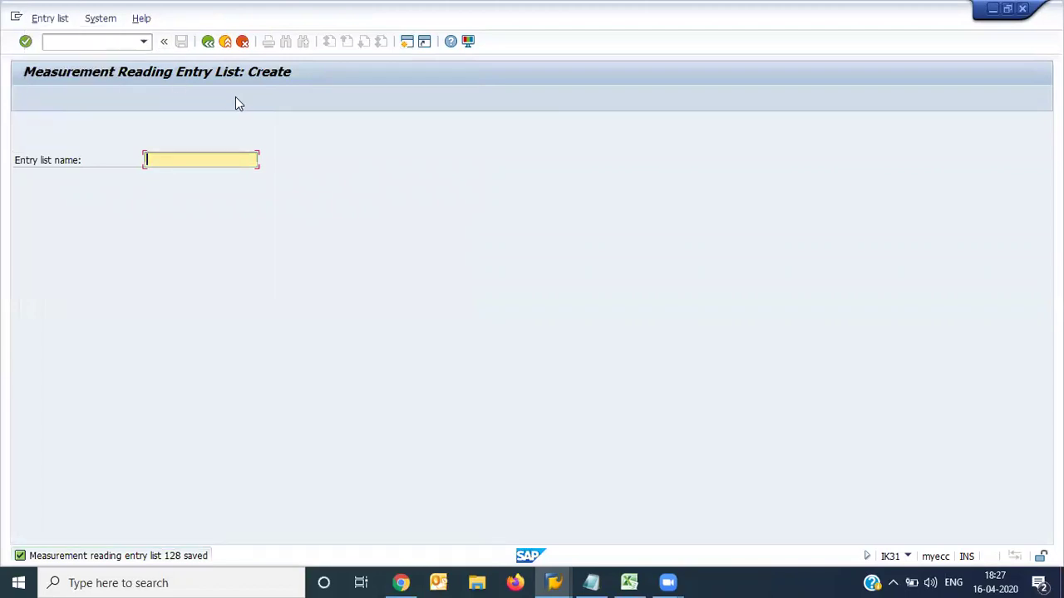
- Start transaction IK34 and open the collective entry of measurement documents for entry list 128
left_click(213, 47)
type("ik34")
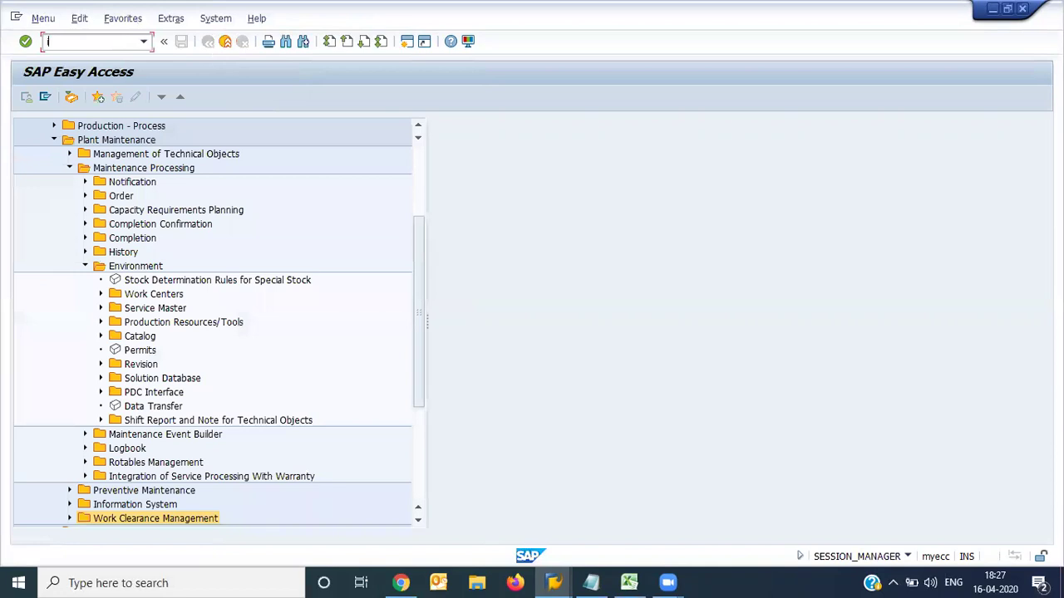
key("Return")
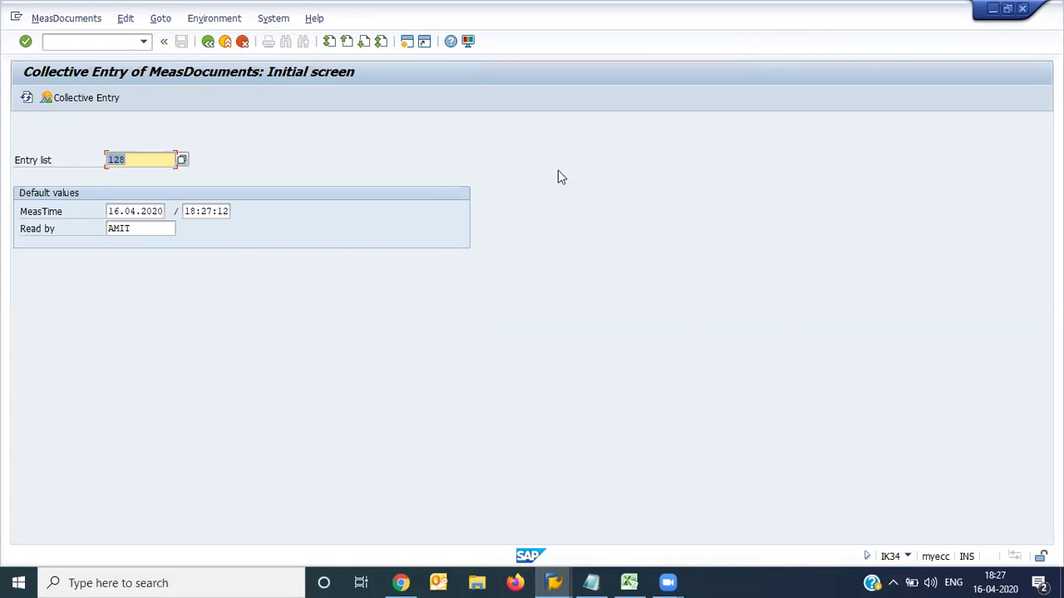
left_click(143, 42)
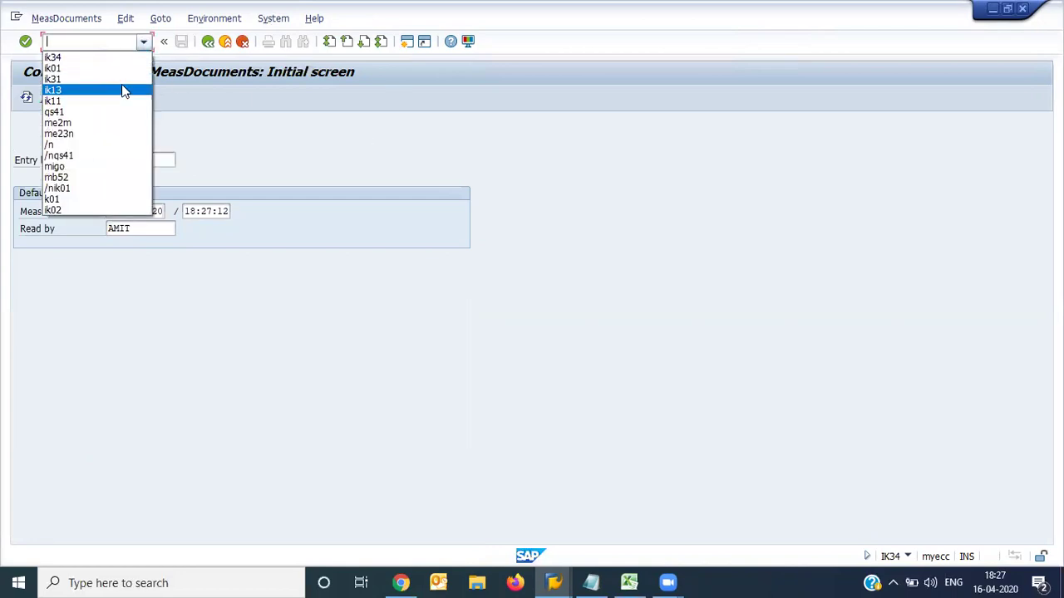
left_click(350, 149)
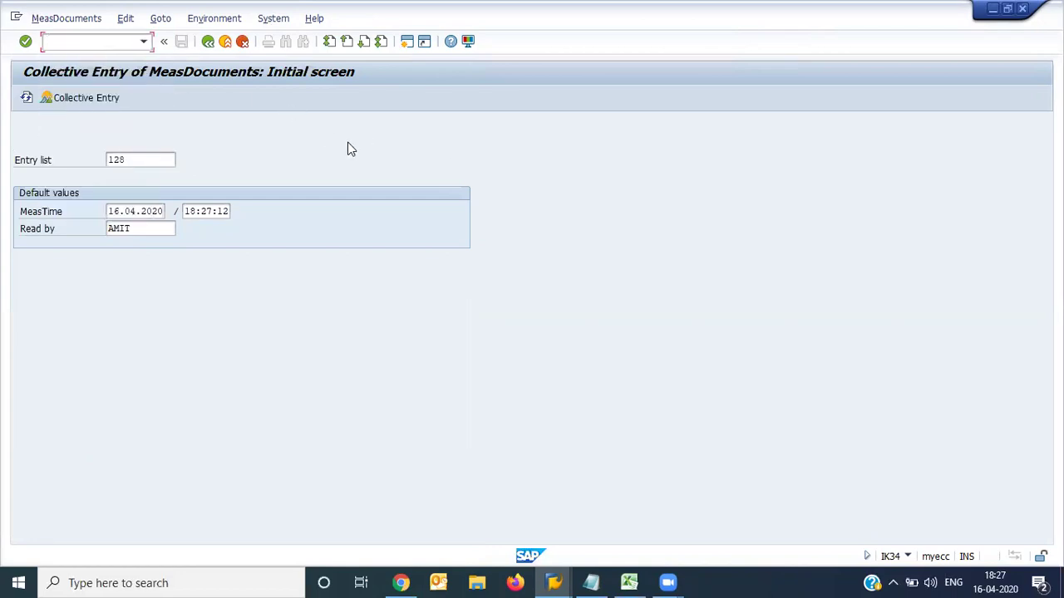
left_click(143, 161)
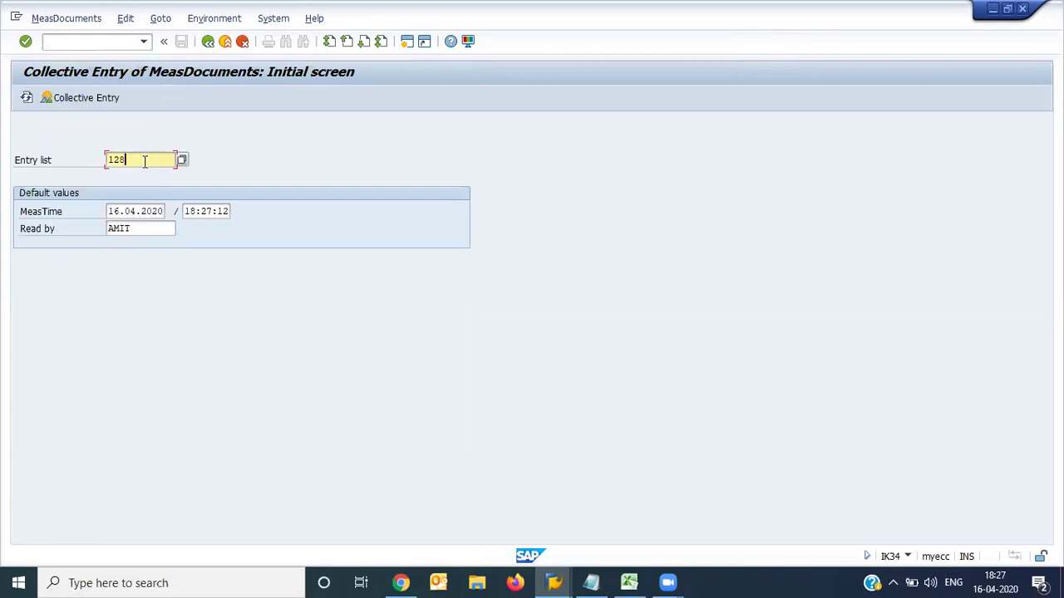
key("Return")
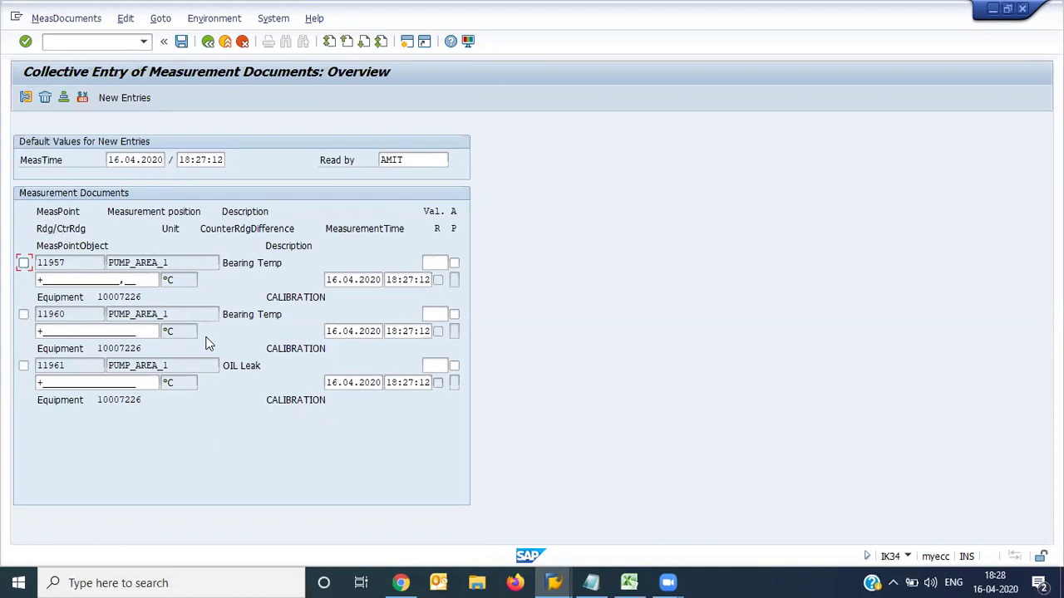
- Enter a reading of 40 °C for the Bearing Temp measuring point 11957
left_click(440, 263)
left_click(455, 263)
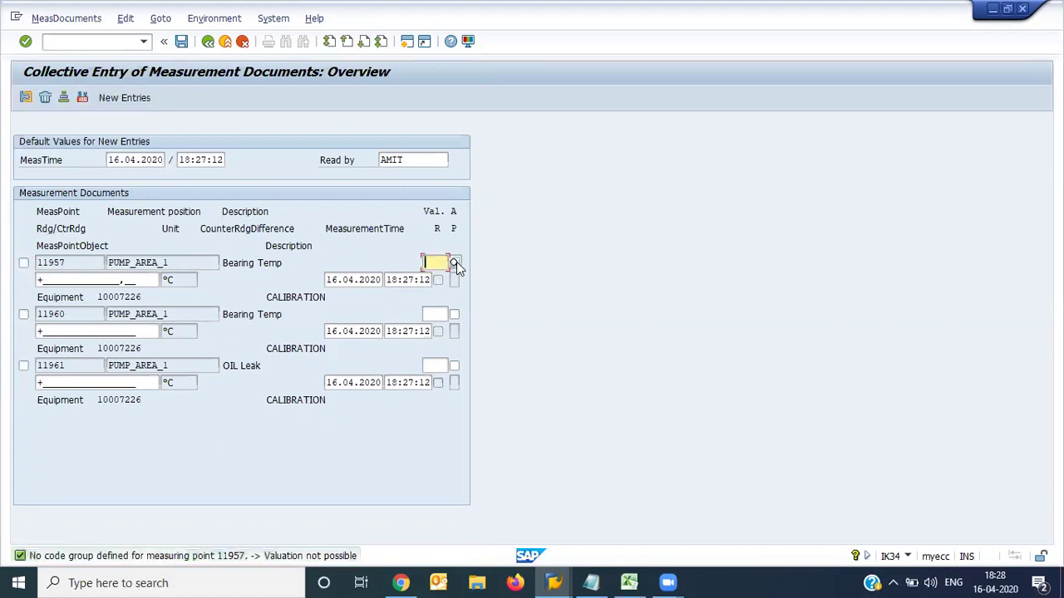
left_click(456, 262)
left_click_drag(143, 280, 6, 291)
type("40")
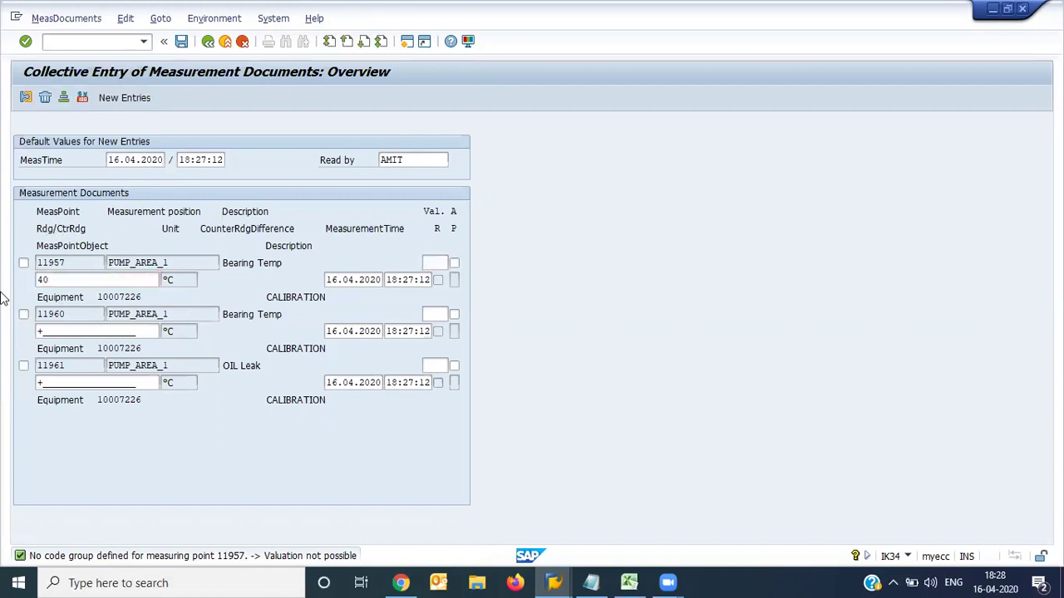
key("Return")
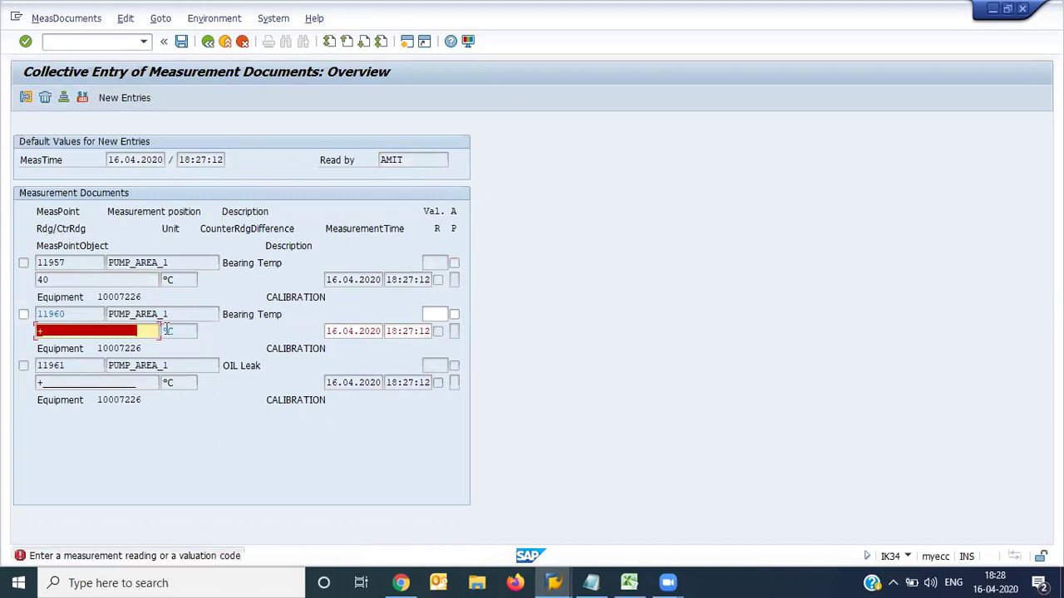
- Set the valuation code of Bearing Temp measuring point 11960 to ME (Medium)
left_click(433, 318)
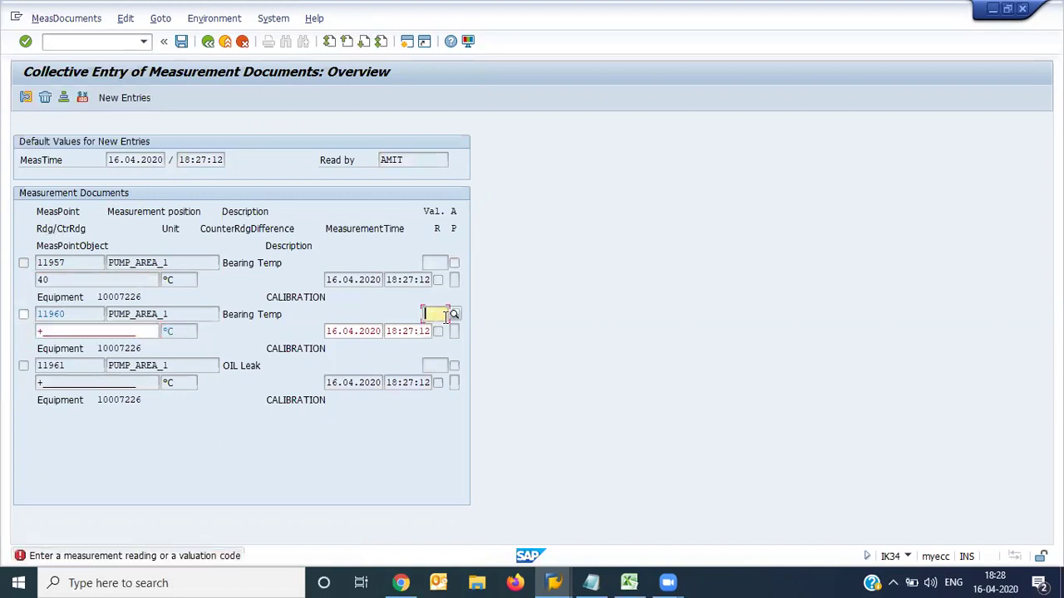
left_click(455, 319)
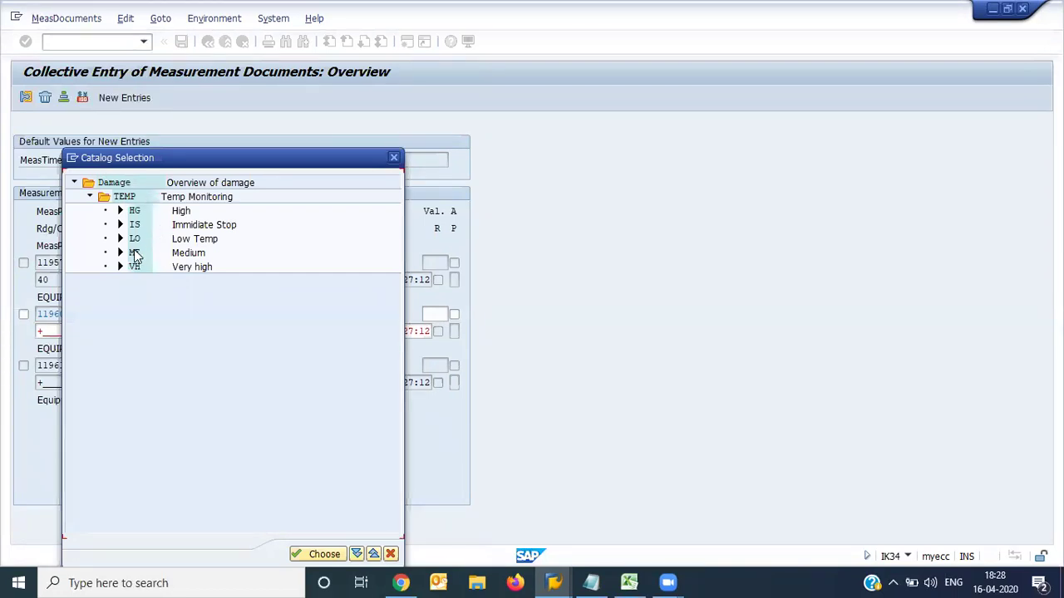
double_click(134, 254)
key("Return")
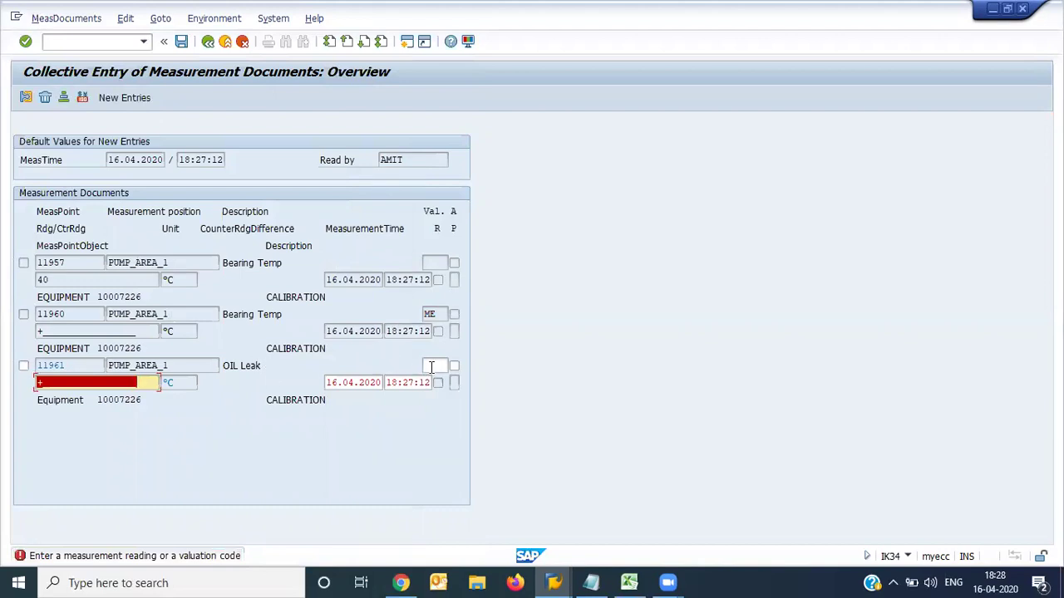
- Set the valuation code of OIL Leak measuring point 11961 to 02 (ok) and save the measurement documents
left_click(432, 367)
left_click(453, 370)
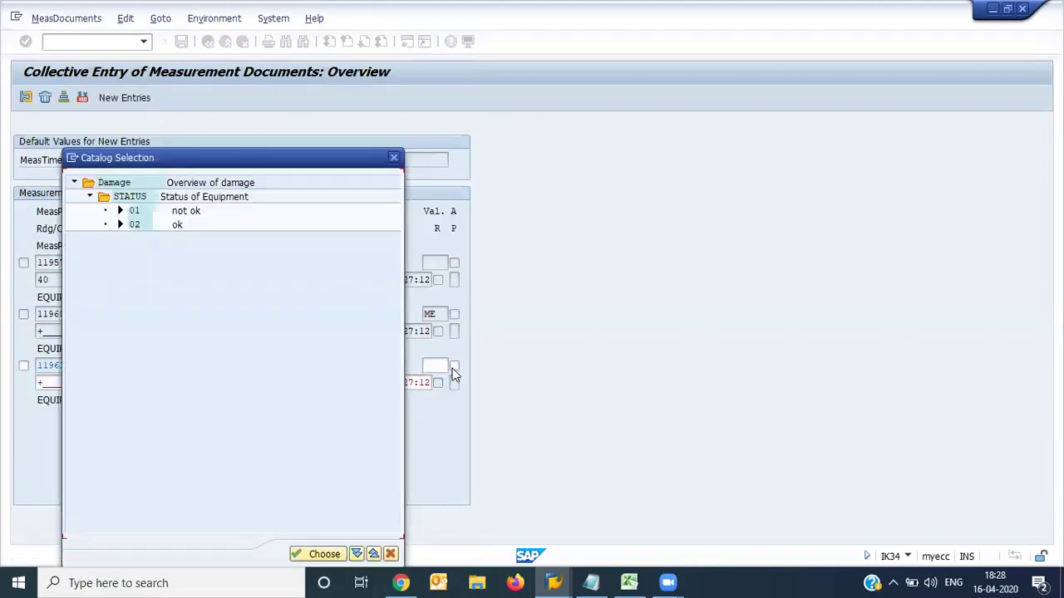
double_click(136, 224)
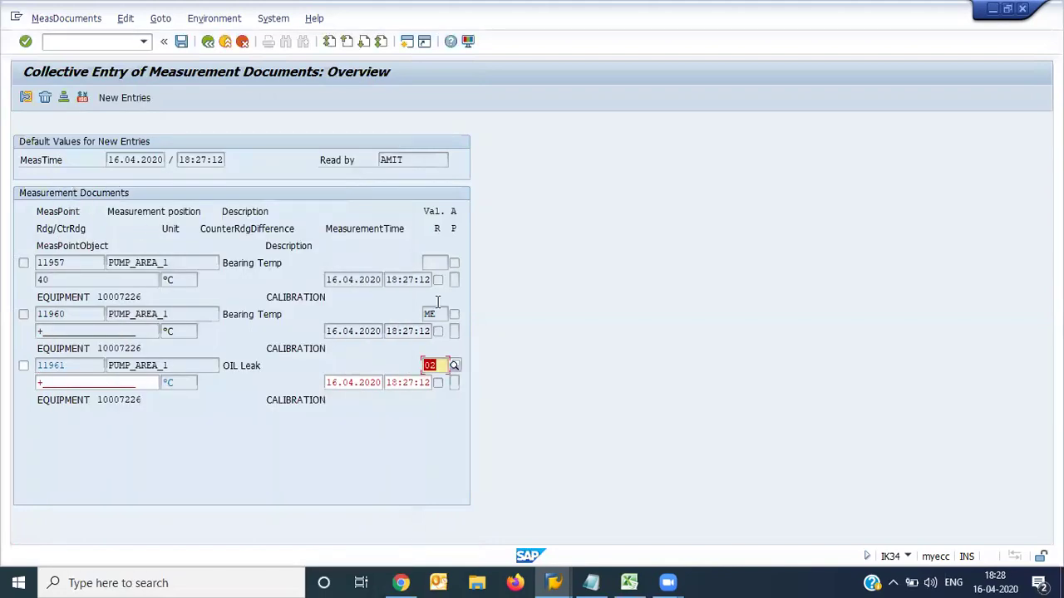
key("Return")
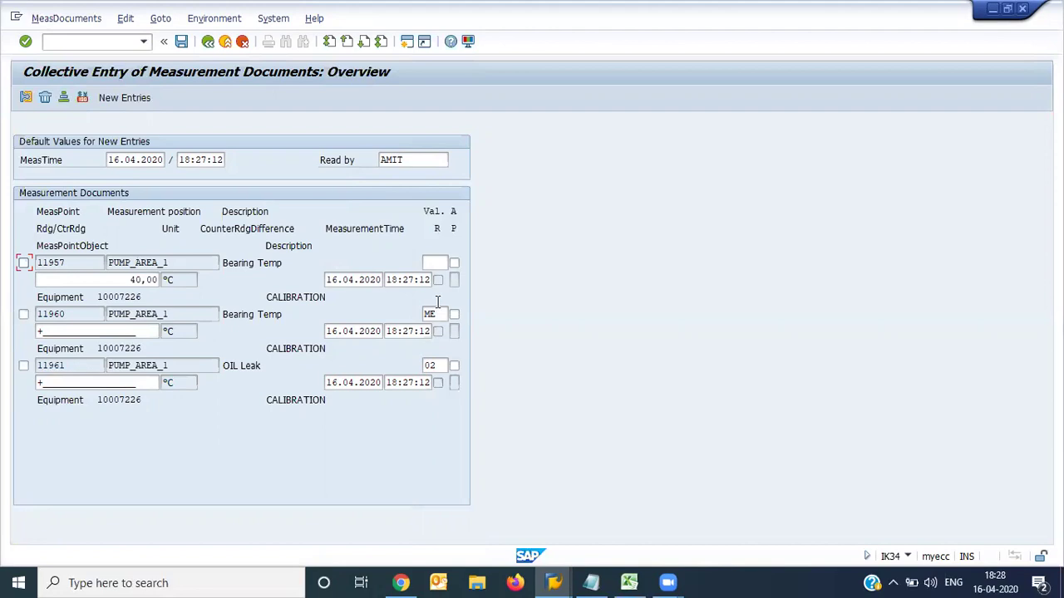
left_click(185, 47)
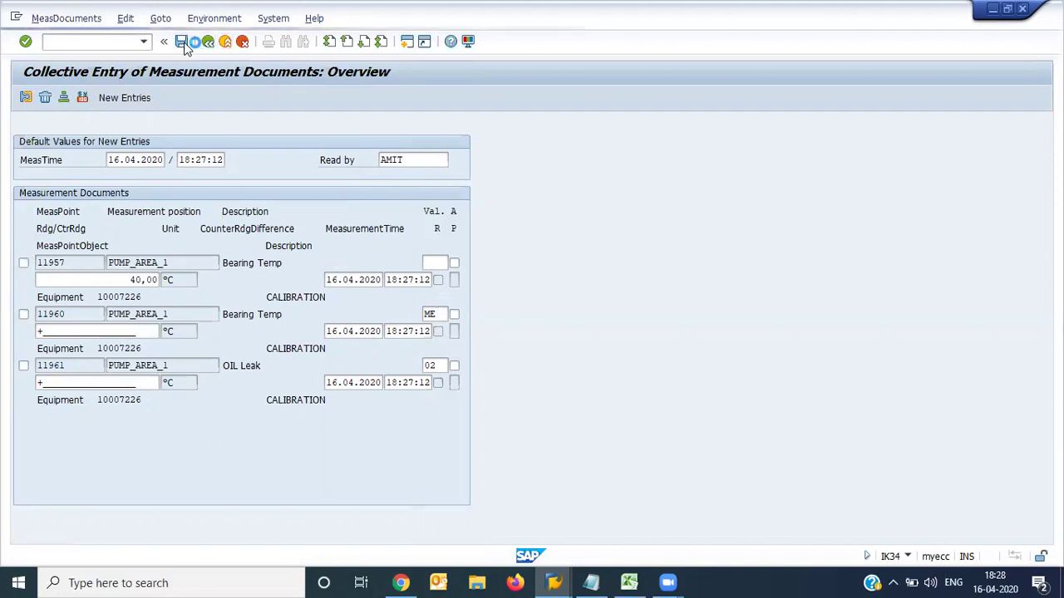